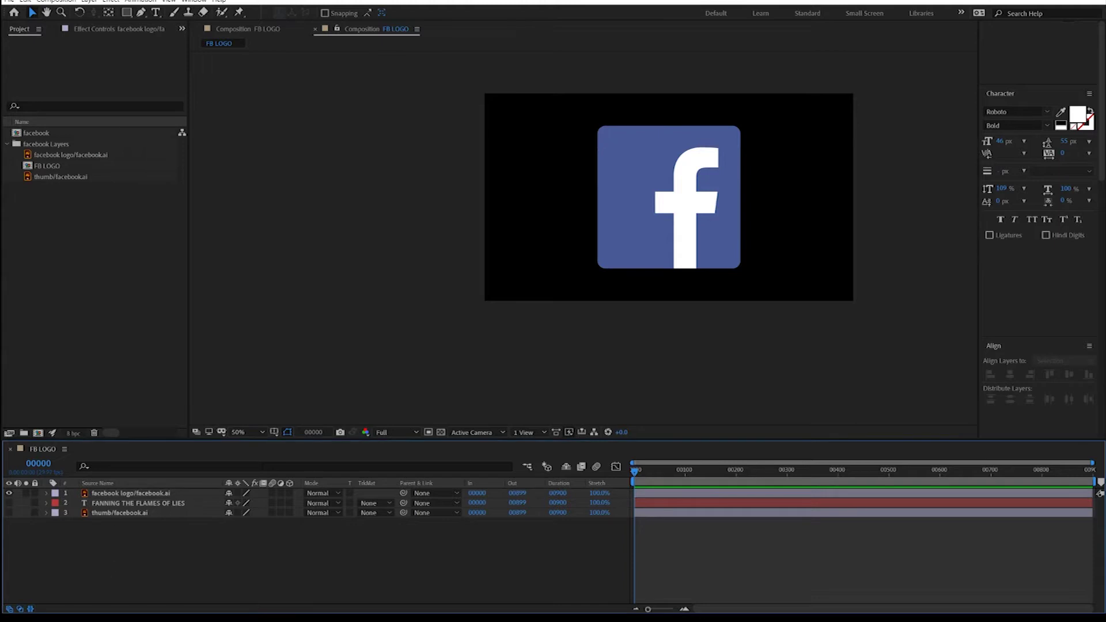
# Step: Create a new composition named burn with the HDTV 1080 29.97 preset
pyautogui.click(63, 2)
pyautogui.click(66, 12)
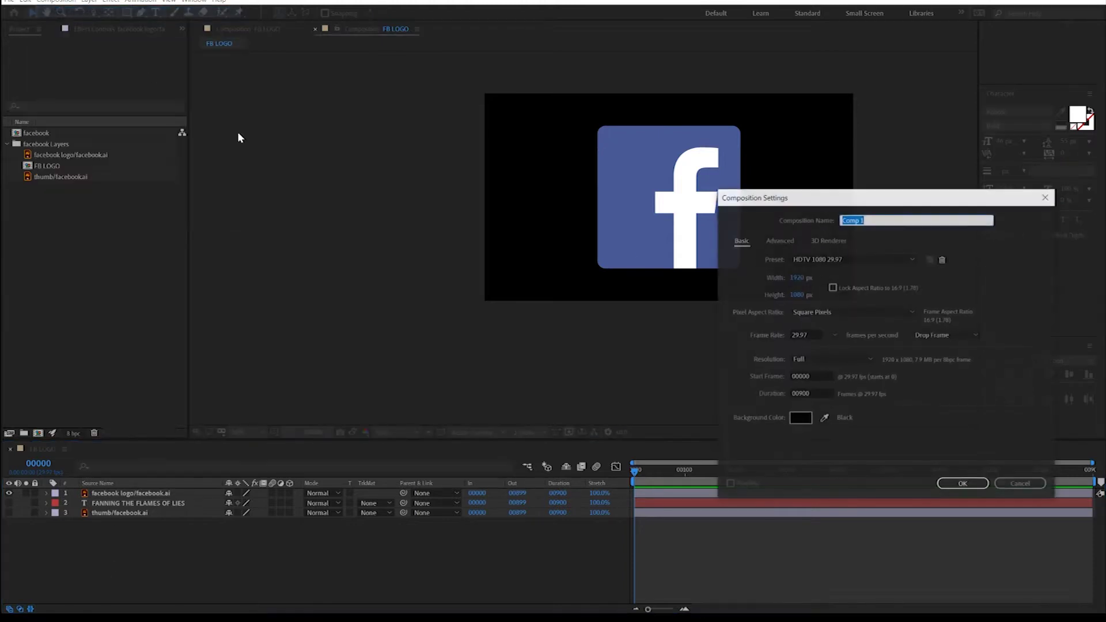
pyautogui.write('burn')
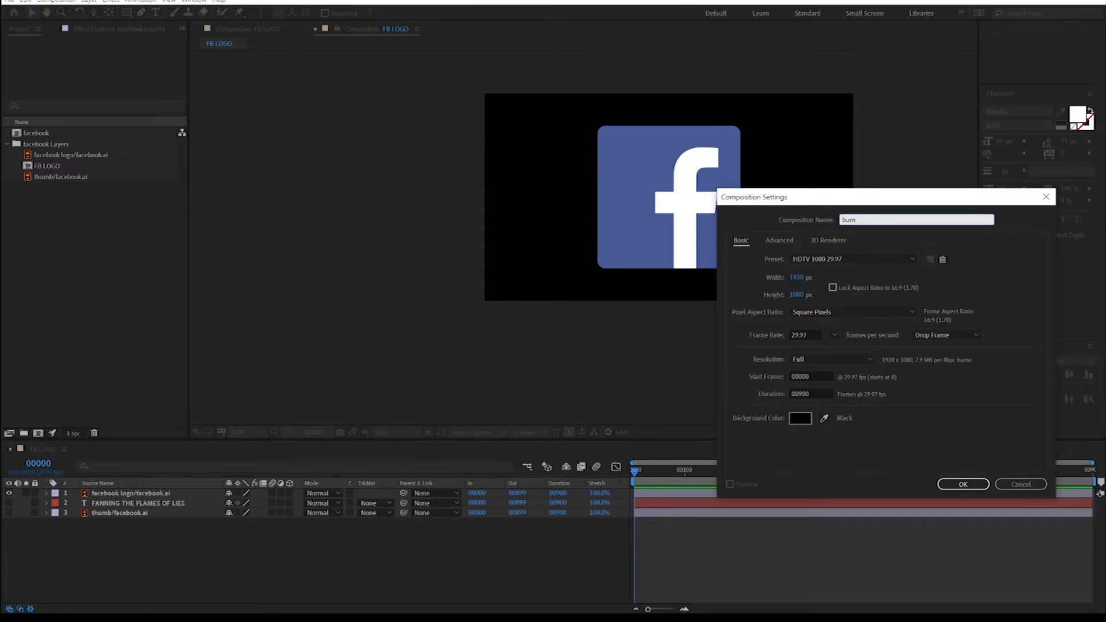
pyautogui.press('Return')
# Step: Add a white solid layer to the burn composition
pyautogui.rightClick(202, 518)
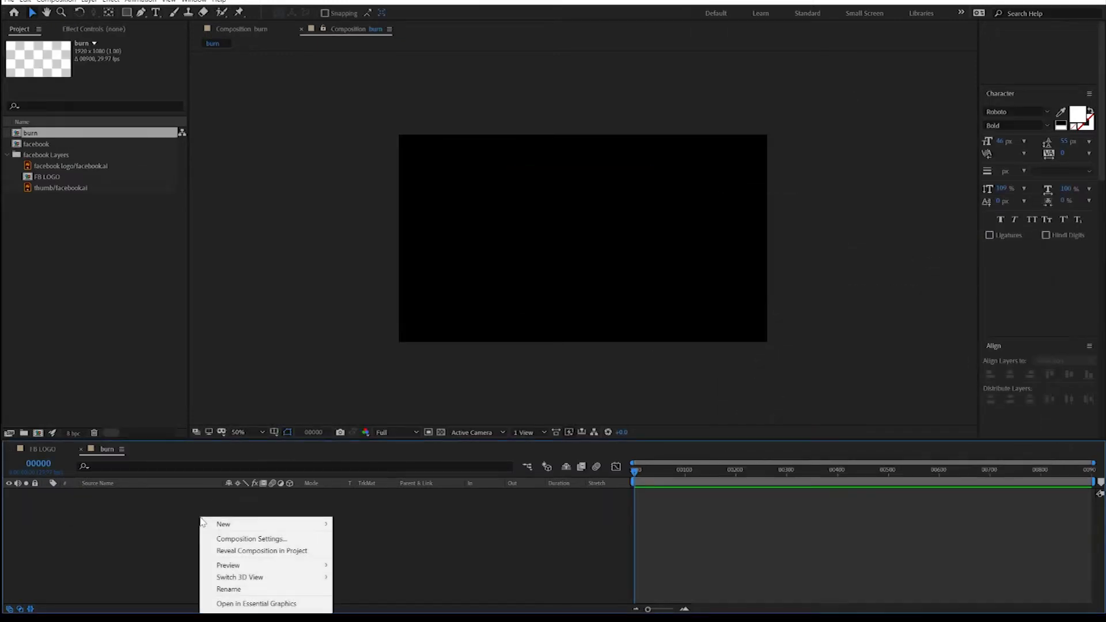
pyautogui.moveTo(219, 526)
pyautogui.click(374, 552)
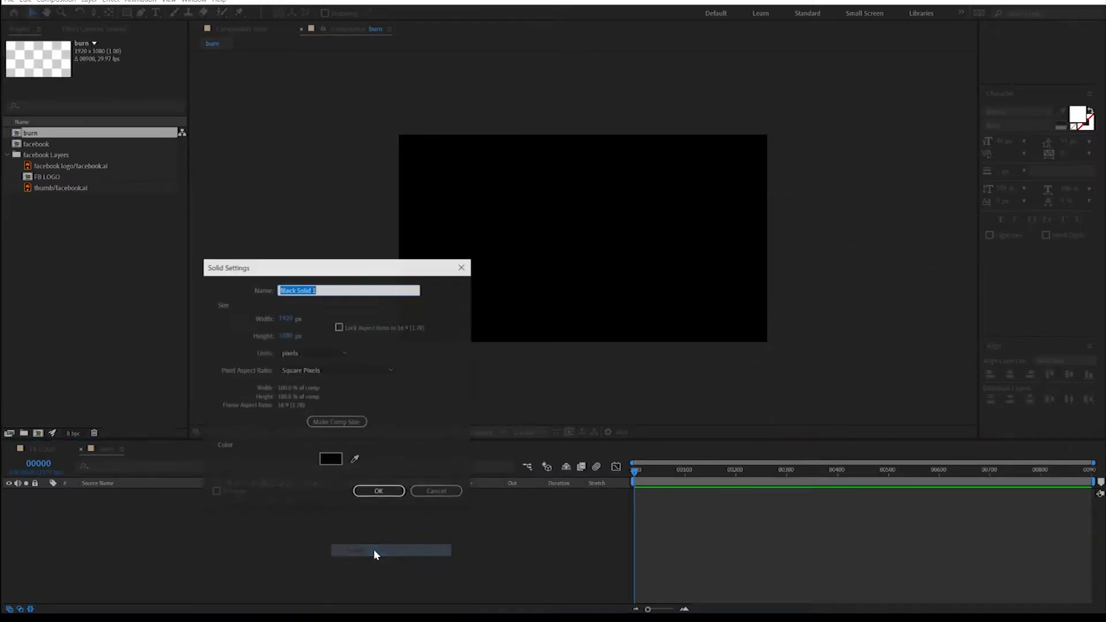
pyautogui.press('Return')
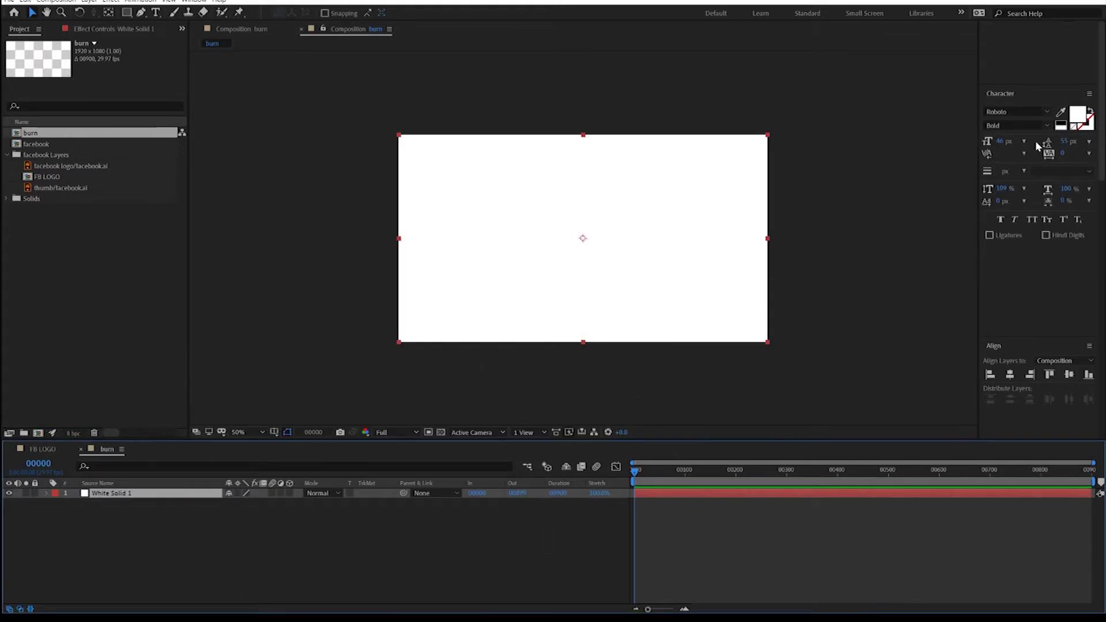
# Step: Search the effects for burn and apply CC Burn Film to the white solid
pyautogui.scroll(8, 1021, 333)
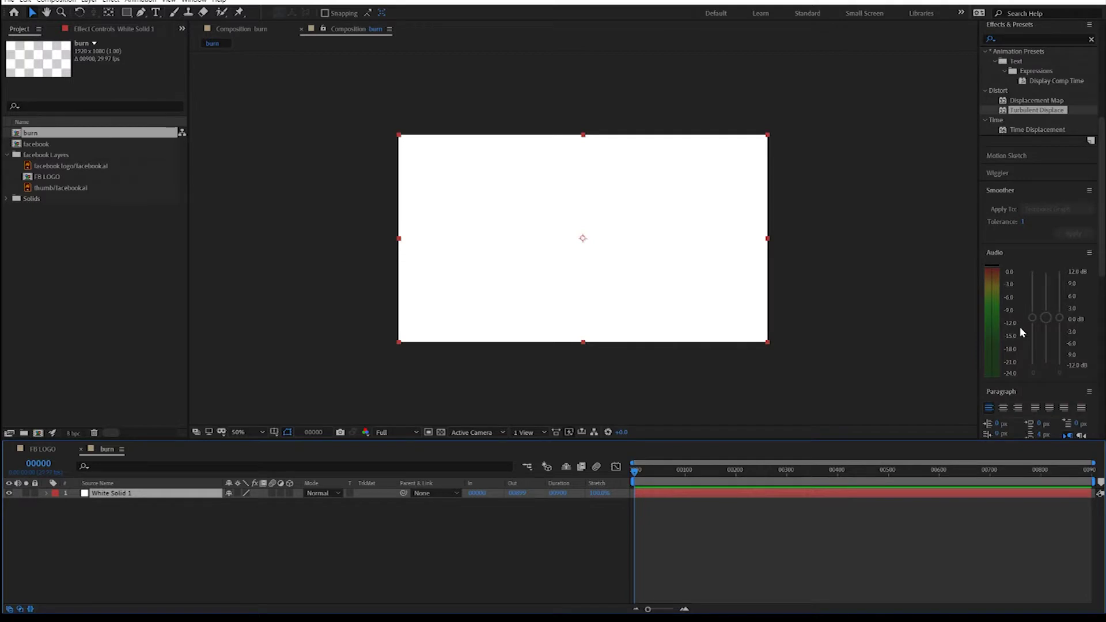
pyautogui.scroll(-9, 1023, 332)
pyautogui.scroll(10, 1021, 333)
pyautogui.click(1019, 290)
pyautogui.write('burn')
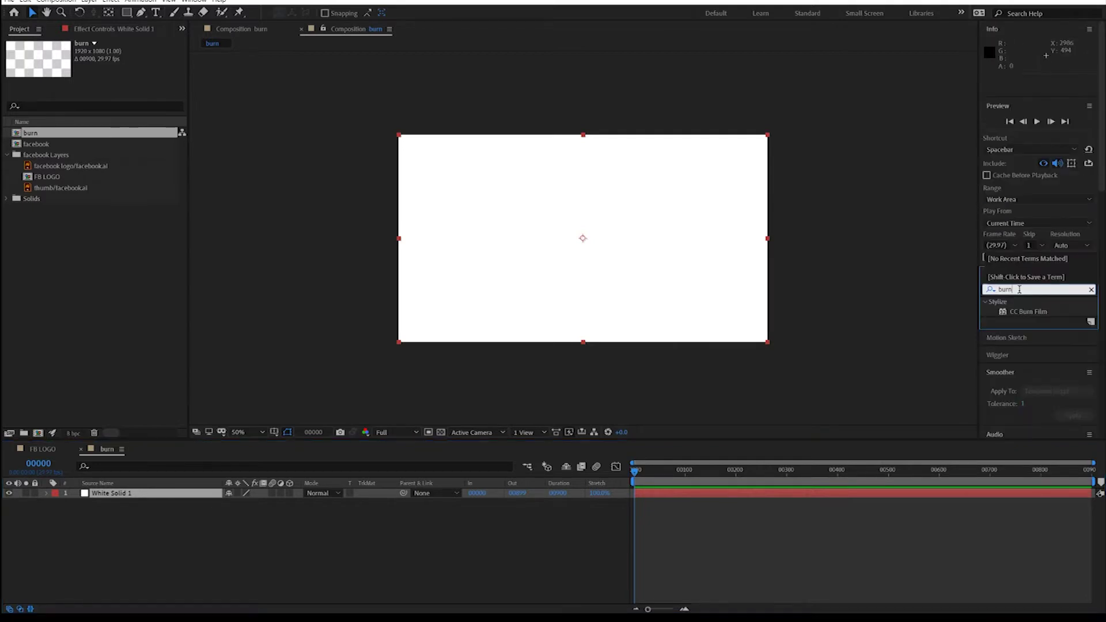
pyautogui.moveTo(1009, 313); pyautogui.dragTo(595, 284)
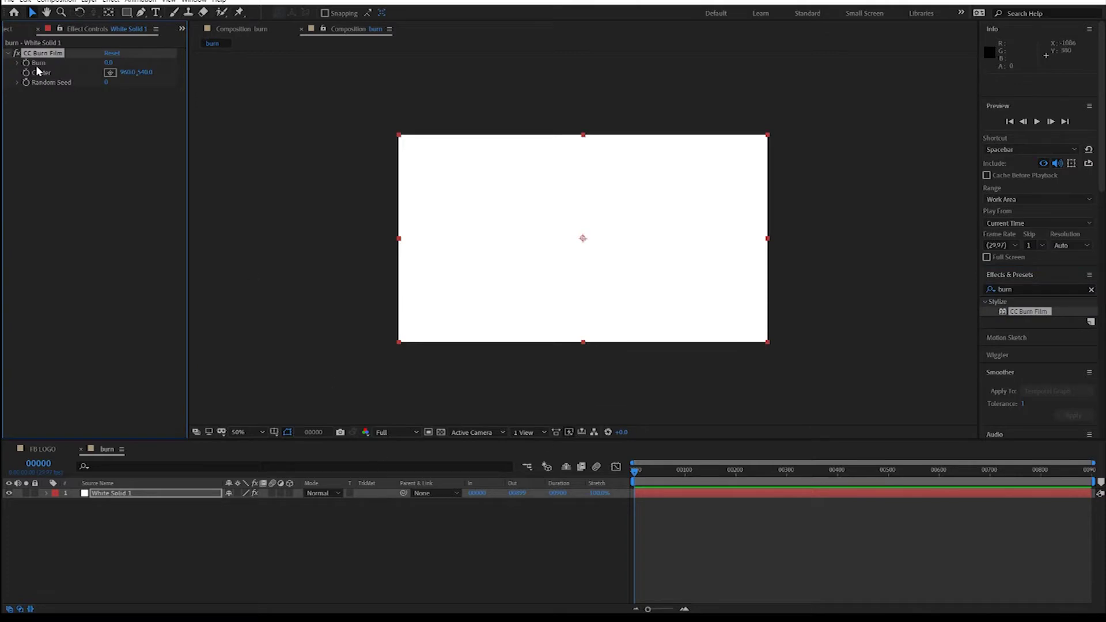
# Step: Turn on the transparency grid and set the CC Burn Film effect's Burn value to 53
pyautogui.moveTo(107, 63)
pyautogui.mouseDown()
pyautogui.moveTo(173, 77)
pyautogui.moveTo(99, 81)
pyautogui.mouseUp()
pyautogui.click(442, 432)
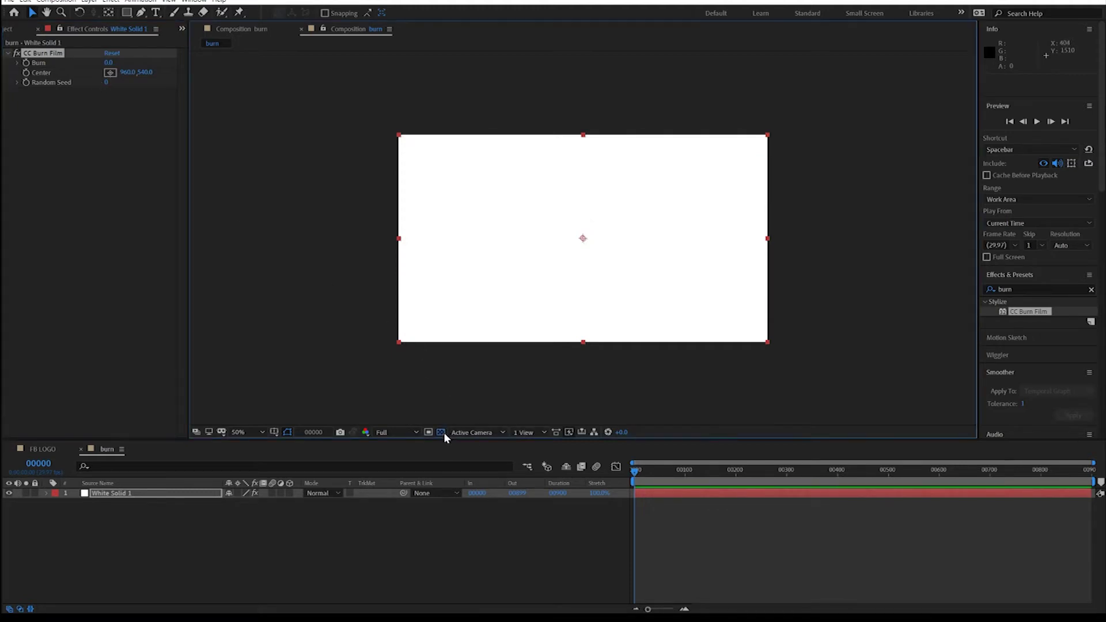
pyautogui.moveTo(109, 62)
pyautogui.mouseDown()
pyautogui.moveTo(174, 78)
pyautogui.moveTo(122, 75)
pyautogui.mouseUp()
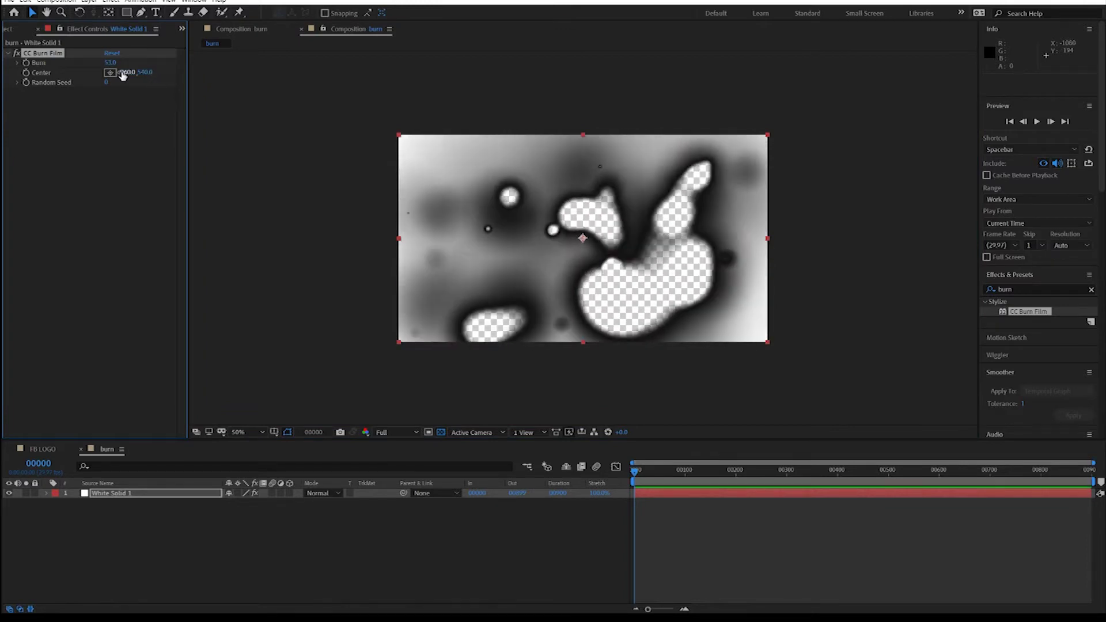
# Step: Move the CC Burn Film center to 1102, 426 and try out different Random Seed values
pyautogui.click(110, 72)
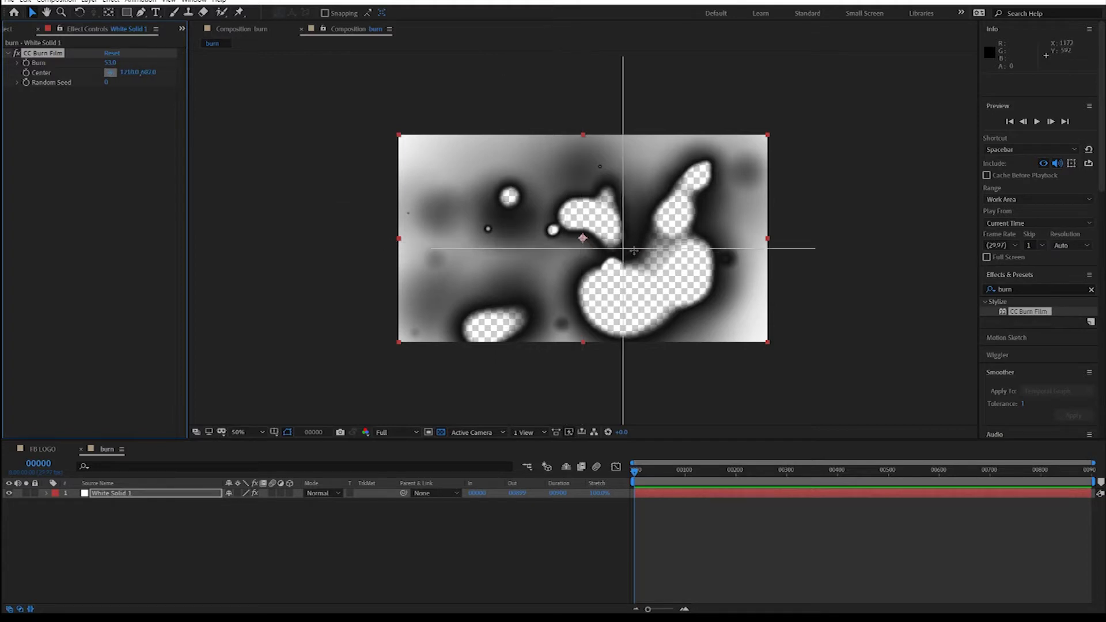
pyautogui.click(709, 255)
pyautogui.moveTo(709, 256)
pyautogui.mouseDown()
pyautogui.moveTo(489, 222)
pyautogui.moveTo(447, 182)
pyautogui.moveTo(507, 223)
pyautogui.moveTo(610, 221)
pyautogui.mouseUp()
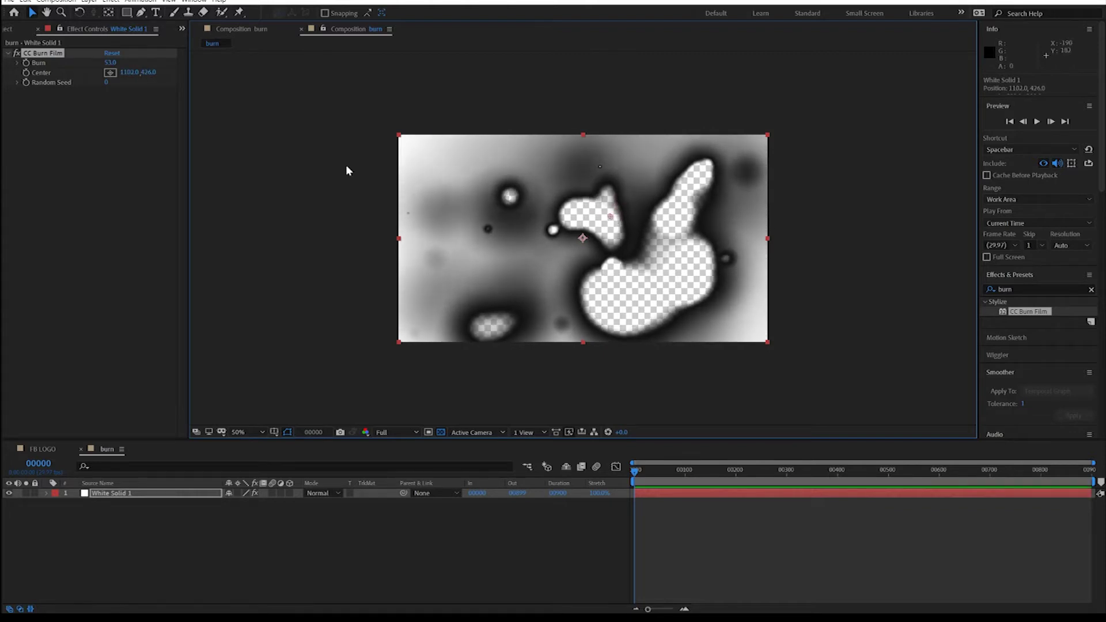
pyautogui.moveTo(106, 84)
pyautogui.mouseDown()
pyautogui.moveTo(127, 88)
pyautogui.moveTo(98, 90)
pyautogui.mouseUp()
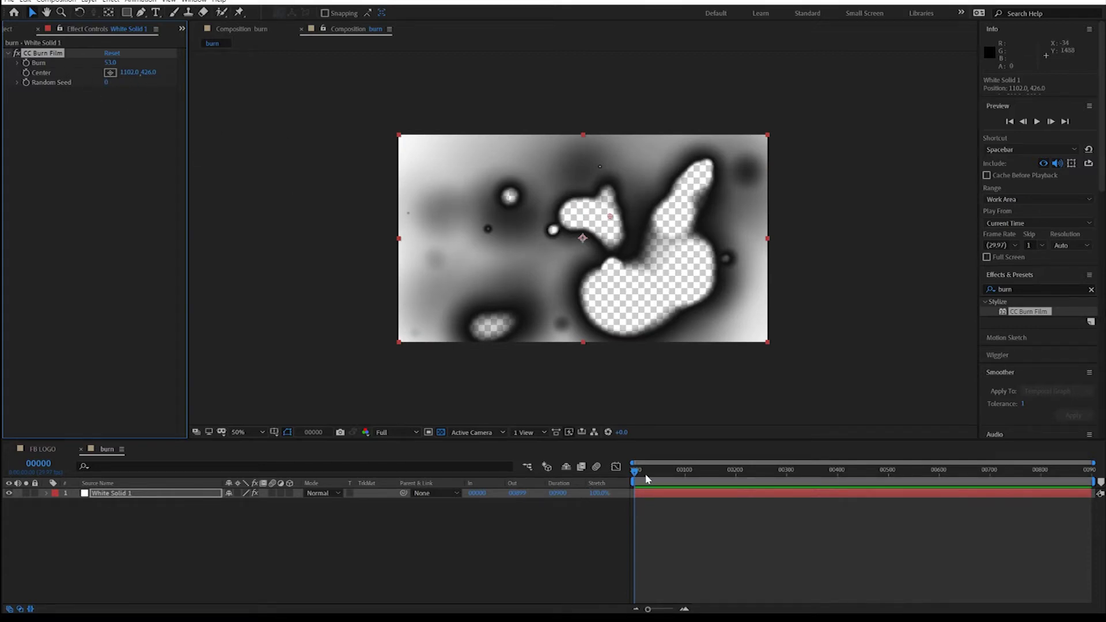
# Step: Keyframe the Burn property from 0 at frame 0 to 100 at frame 90
pyautogui.moveTo(109, 63); pyautogui.dragTo(75, 66)
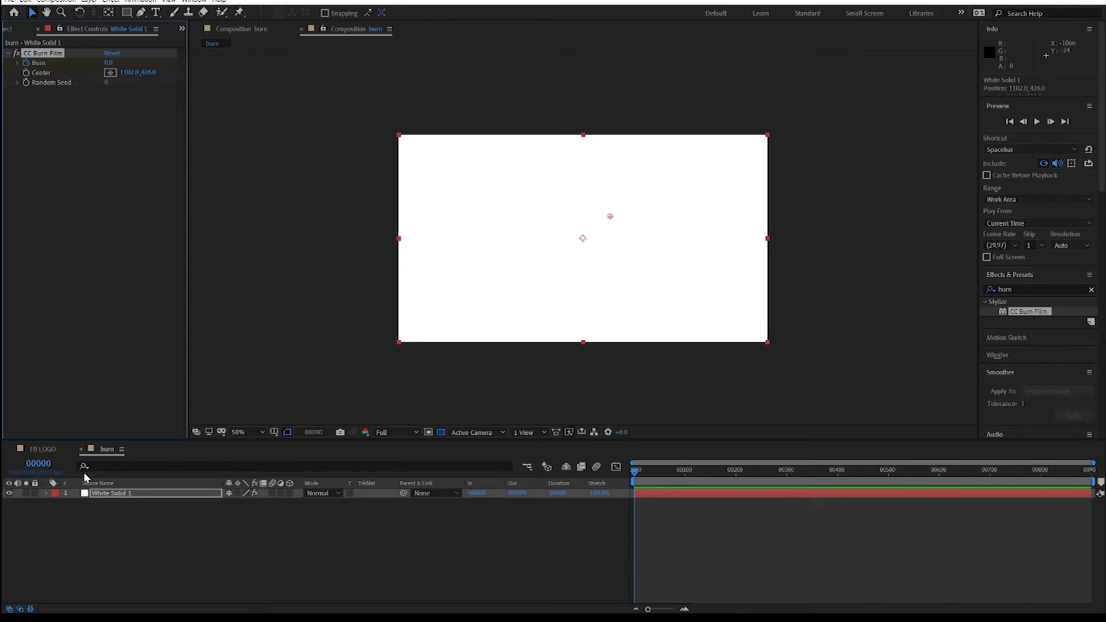
pyautogui.click(52, 466)
pyautogui.write('90')
pyautogui.press('Return')
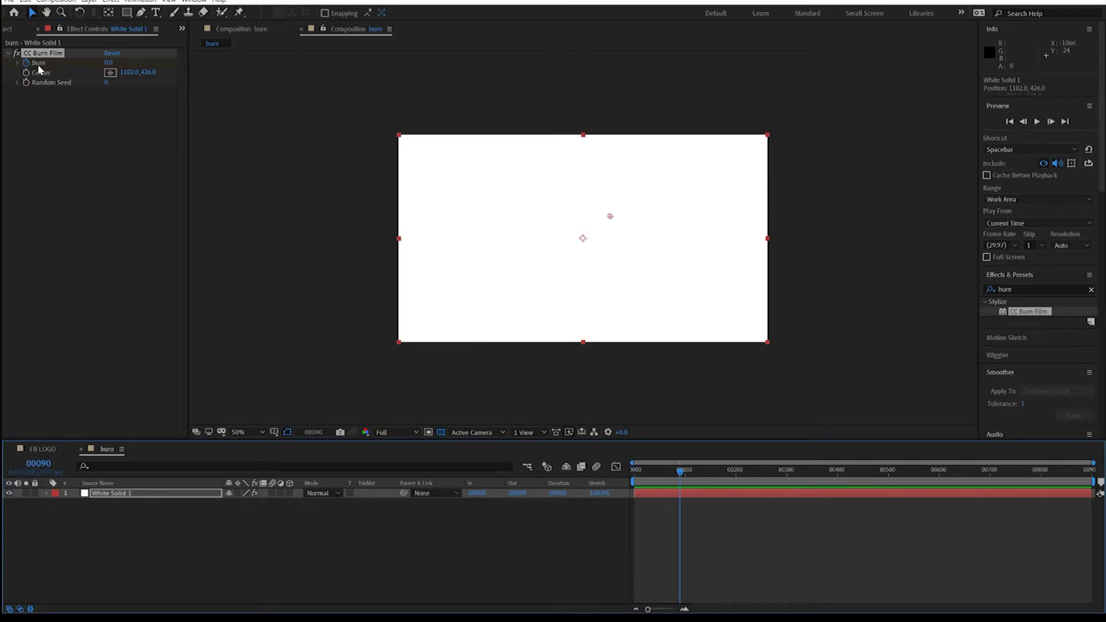
pyautogui.moveTo(109, 64); pyautogui.dragTo(267, 73)
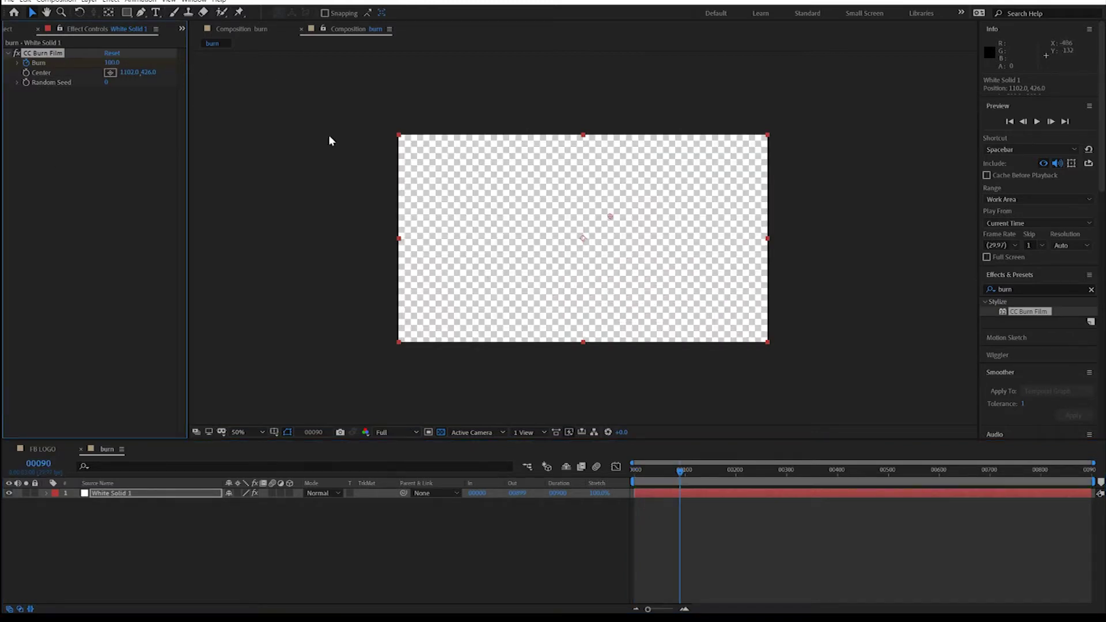
# Step: Play the burn animation from the first frame to check its speed
pyautogui.moveTo(681, 472); pyautogui.dragTo(624, 467)
pyautogui.press('space')
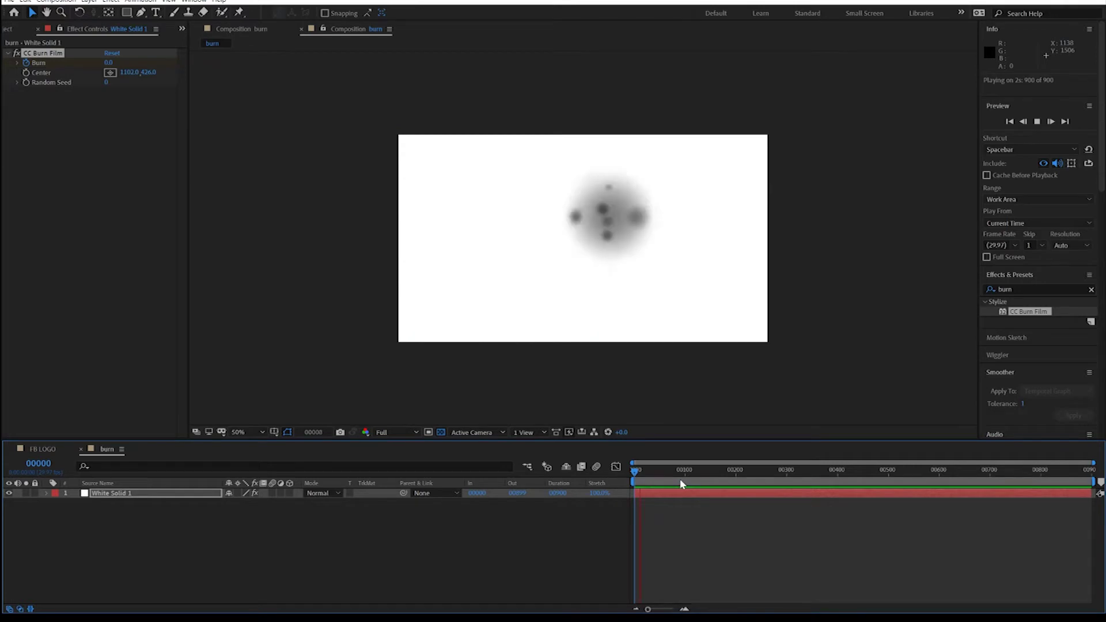
pyautogui.press('space')
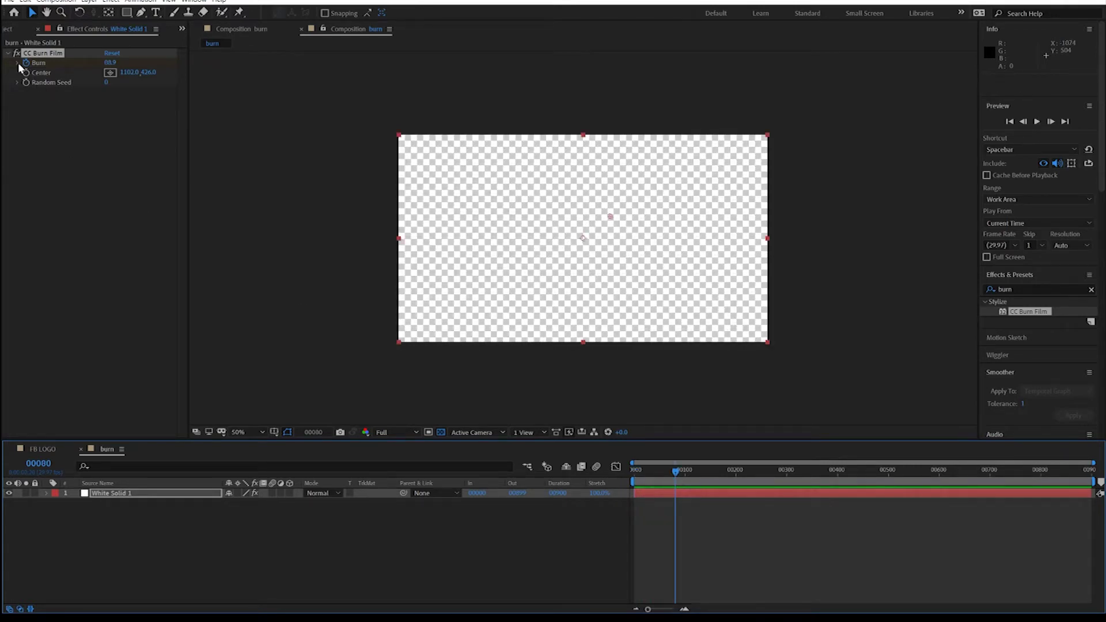
# Step: Reveal the white solid's Burn keyframes in the timeline and move the last one to frame 60
pyautogui.click(45, 493)
pyautogui.click(56, 504)
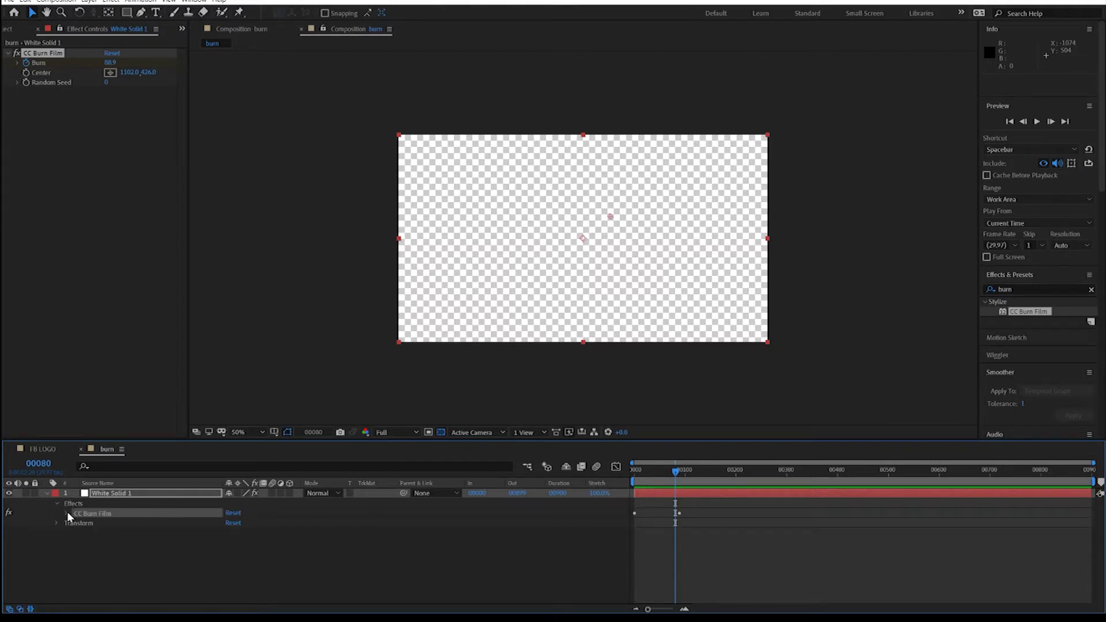
pyautogui.click(67, 513)
pyautogui.click(38, 464)
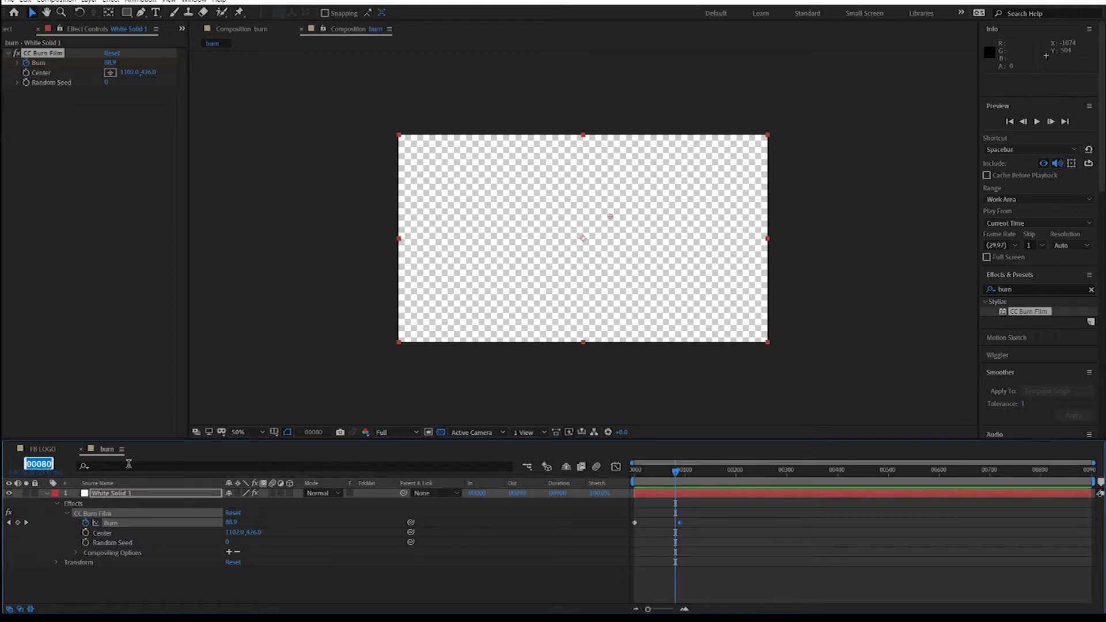
pyautogui.write('6')
pyautogui.press('Return')
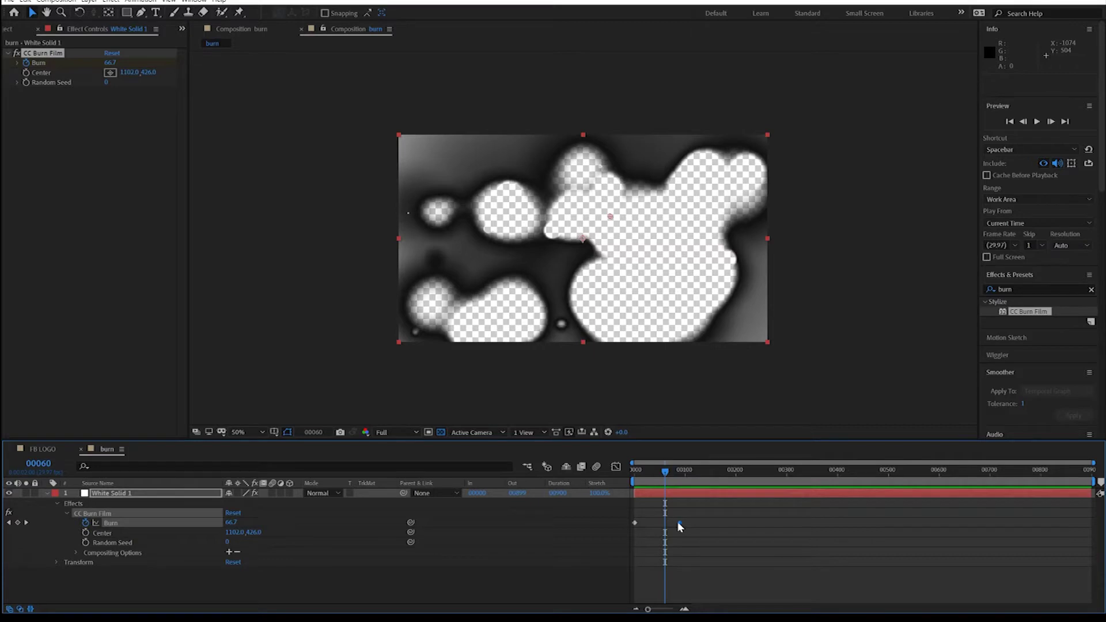
pyautogui.moveTo(680, 523); pyautogui.dragTo(665, 524)
# Step: Preview the shortened burn animation from the start
pyautogui.press('Home')
pyautogui.press('space')
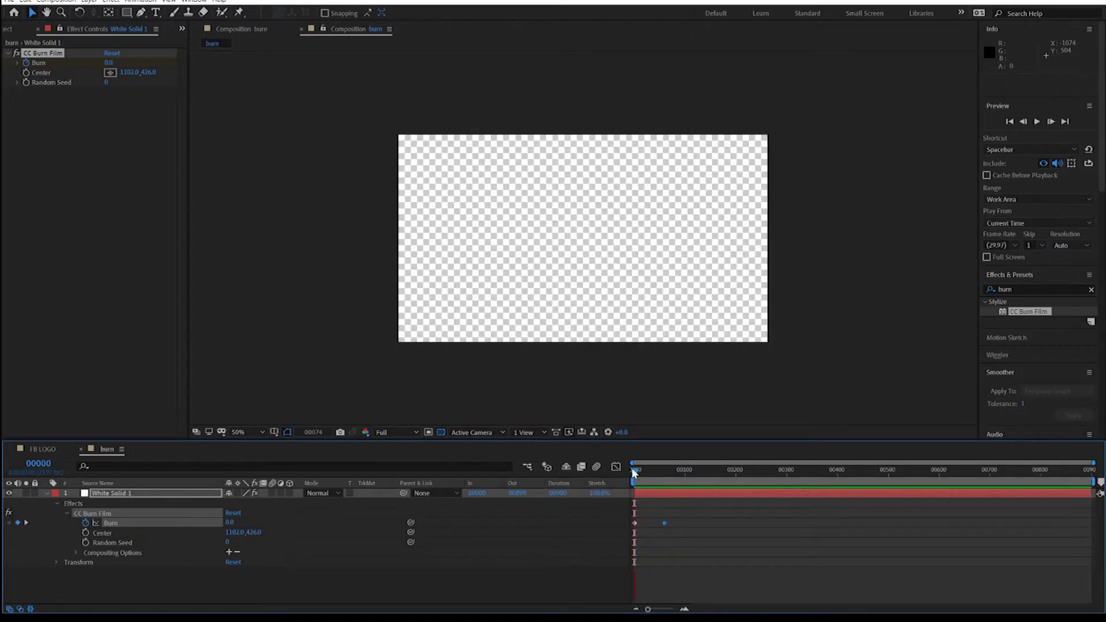
pyautogui.press('space')
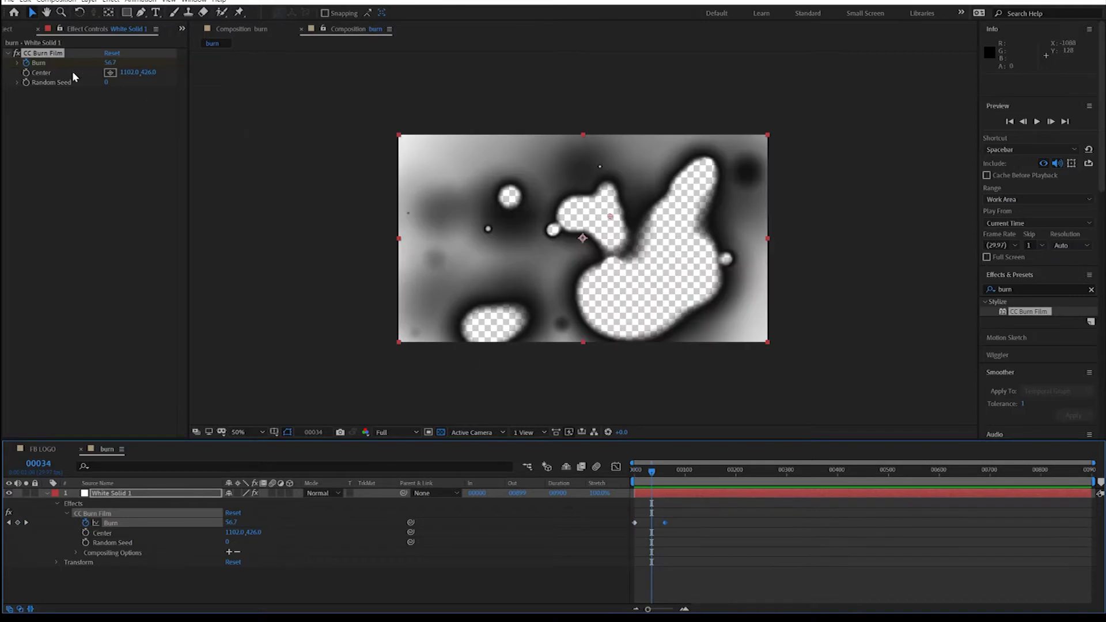
# Step: Set the CC Burn Film Random Seed to 40 and preview the new burn pattern from the start
pyautogui.moveTo(105, 82); pyautogui.dragTo(103, 82)
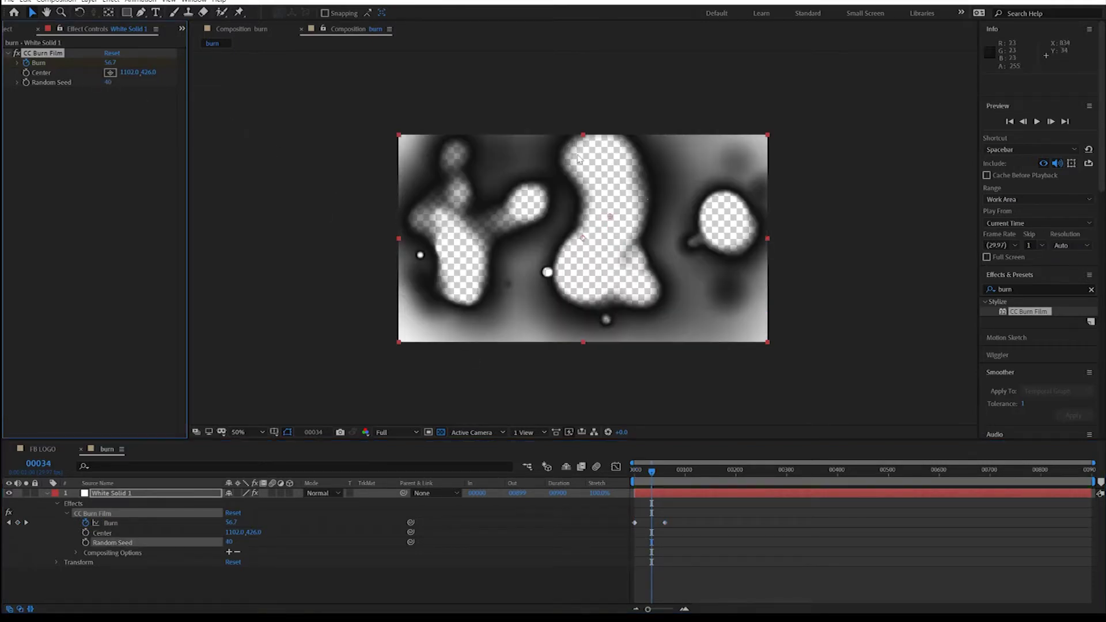
pyautogui.moveTo(654, 481); pyautogui.dragTo(632, 474)
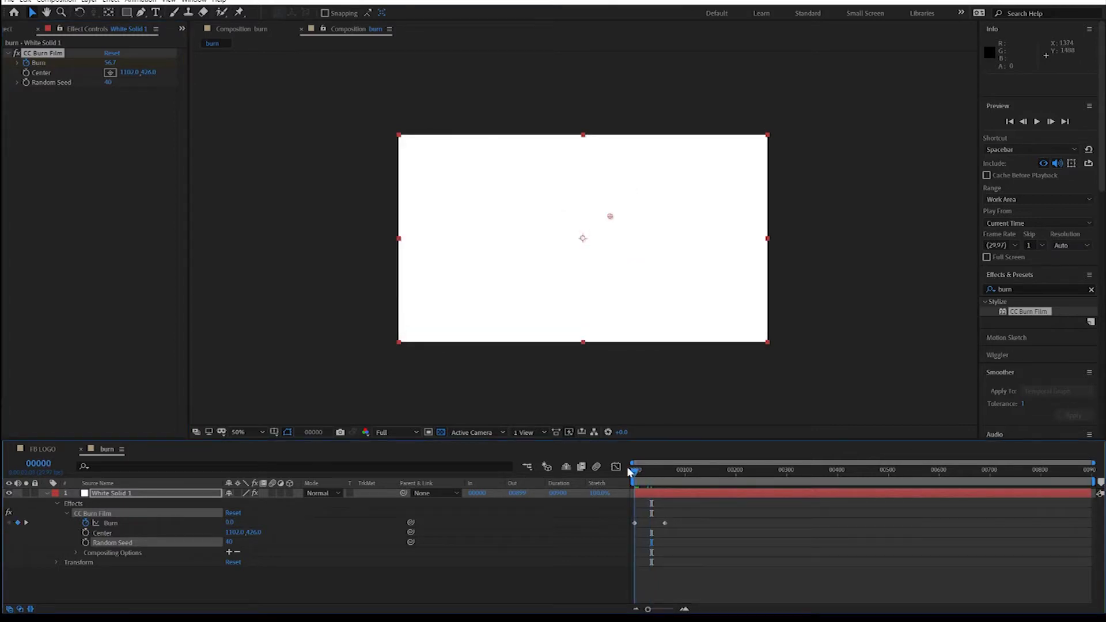
pyautogui.press('space')
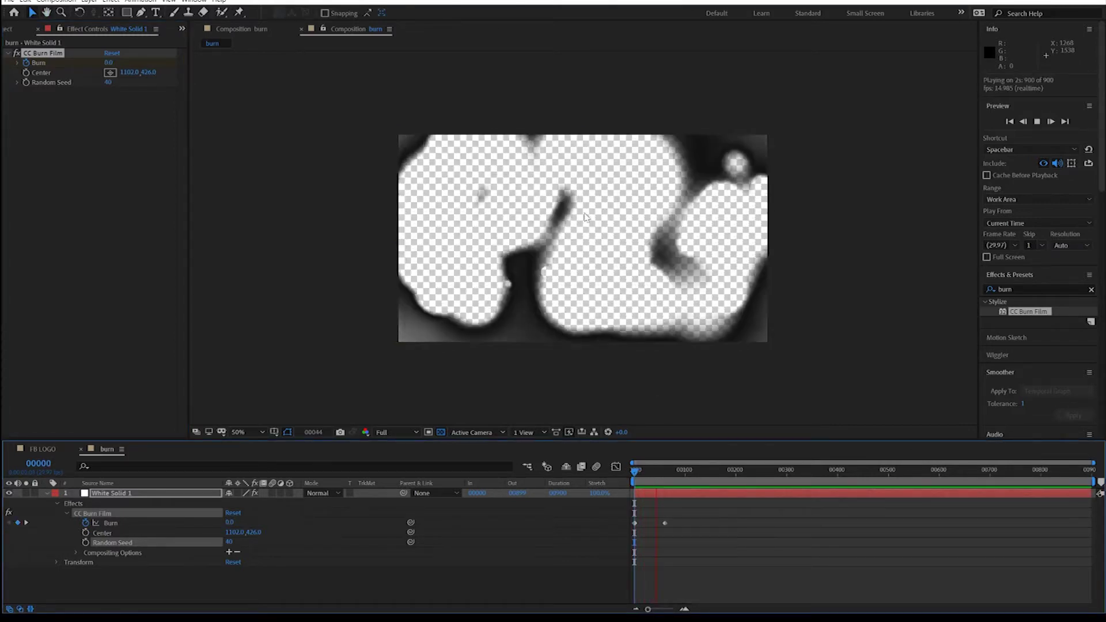
pyautogui.click(646, 474)
pyautogui.moveTo(647, 474); pyautogui.dragTo(660, 473)
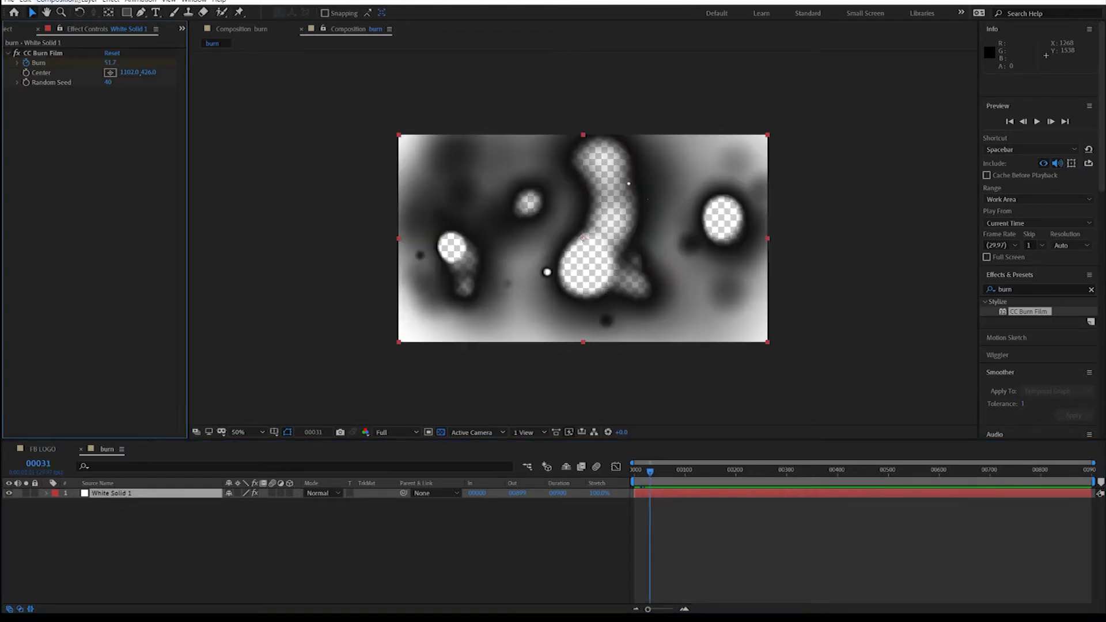
# Step: Create a new composition named fire with the HDTV 1080 29.97 preset
pyautogui.click(58, 1)
pyautogui.click(80, 14)
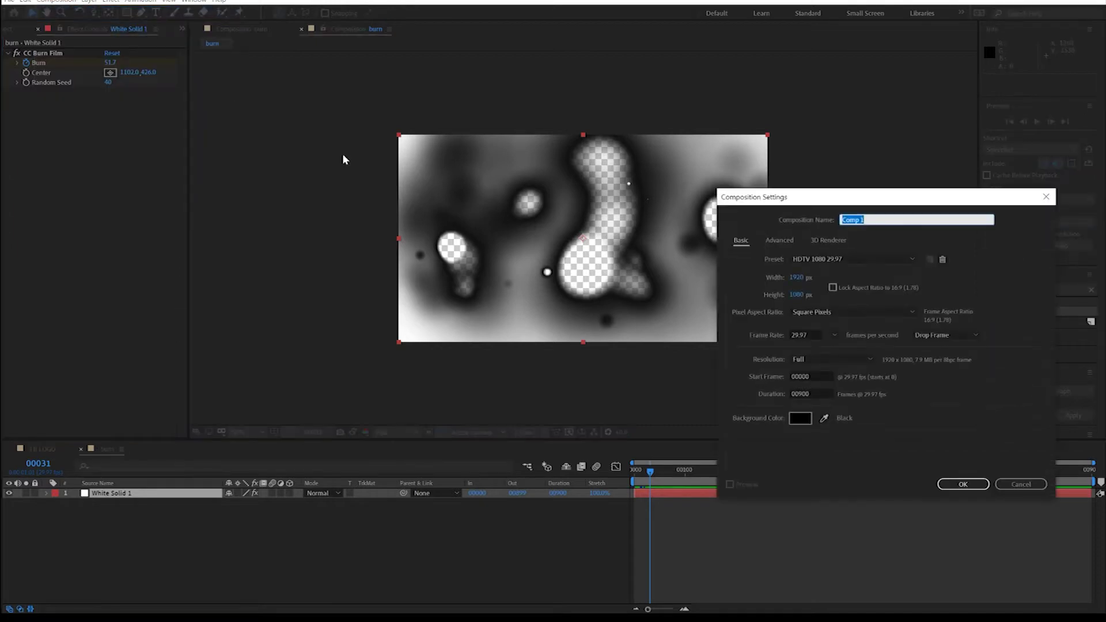
pyautogui.write('fire')
pyautogui.press('Return')
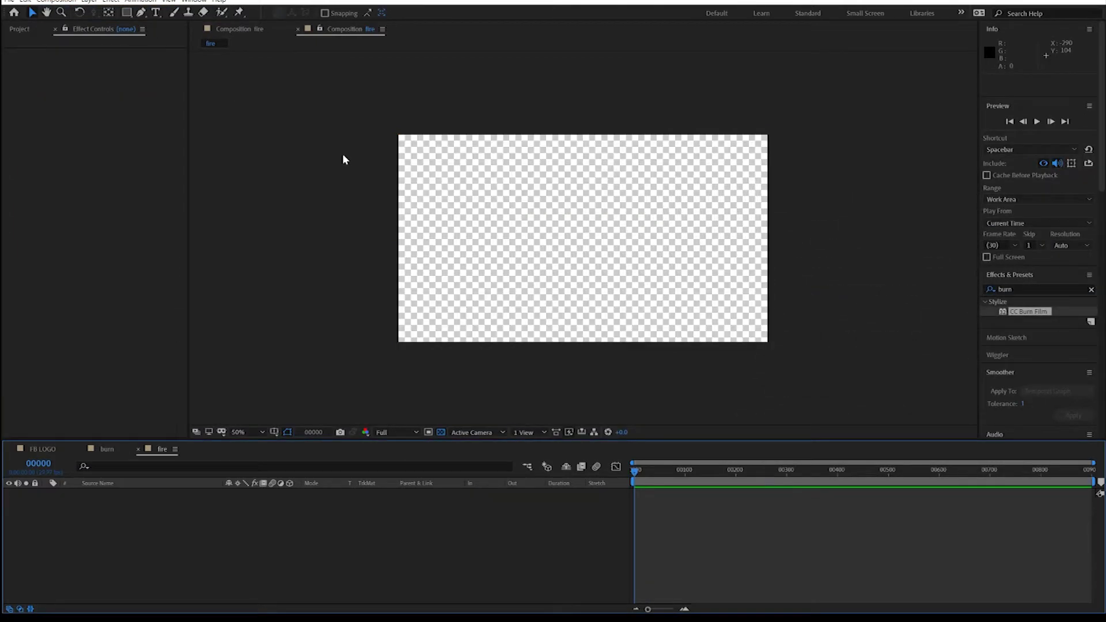
# Step: Add a 1920 by 1080 px white solid layer to the fire composition
pyautogui.rightClick(234, 545)
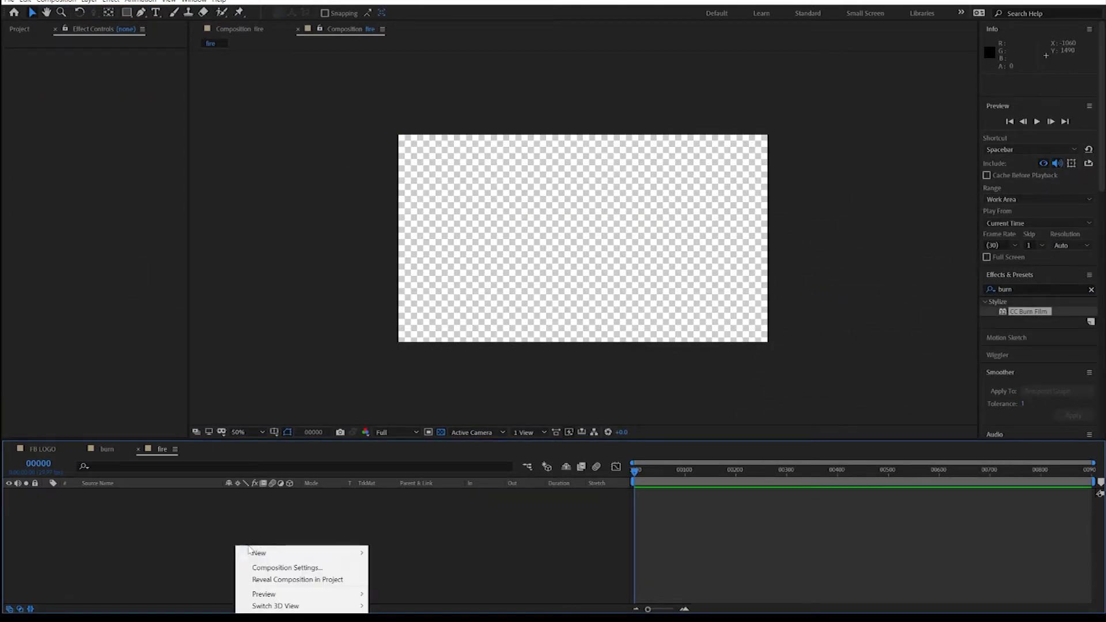
pyautogui.click(89, 1)
pyautogui.moveTo(216, 18)
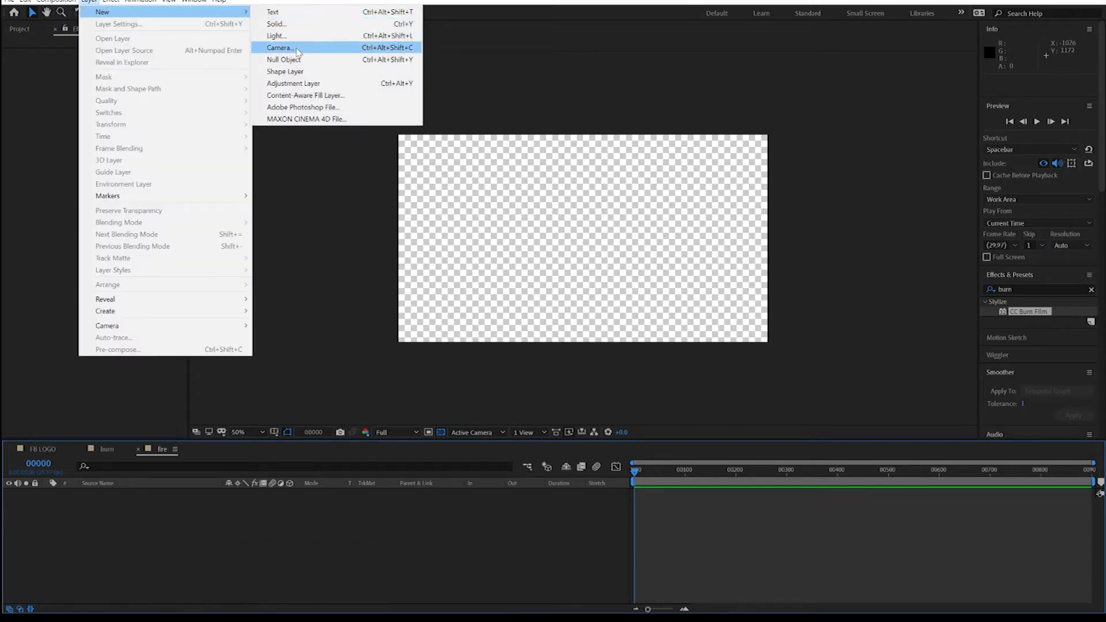
pyautogui.click(276, 23)
pyautogui.click(385, 490)
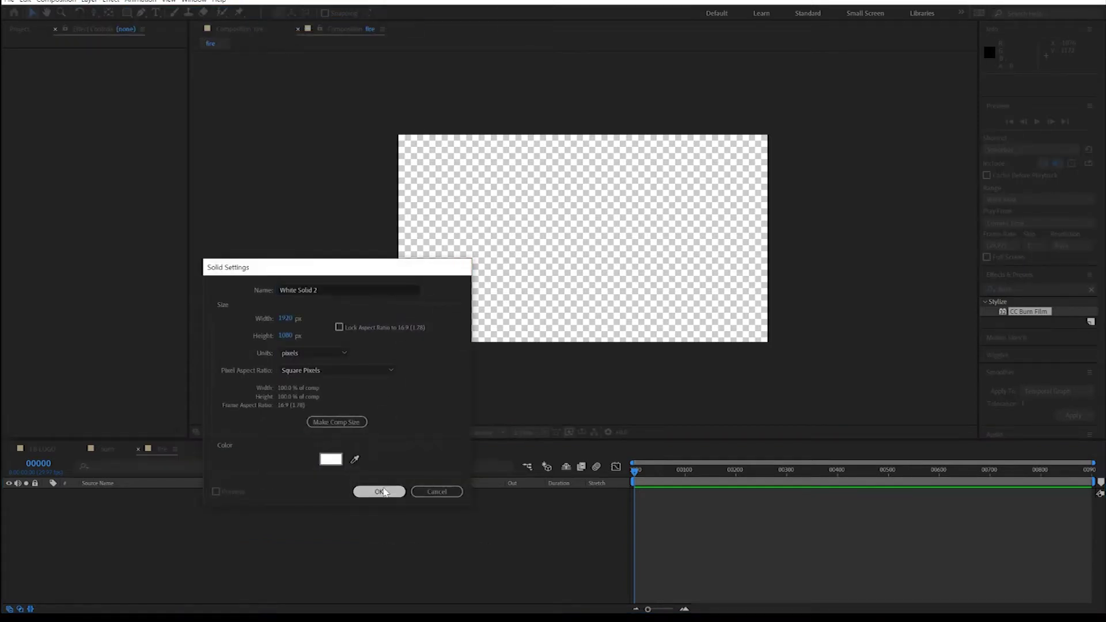
# Step: Search the effects for noise and apply Fractal Noise to the fire composition's white solid
pyautogui.click(1010, 290)
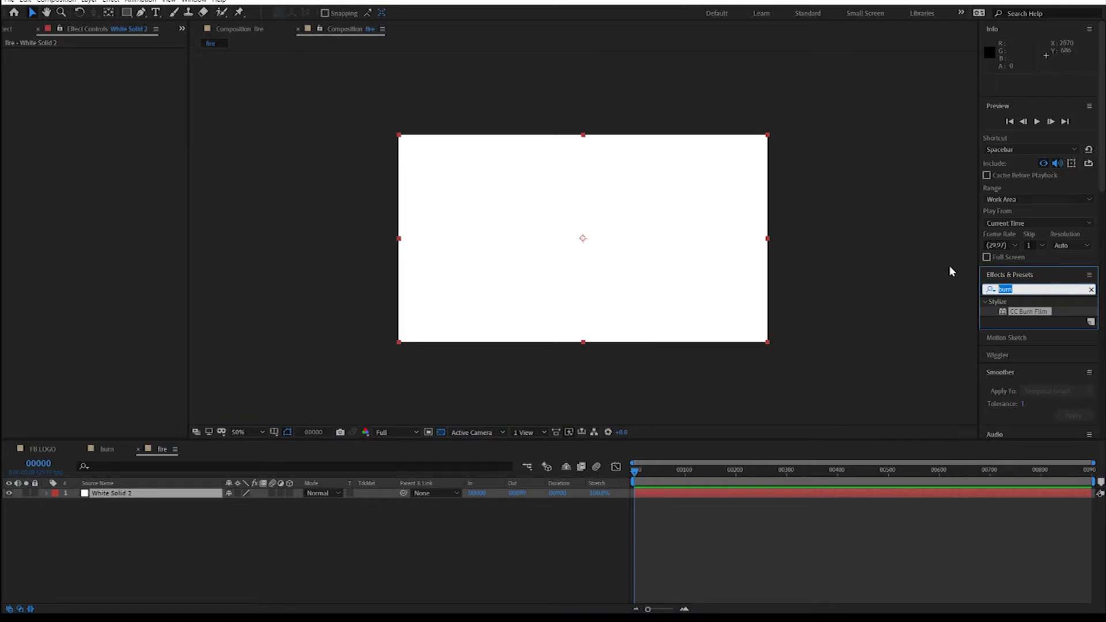
pyautogui.write('noise')
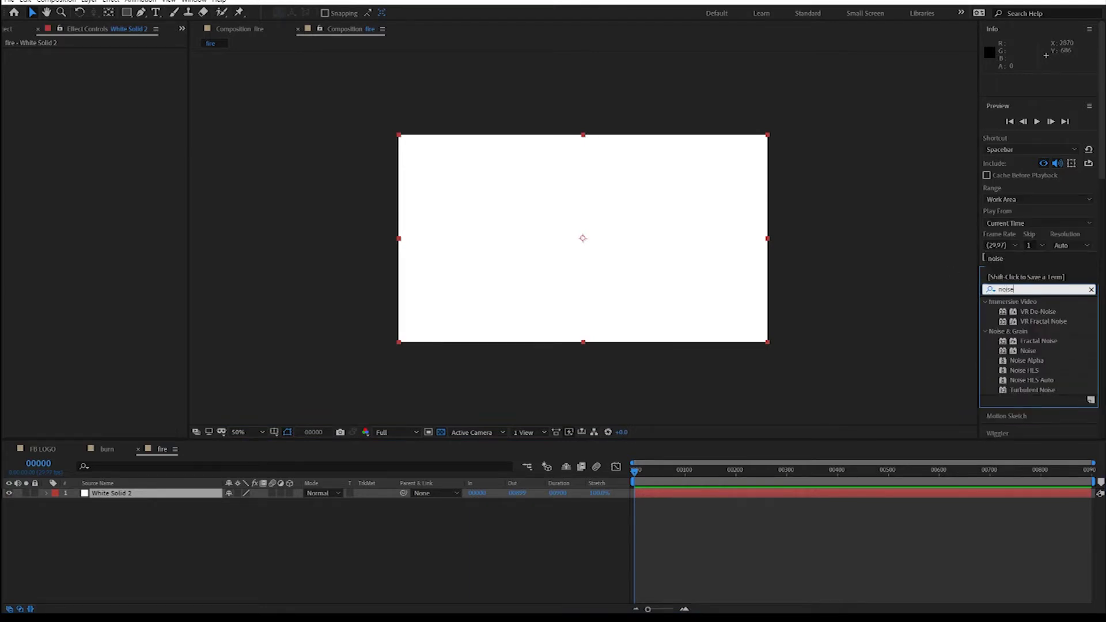
pyautogui.moveTo(1037, 299); pyautogui.dragTo(610, 300)
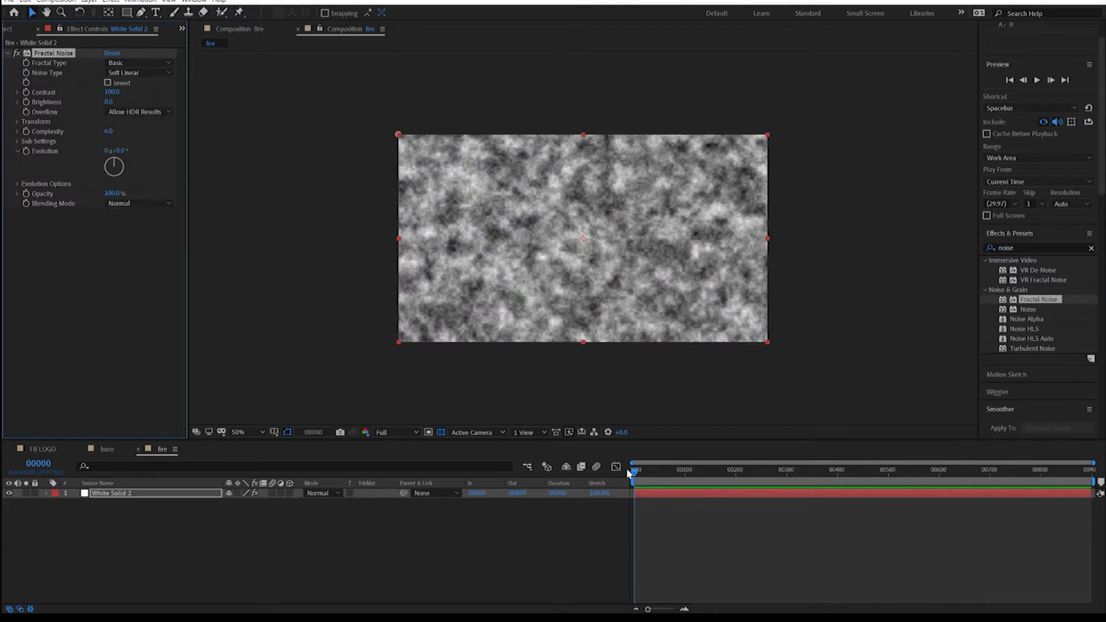
# Step: Add the expression time*500 to the Fractal Noise Evolution and preview the moving noise from the first frame
pyautogui.moveTo(635, 472); pyautogui.dragTo(565, 473)
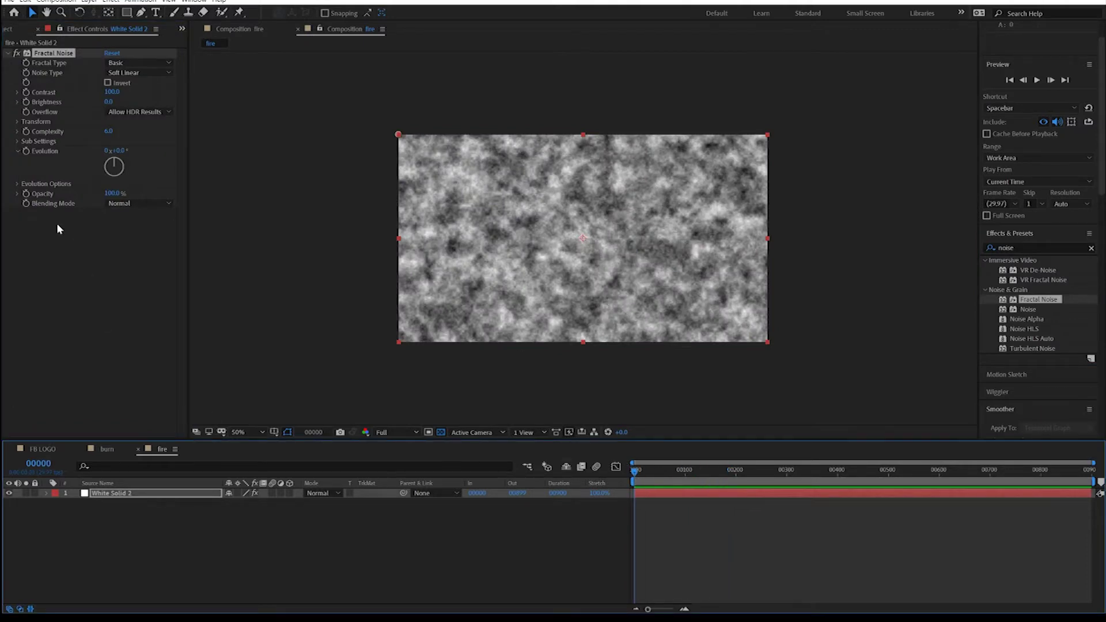
pyautogui.keyDown('alt'); pyautogui.click(25, 151); pyautogui.keyUp('alt')
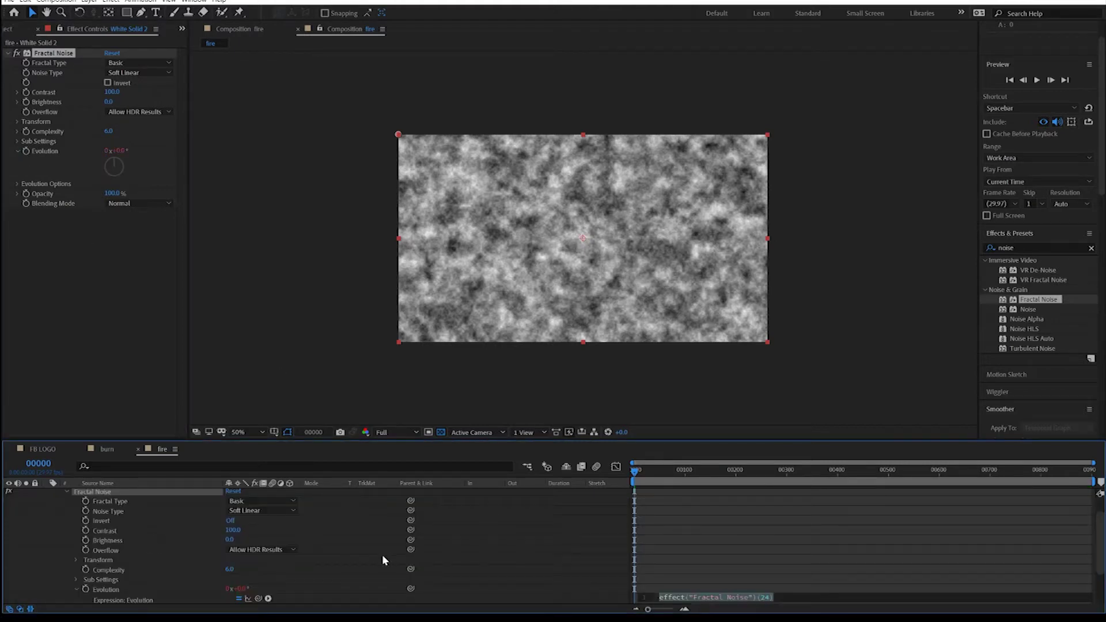
pyautogui.write('time*500')
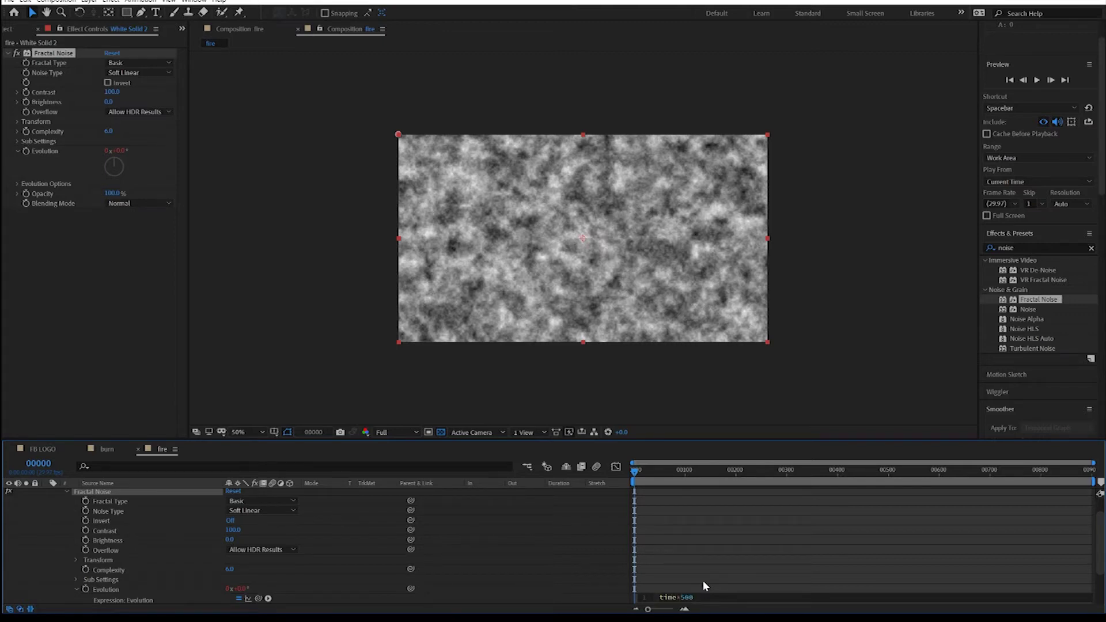
pyautogui.click(703, 579)
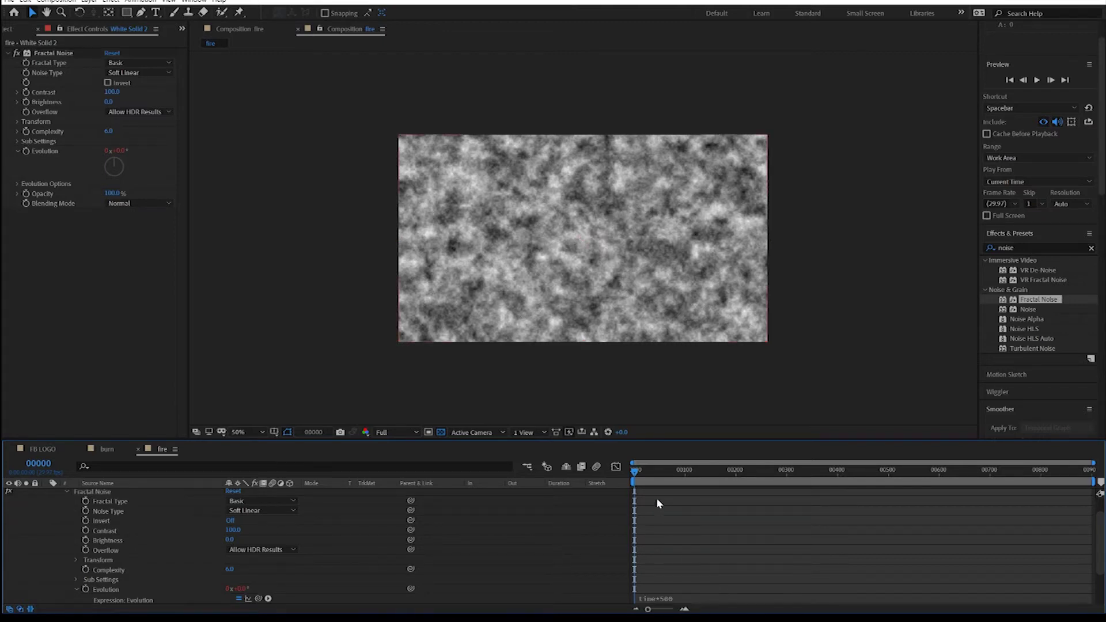
pyautogui.press('space')
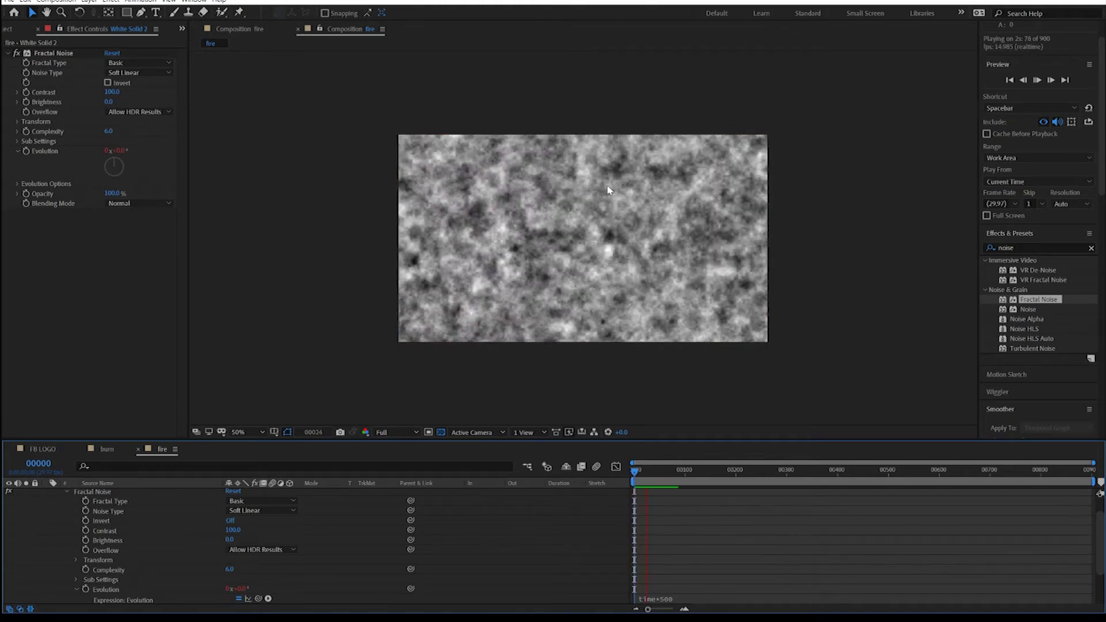
pyautogui.click(663, 472)
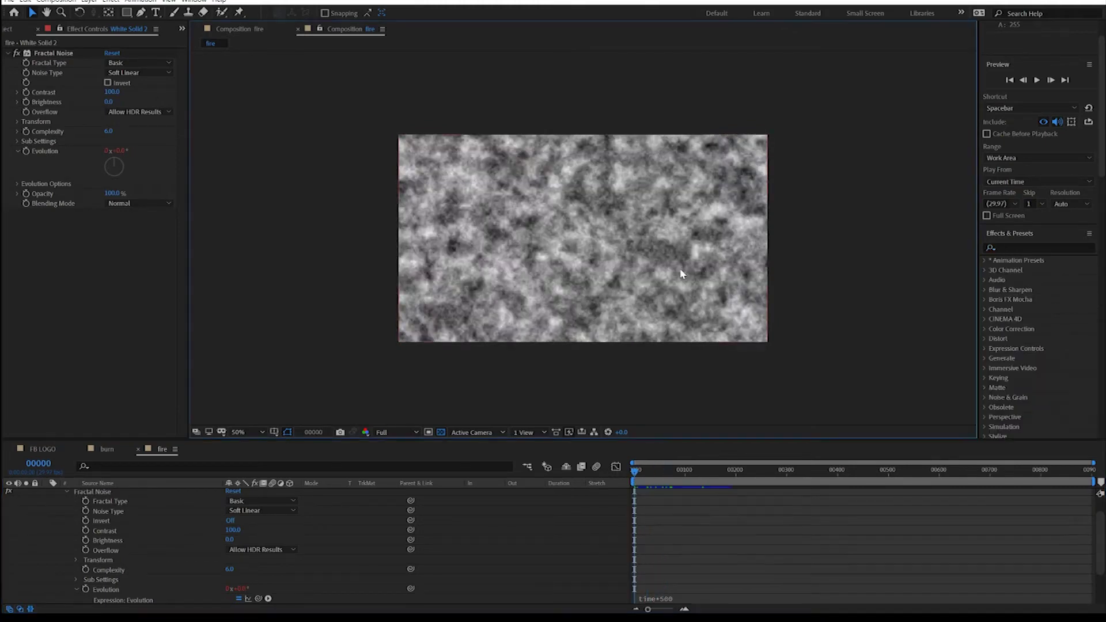
# Step: Search the effects for tint, apply Tint to the fire composition's white solid, and map white to red
pyautogui.click(1006, 247)
pyautogui.write('tint')
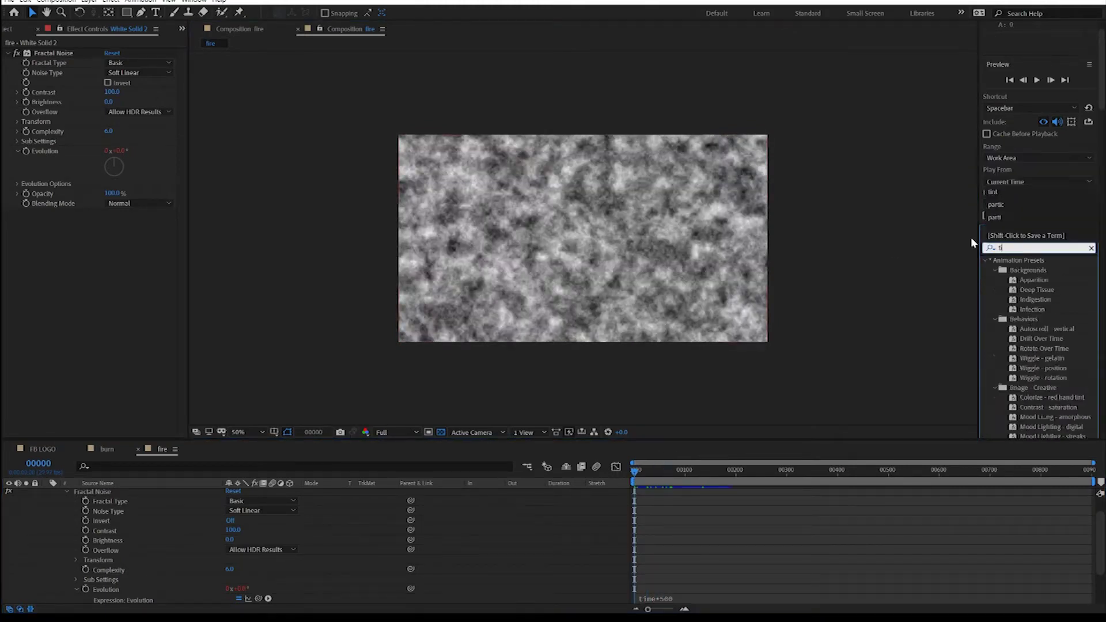
pyautogui.moveTo(1023, 299); pyautogui.dragTo(577, 277)
pyautogui.click(110, 233)
pyautogui.click(162, 299)
pyautogui.click(263, 294)
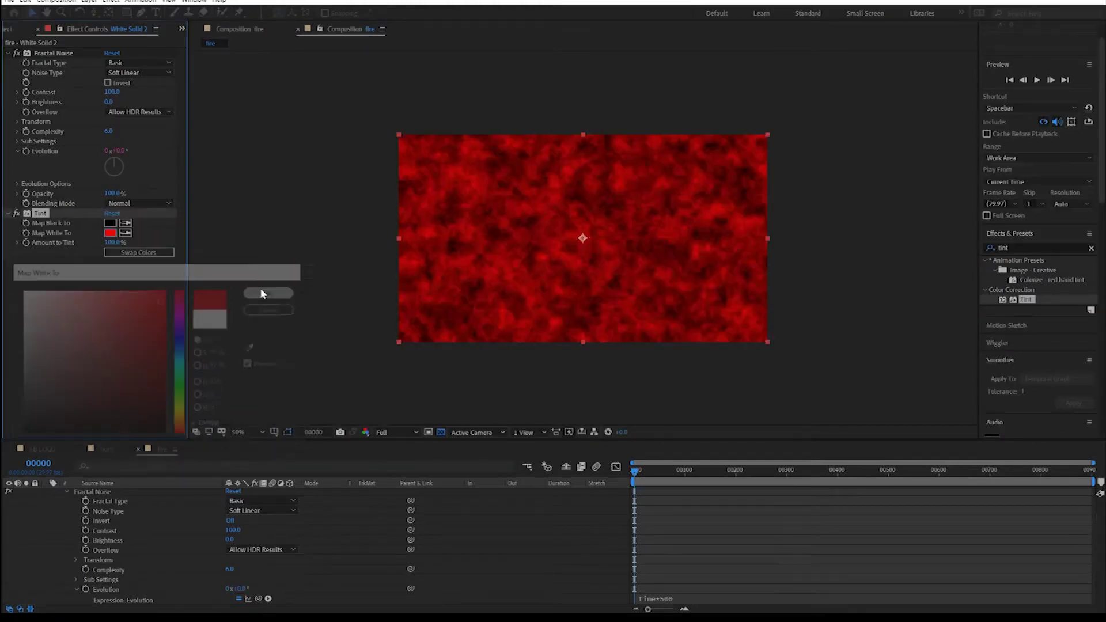
# Step: Set the Tint effect's Map Black To color to a golden yellow
pyautogui.click(110, 223)
pyautogui.click(181, 420)
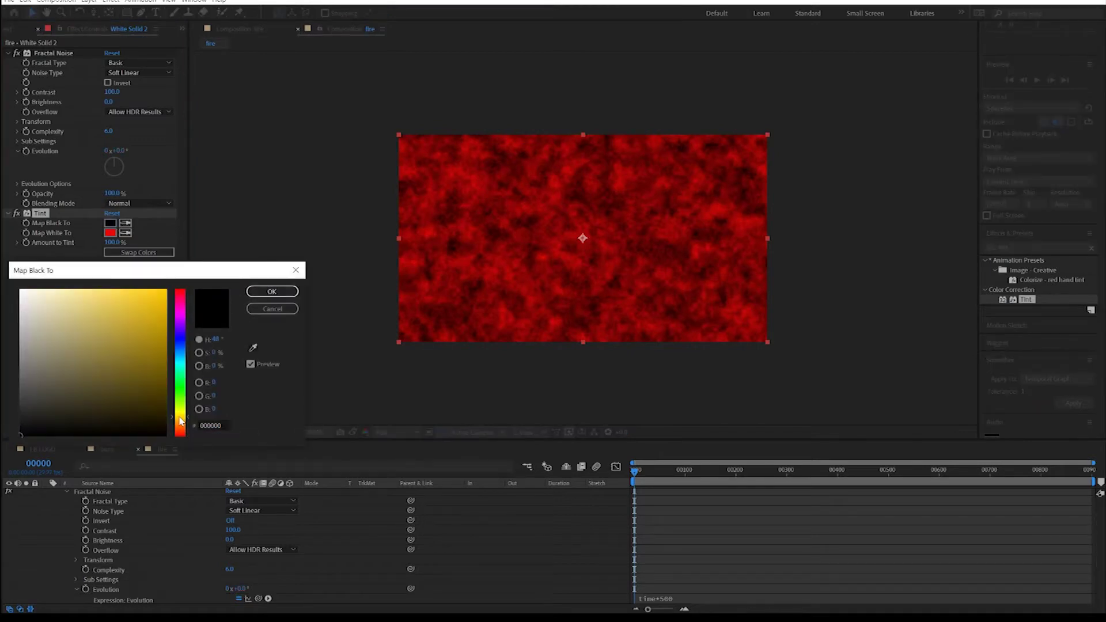
pyautogui.moveTo(147, 322)
pyautogui.mouseDown()
pyautogui.moveTo(168, 316)
pyautogui.moveTo(170, 299)
pyautogui.mouseUp()
pyautogui.click(260, 292)
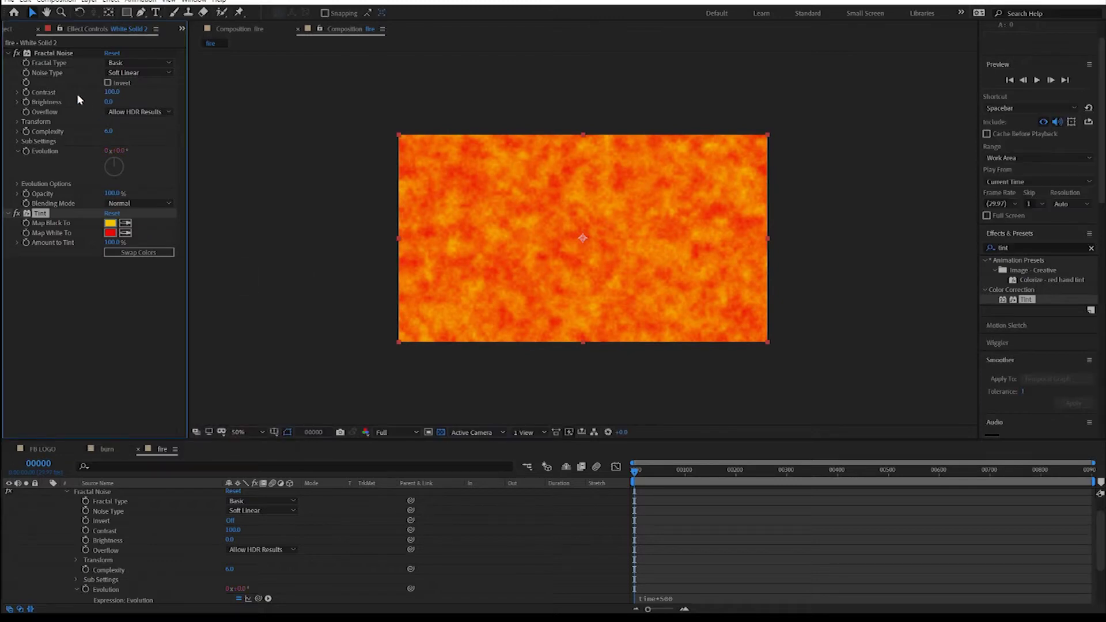
# Step: Raise the Fractal Noise Contrast to about 234 and preview the fire texture from the start
pyautogui.click(17, 92)
pyautogui.moveTo(67, 109); pyautogui.dragTo(111, 109)
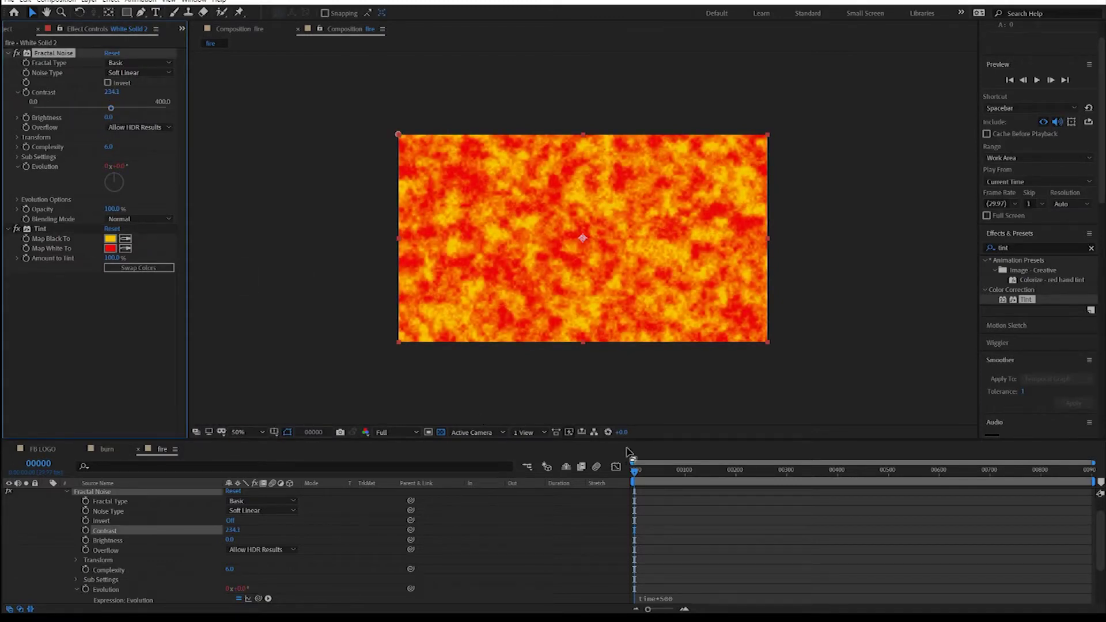
pyautogui.click(634, 469)
pyautogui.press('space')
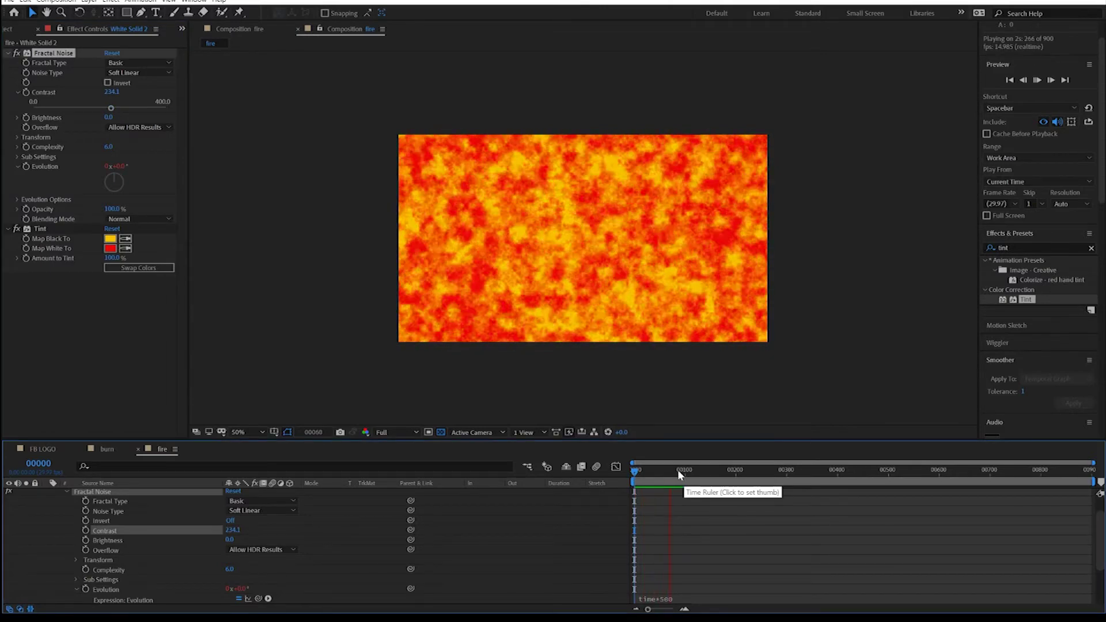
pyautogui.click(677, 470)
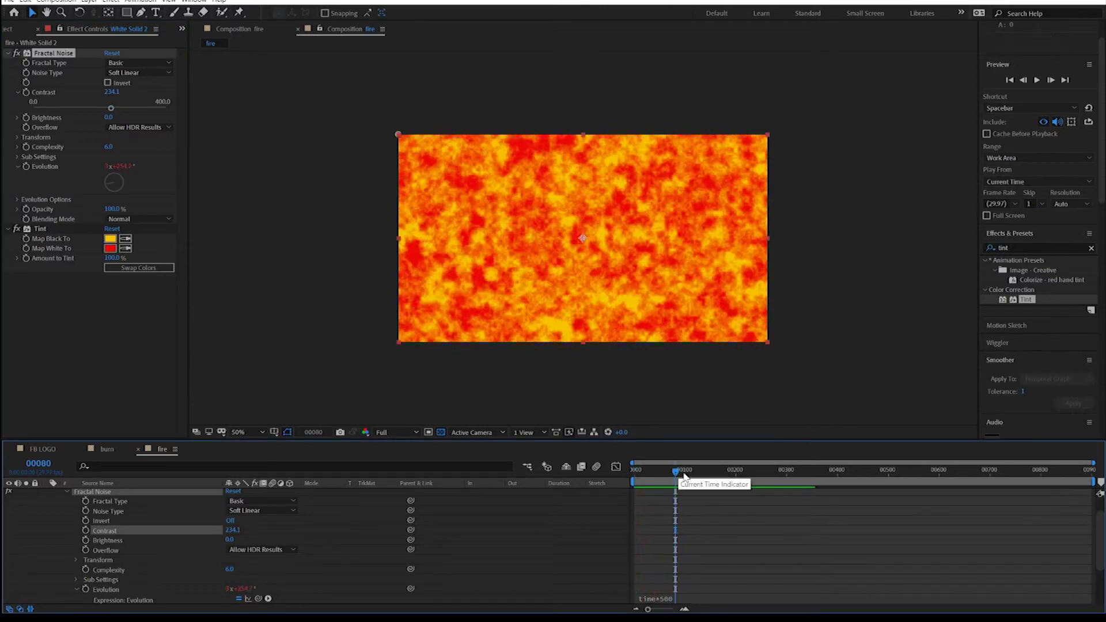
# Step: Add the burn composition to the FB LOGO composition as the layer directly above the Facebook logo
pyautogui.click(107, 450)
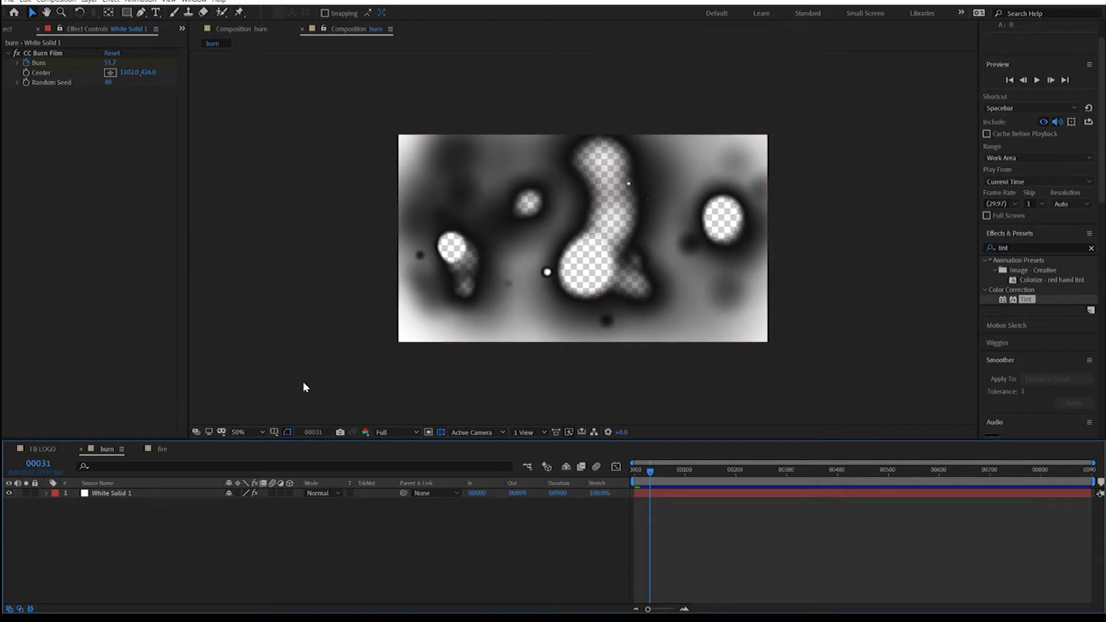
pyautogui.click(41, 449)
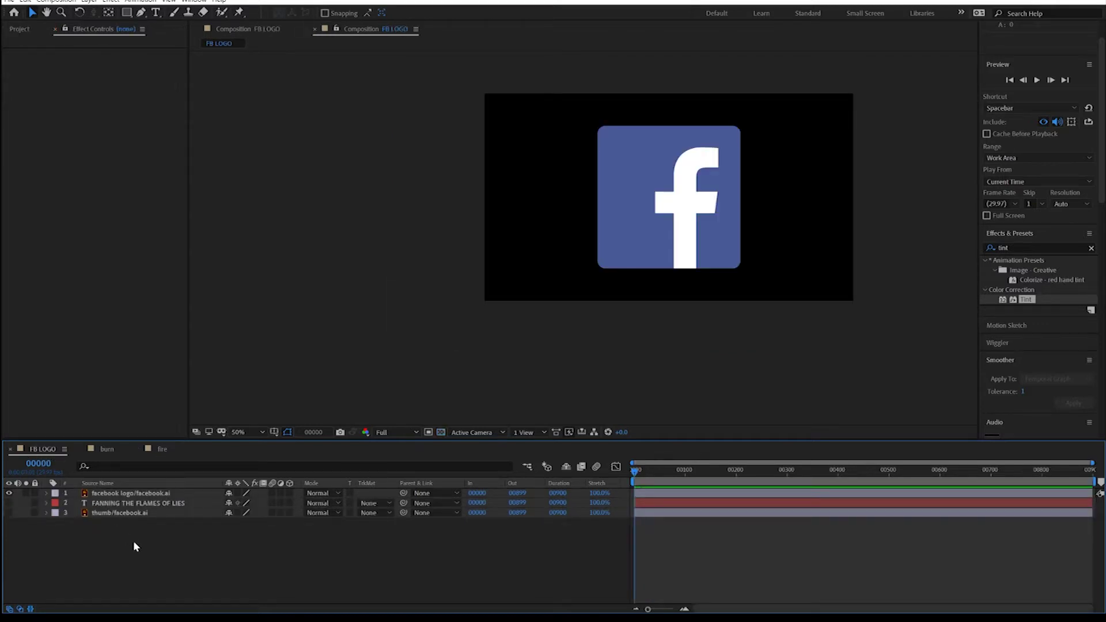
pyautogui.click(181, 29)
pyautogui.click(199, 40)
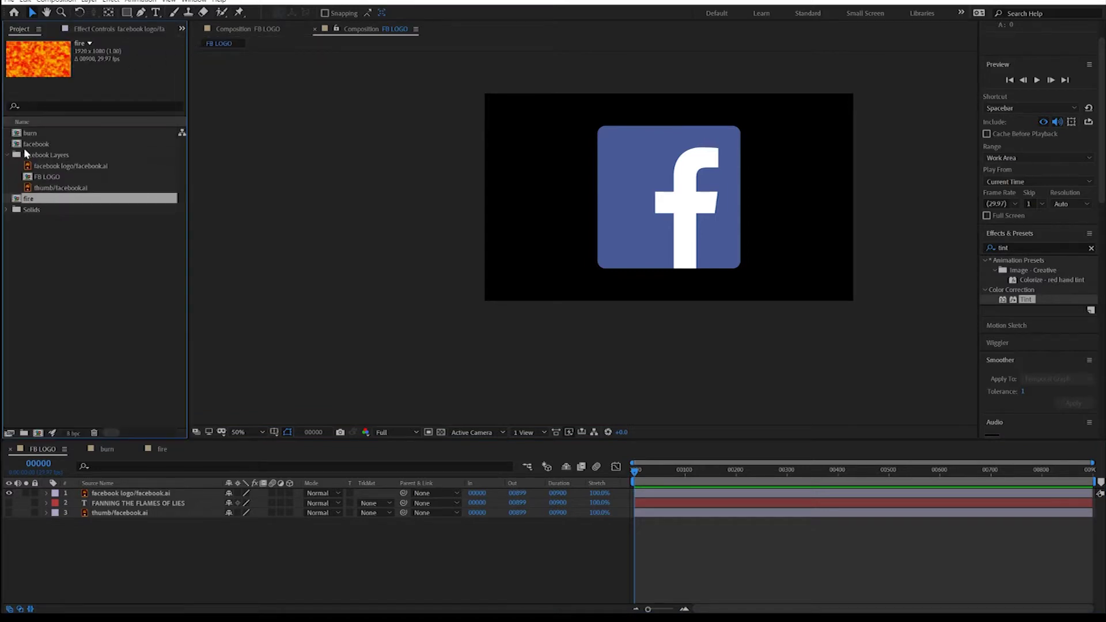
pyautogui.click(6, 155)
pyautogui.click(29, 133)
pyautogui.moveTo(29, 135)
pyautogui.mouseDown()
pyautogui.moveTo(63, 510)
pyautogui.moveTo(107, 508)
pyautogui.moveTo(96, 489)
pyautogui.mouseUp()
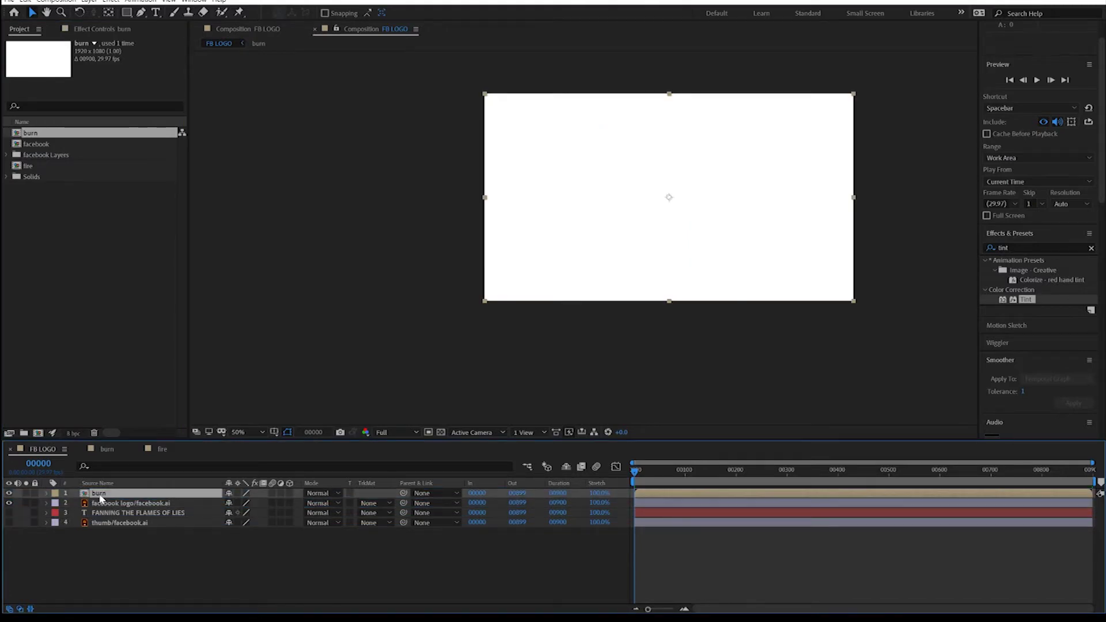
pyautogui.click(92, 494)
pyautogui.moveTo(639, 477)
pyautogui.mouseDown()
pyautogui.moveTo(691, 476)
pyautogui.moveTo(643, 476)
pyautogui.mouseUp()
pyautogui.moveTo(638, 478); pyautogui.dragTo(621, 481)
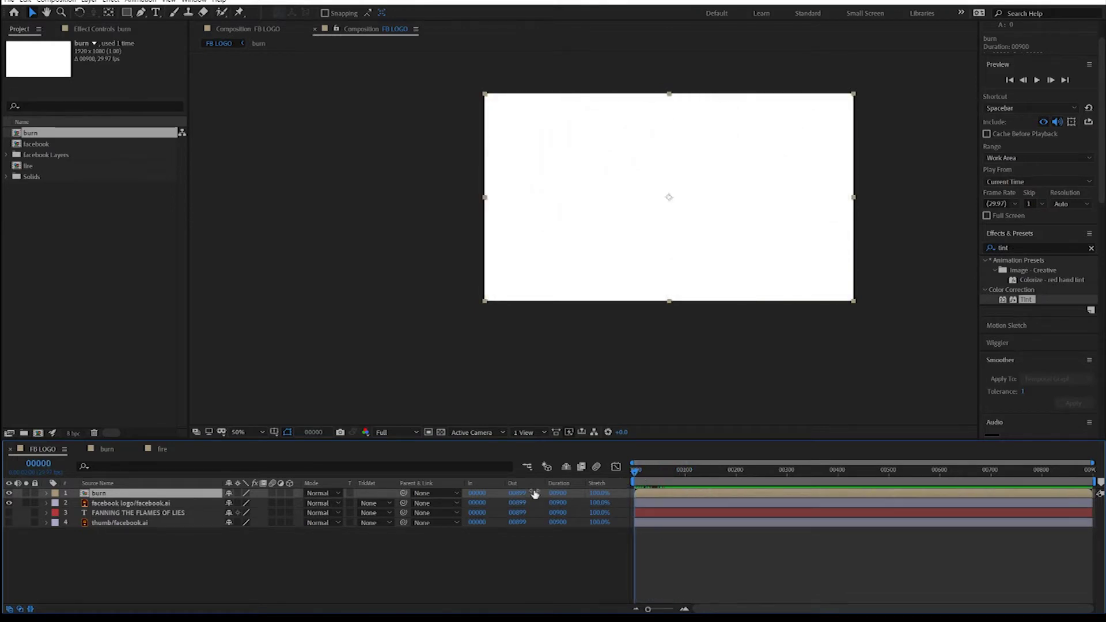
# Step: Show the track matte options and set the Facebook logo layer to Luma Matte "burn"
pyautogui.click(157, 503)
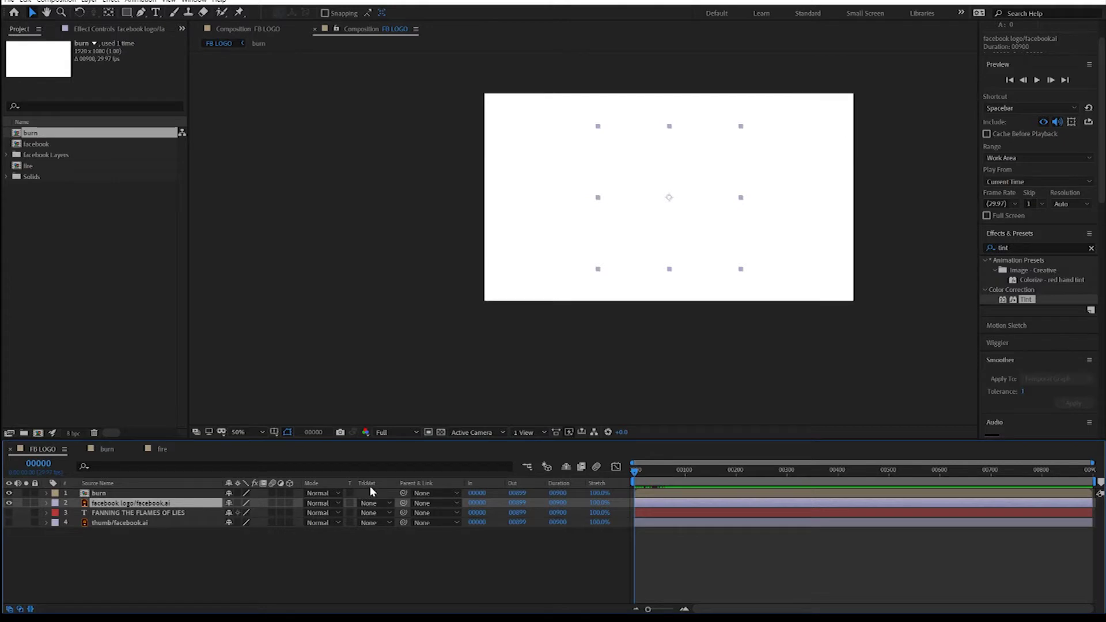
pyautogui.click(20, 609)
pyautogui.click(20, 609)
pyautogui.click(20, 609)
pyautogui.click(20, 609)
pyautogui.click(21, 609)
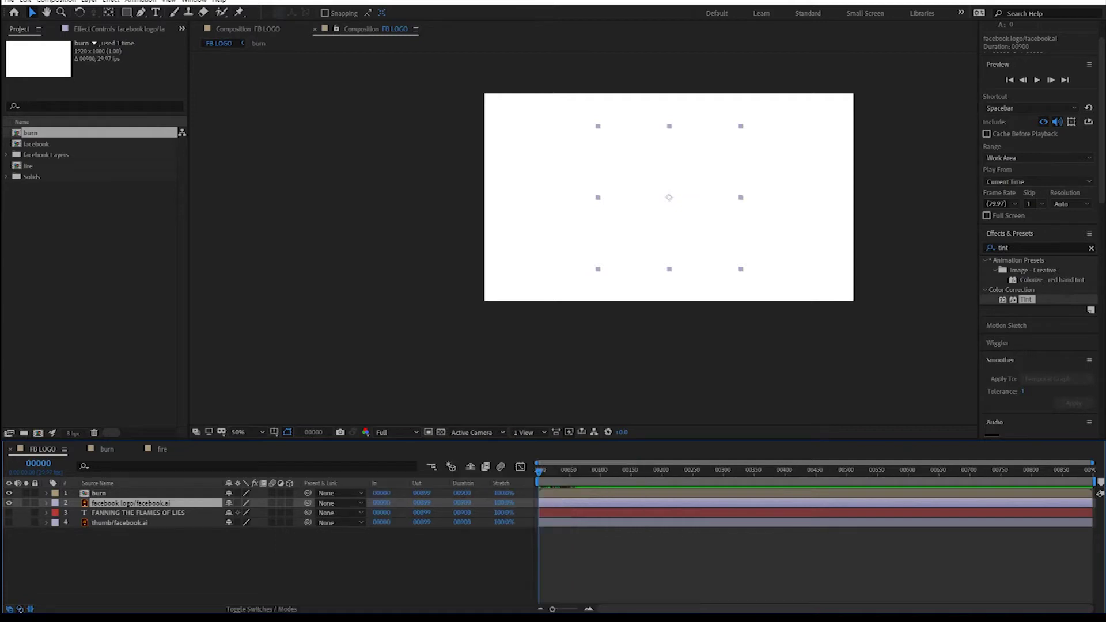
pyautogui.click(20, 609)
pyautogui.click(388, 506)
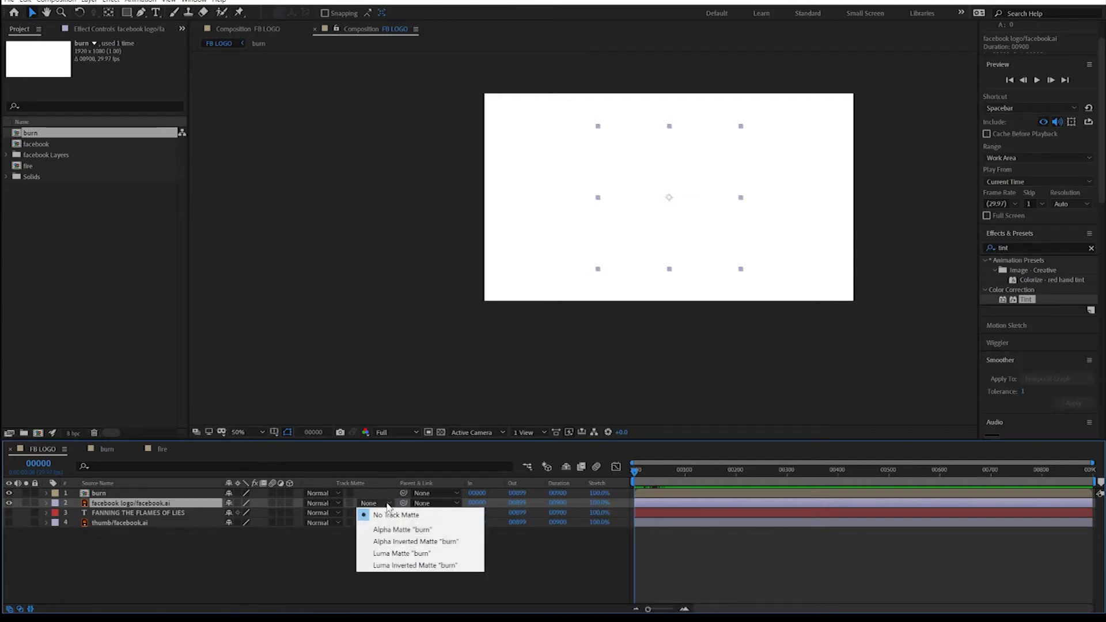
pyautogui.click(402, 553)
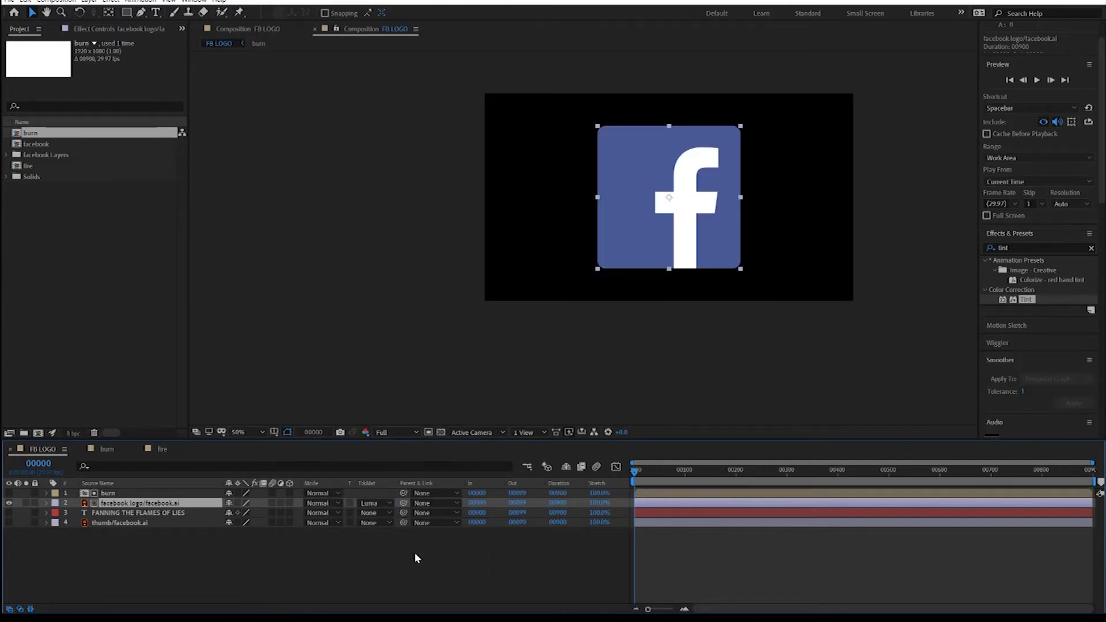
# Step: Preview the burn matte on the Facebook logo and return to the first frame
pyautogui.press('space')
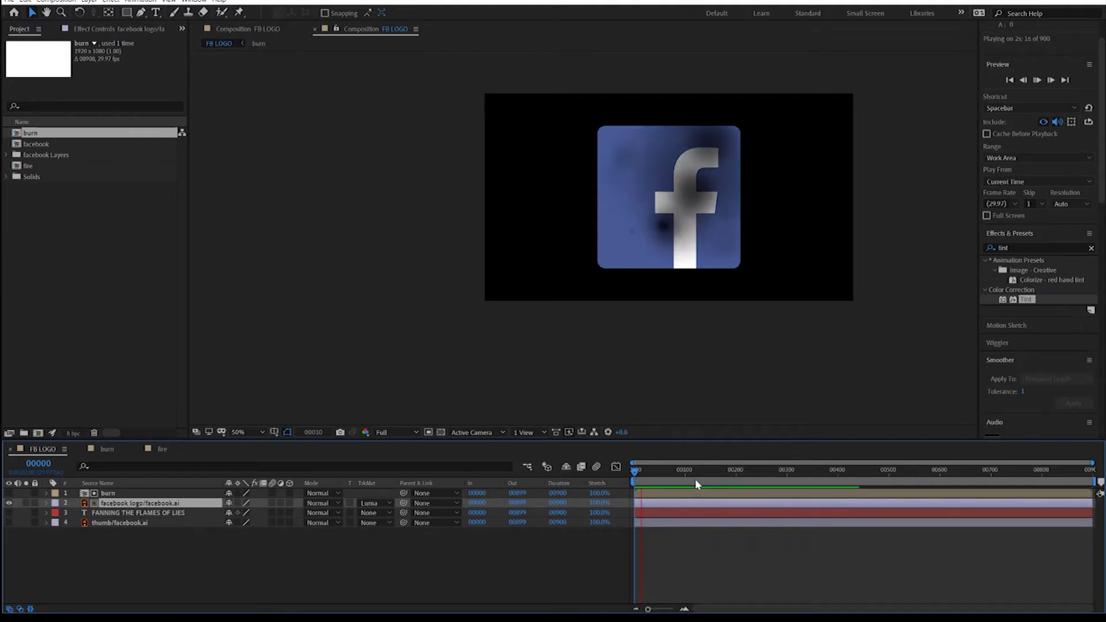
pyautogui.click(639, 480)
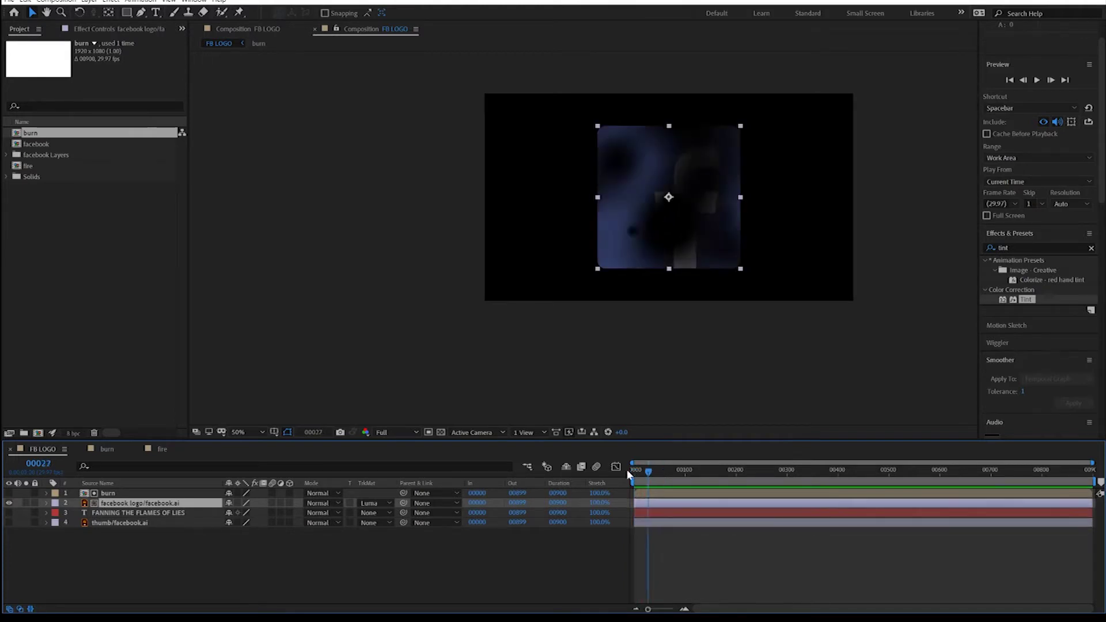
pyautogui.press('space')
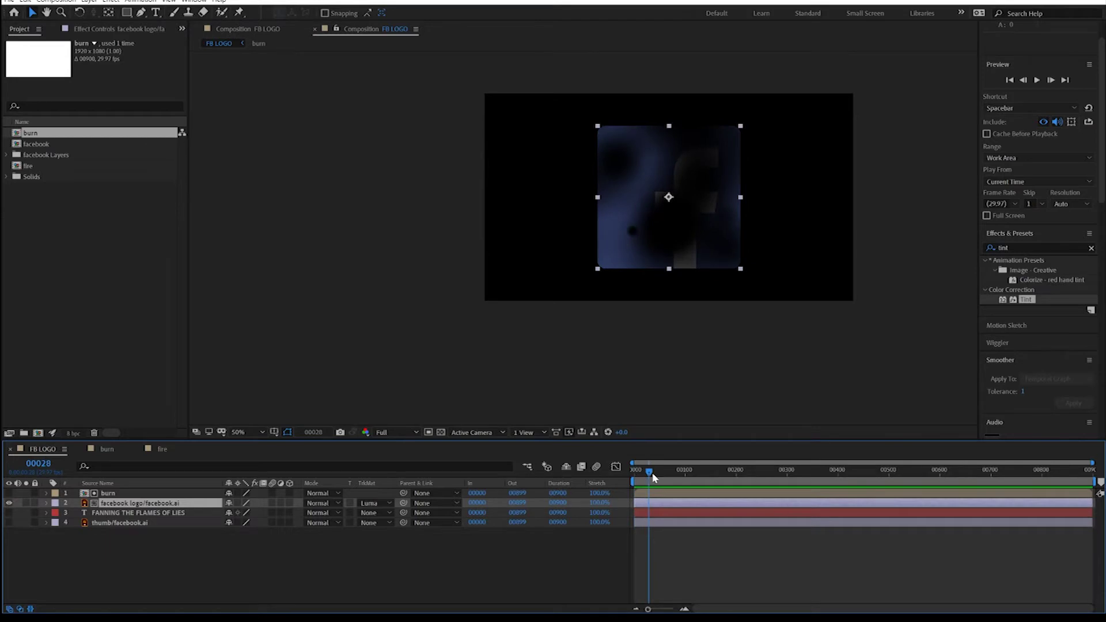
pyautogui.moveTo(650, 473); pyautogui.dragTo(589, 466)
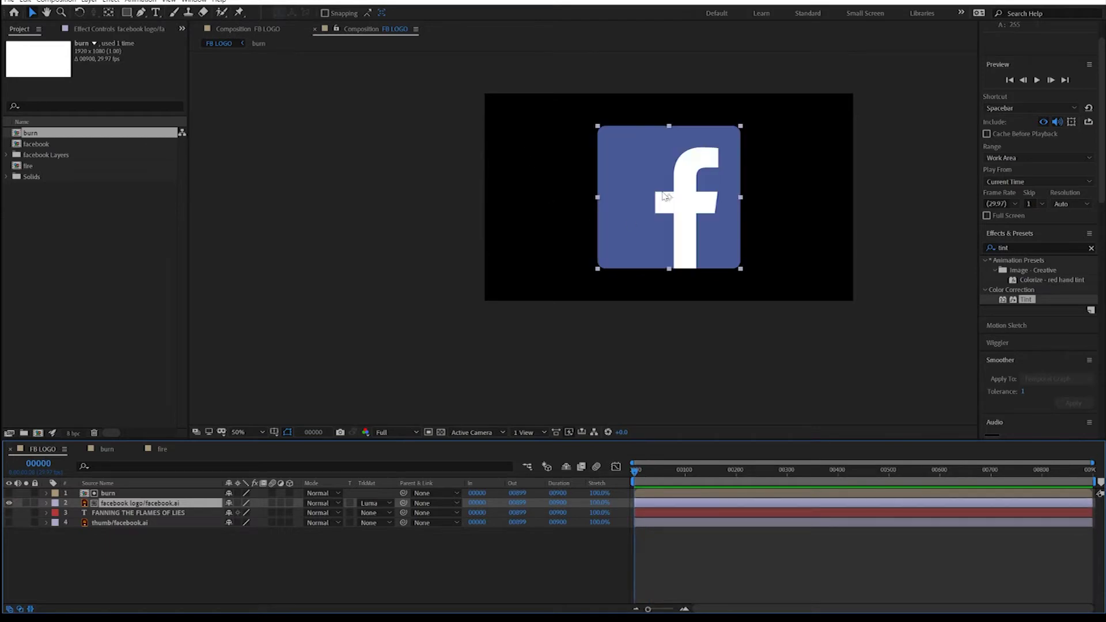
# Step: Turn on the transparency grid and preview the burning logo, stopping at frame 20 for a closer look at its burnt areas
pyautogui.click(440, 433)
pyautogui.click(640, 481)
pyautogui.press('space')
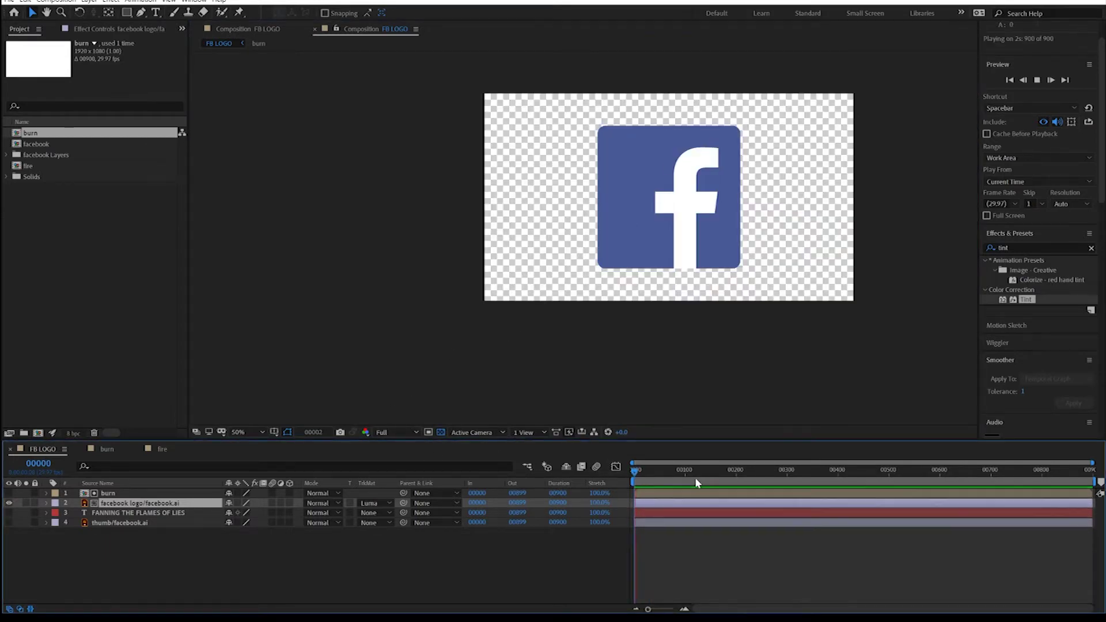
pyautogui.press('space')
pyautogui.moveTo(658, 471); pyautogui.dragTo(622, 471)
pyautogui.press('space')
pyautogui.press('space')
pyautogui.scroll(1, 688, 249)
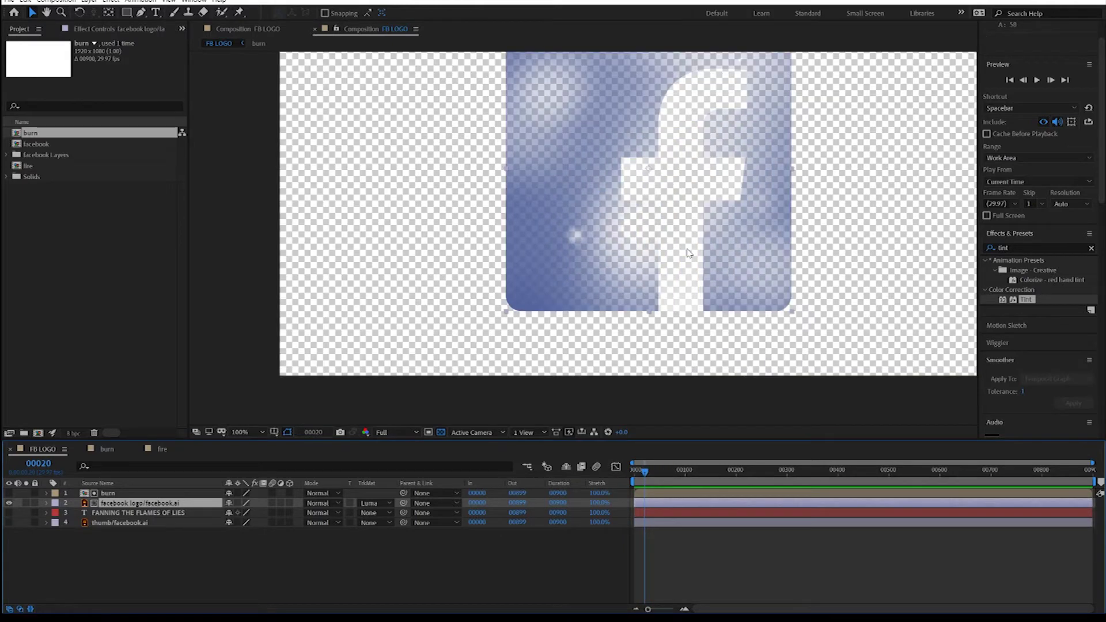
pyautogui.moveTo(684, 249); pyautogui.dragTo(615, 313)
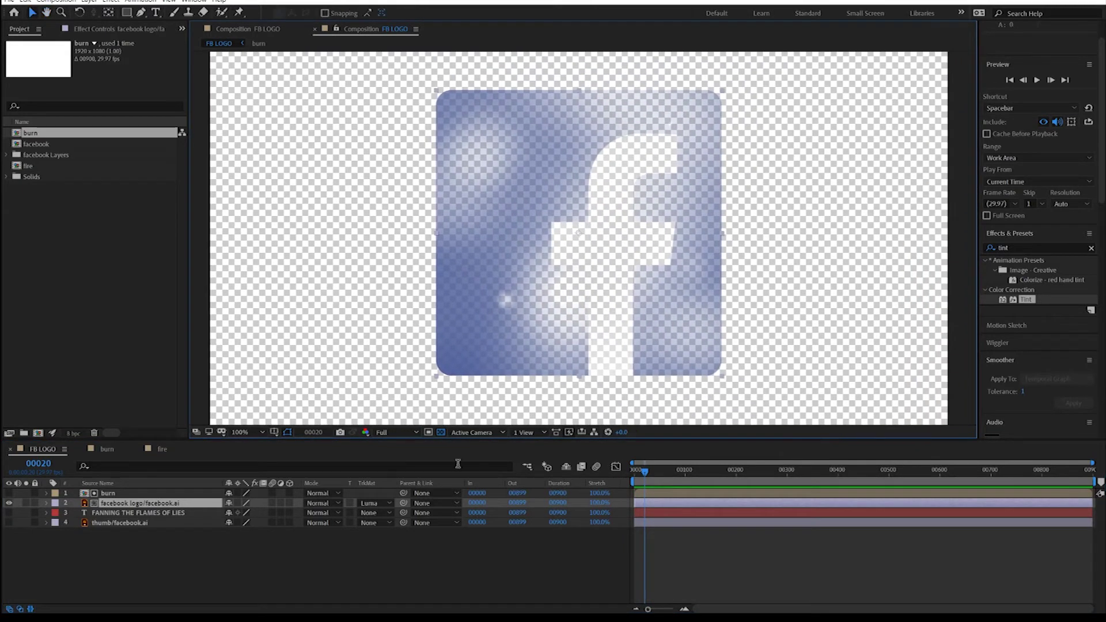
# Step: Search the effects for rough, apply Roughen Edges to the burn layer, and make that layer visible
pyautogui.click(276, 586)
pyautogui.click(110, 494)
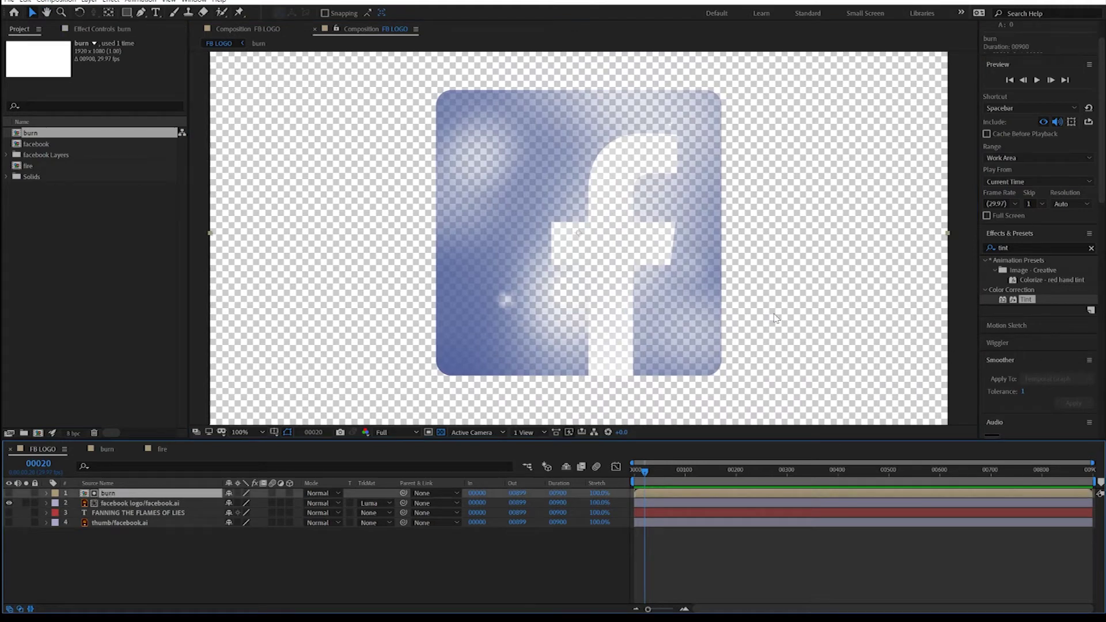
pyautogui.click(983, 245)
pyautogui.write('rough')
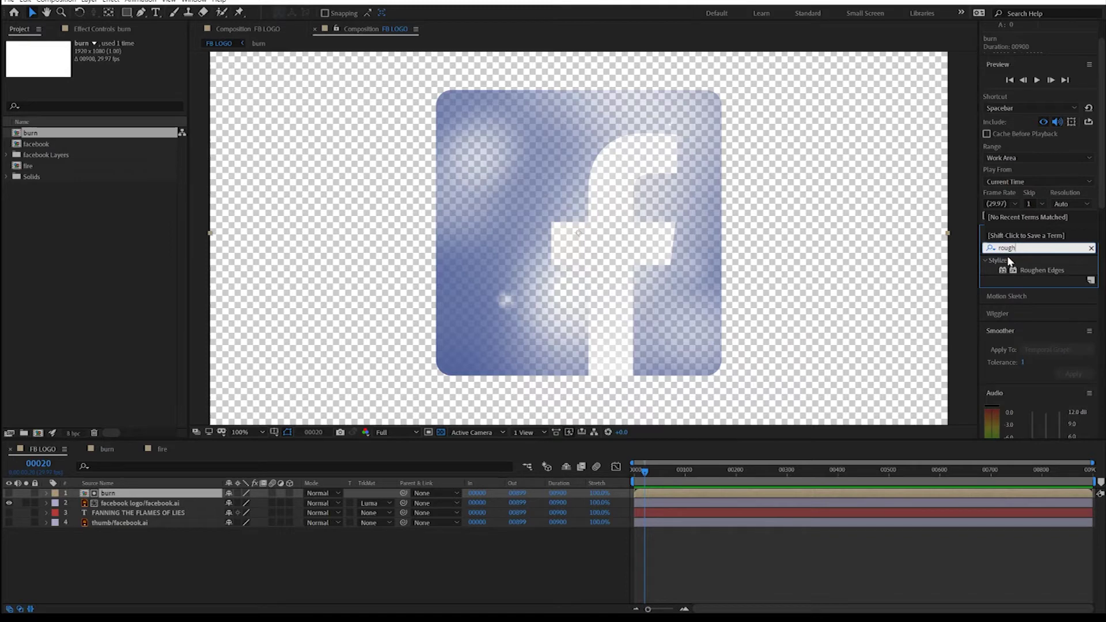
pyautogui.moveTo(1037, 270)
pyautogui.mouseDown()
pyautogui.moveTo(300, 460)
pyautogui.moveTo(113, 497)
pyautogui.mouseUp()
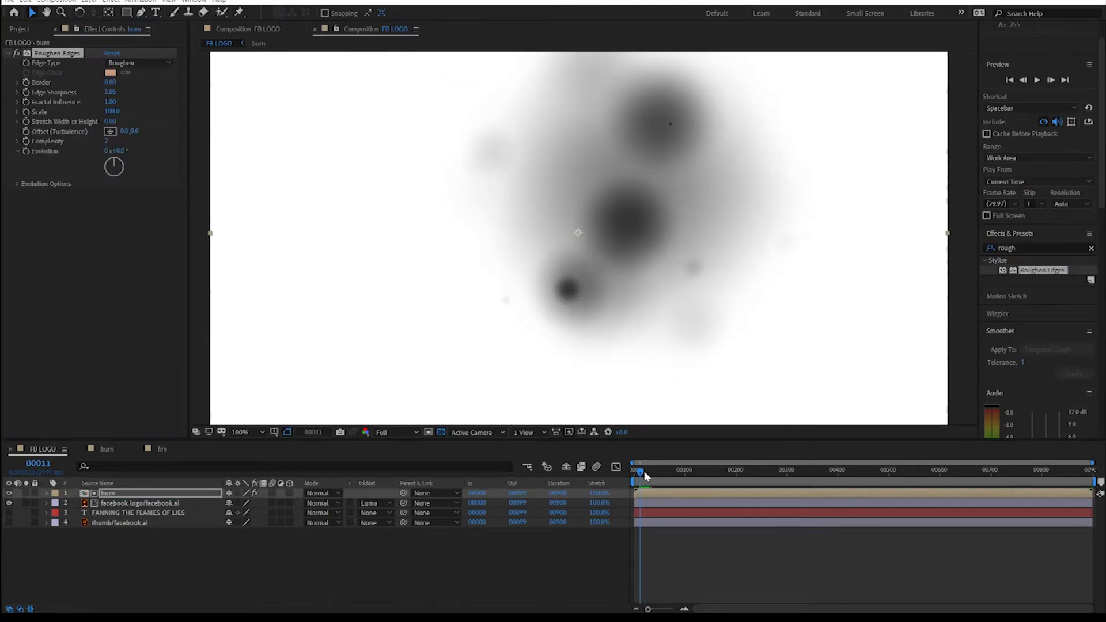
# Step: Go to frame 29 and compare the burn holes' edges with Roughen Edges off and on
pyautogui.moveTo(645, 473); pyautogui.dragTo(654, 473)
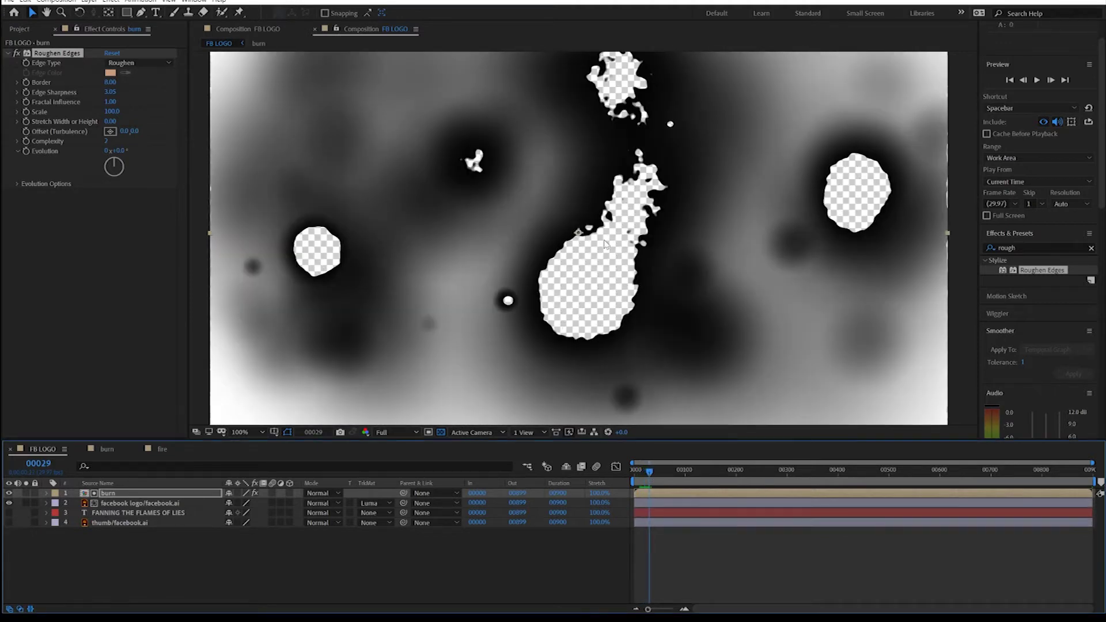
pyautogui.click(16, 53)
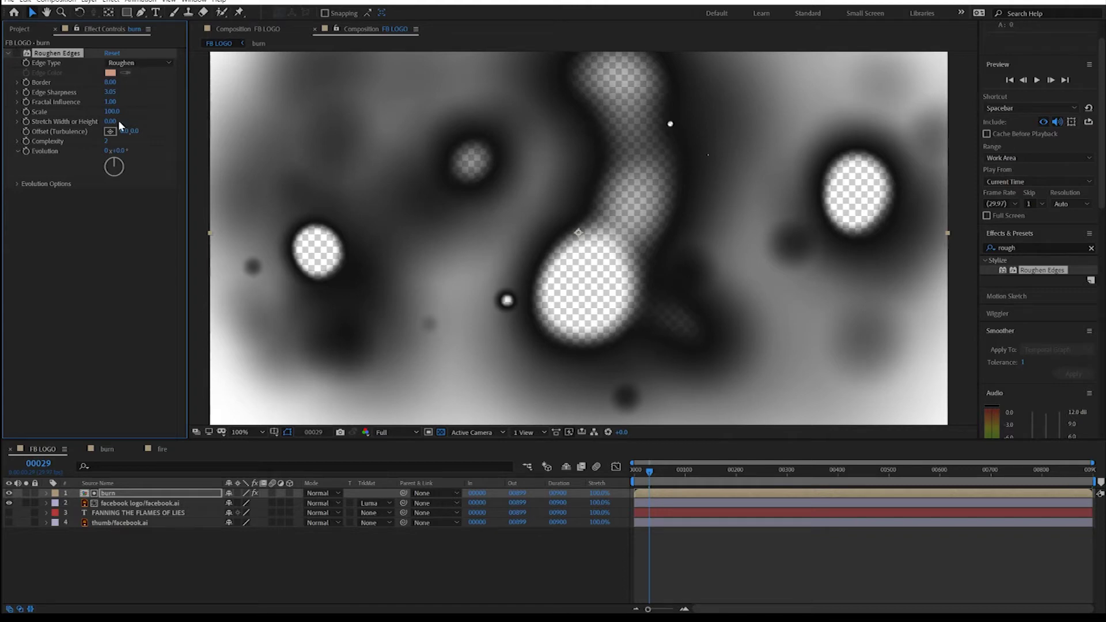
pyautogui.click(17, 53)
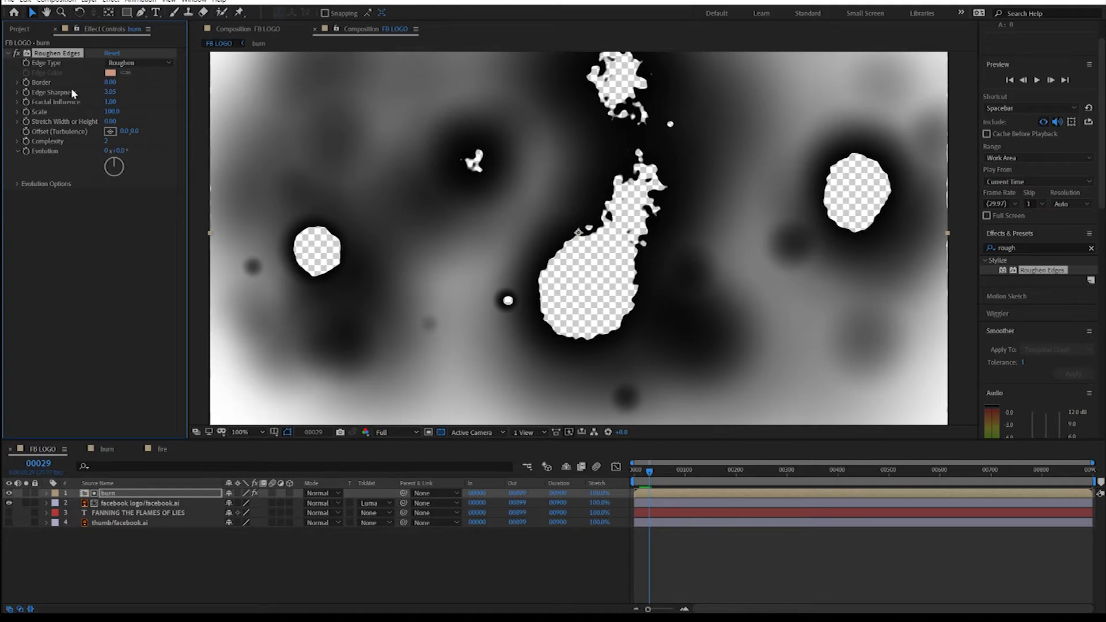
# Step: Set the burn layer's Roughen Edges to an Edge Sharpness of 5.70 and a Complexity of 10, checking the hole edges up close
pyautogui.moveTo(111, 97); pyautogui.dragTo(261, 107)
pyautogui.moveTo(107, 141); pyautogui.dragTo(115, 145)
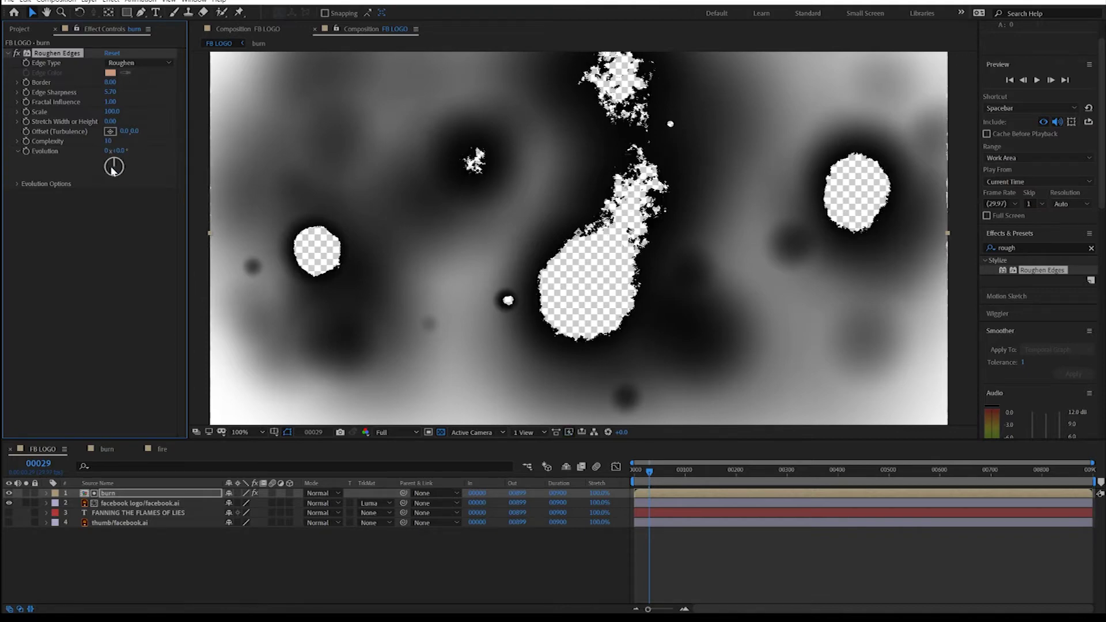
pyautogui.scroll(1, 611, 119)
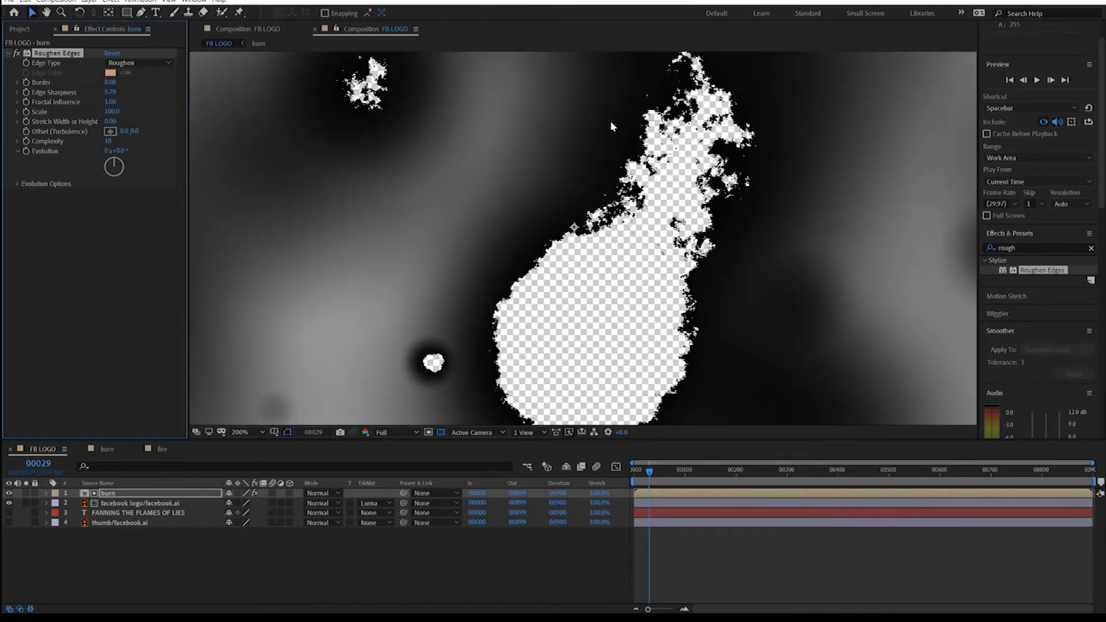
pyautogui.scroll(-1, 611, 121)
pyautogui.scroll(-2, 585, 178)
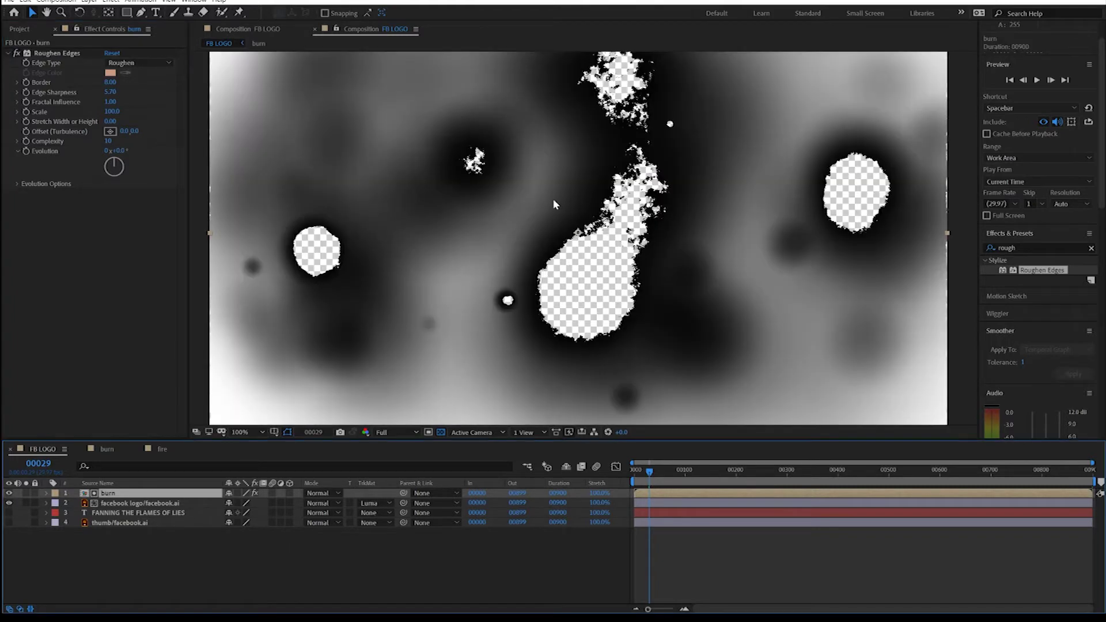
pyautogui.scroll(-2, 516, 351)
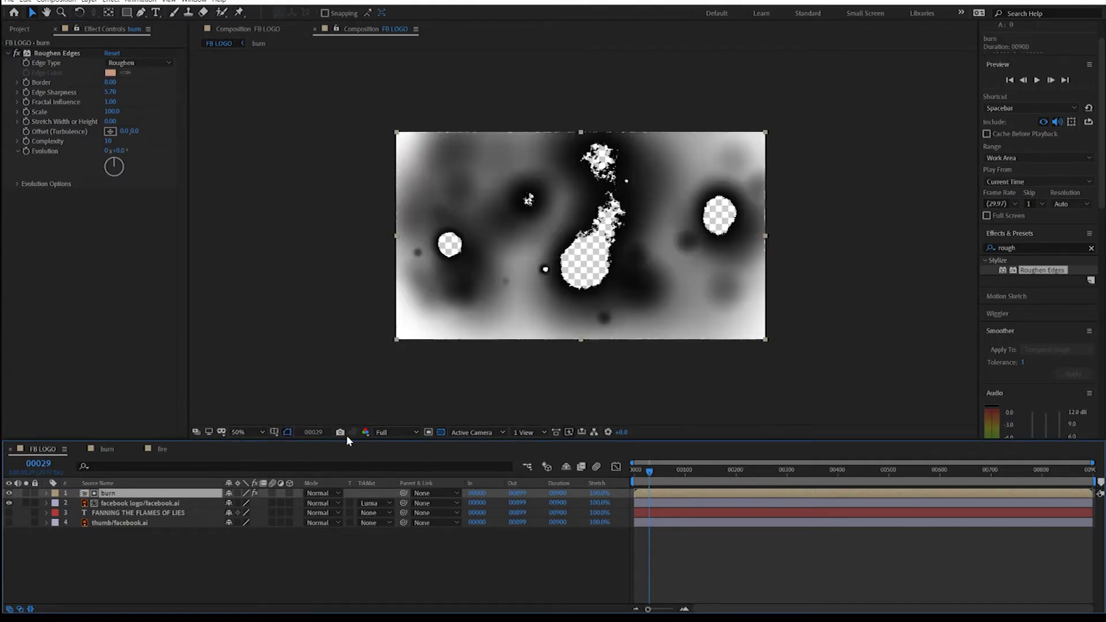
# Step: Apply the Curves effect to the burn layer and steepen its RGB curve sharply near the black point
pyautogui.click(8, 493)
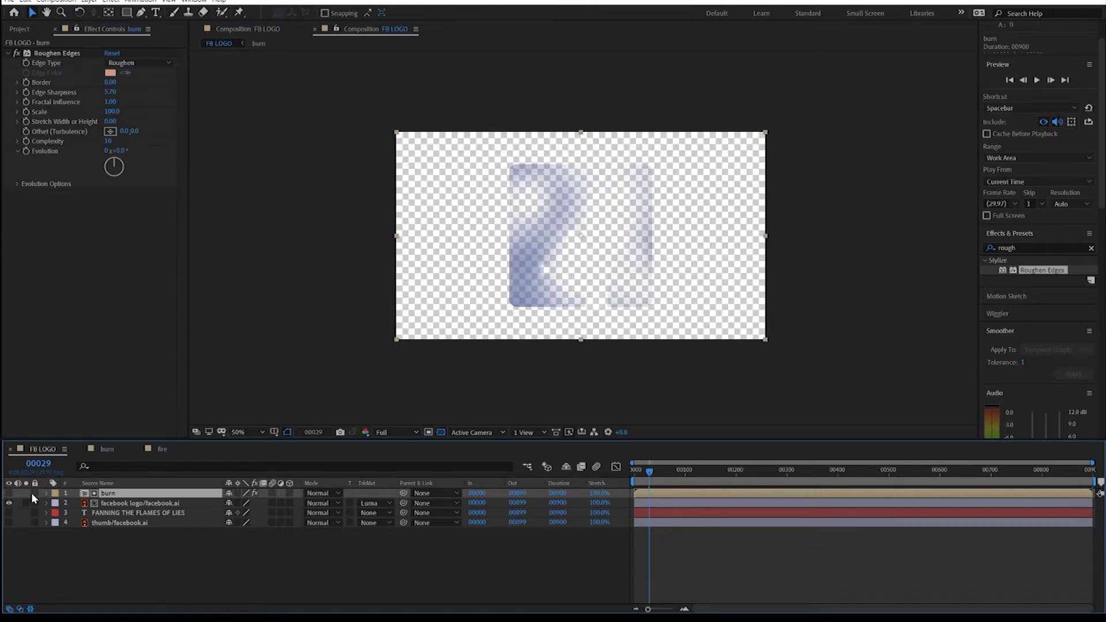
pyautogui.click(9, 494)
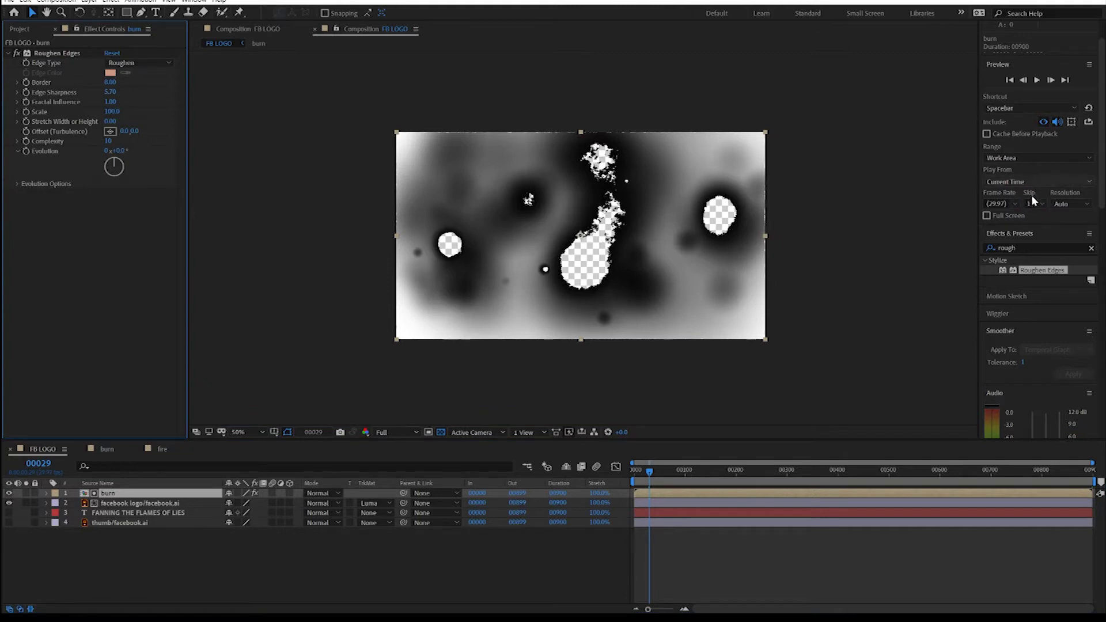
pyautogui.click(1028, 248)
pyautogui.write('curve')
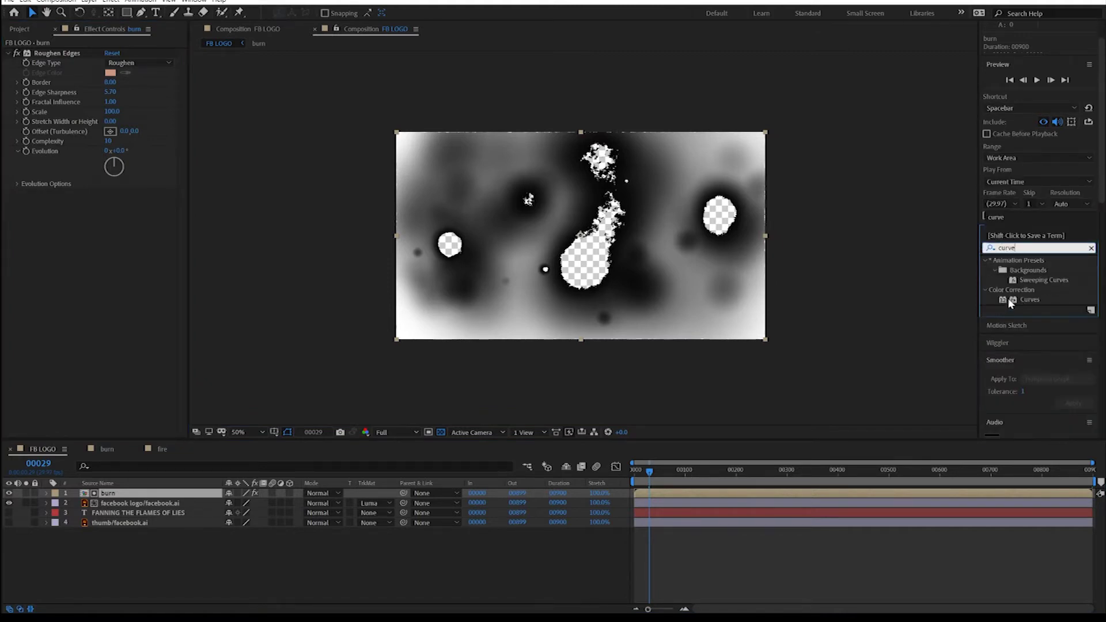
pyautogui.moveTo(1010, 303)
pyautogui.mouseDown()
pyautogui.moveTo(697, 344)
pyautogui.moveTo(346, 449)
pyautogui.moveTo(88, 496)
pyautogui.mouseUp()
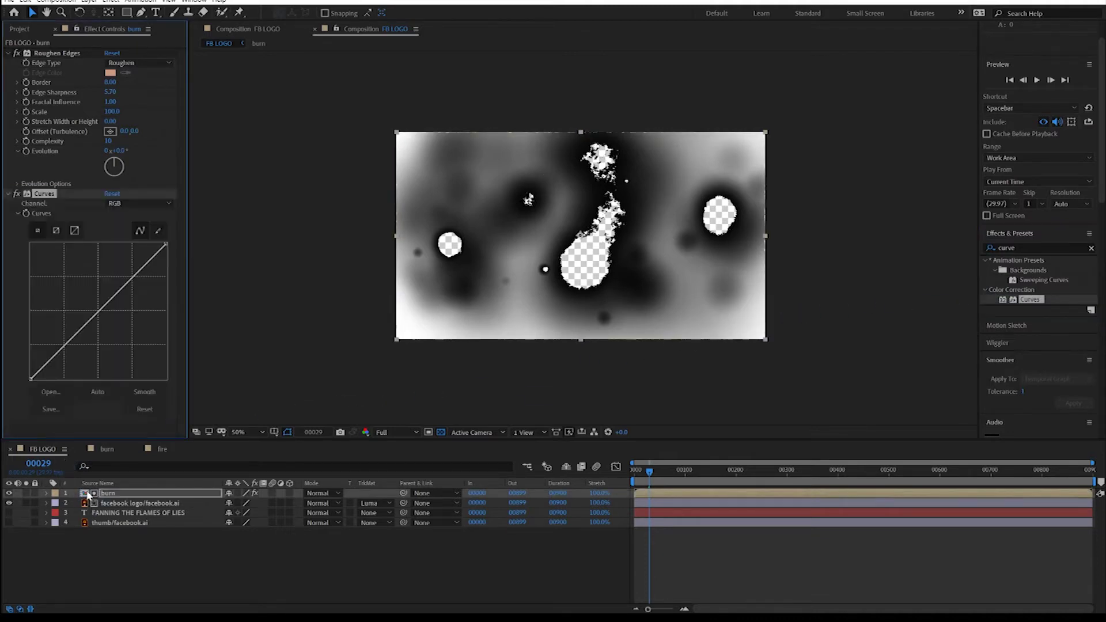
pyautogui.moveTo(94, 314)
pyautogui.mouseDown()
pyautogui.moveTo(60, 275)
pyautogui.moveTo(37, 216)
pyautogui.moveTo(42, 229)
pyautogui.mouseUp()
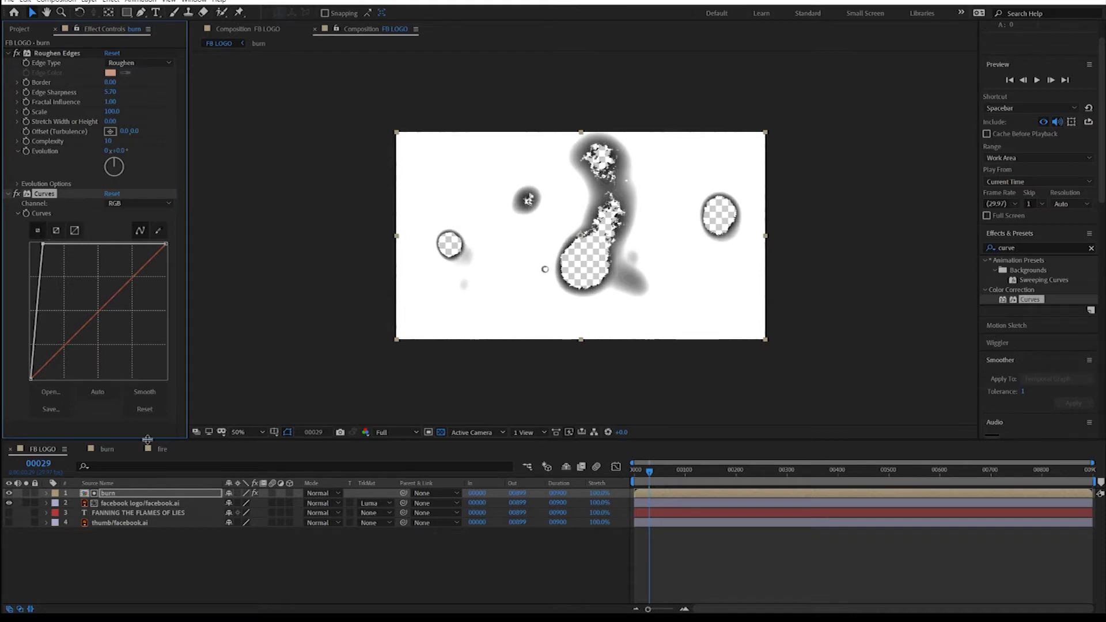
# Step: Hide the burn layer, turn off the transparency grid, and preview the burning logo from the start, stopping at frame 27
pyautogui.click(8, 493)
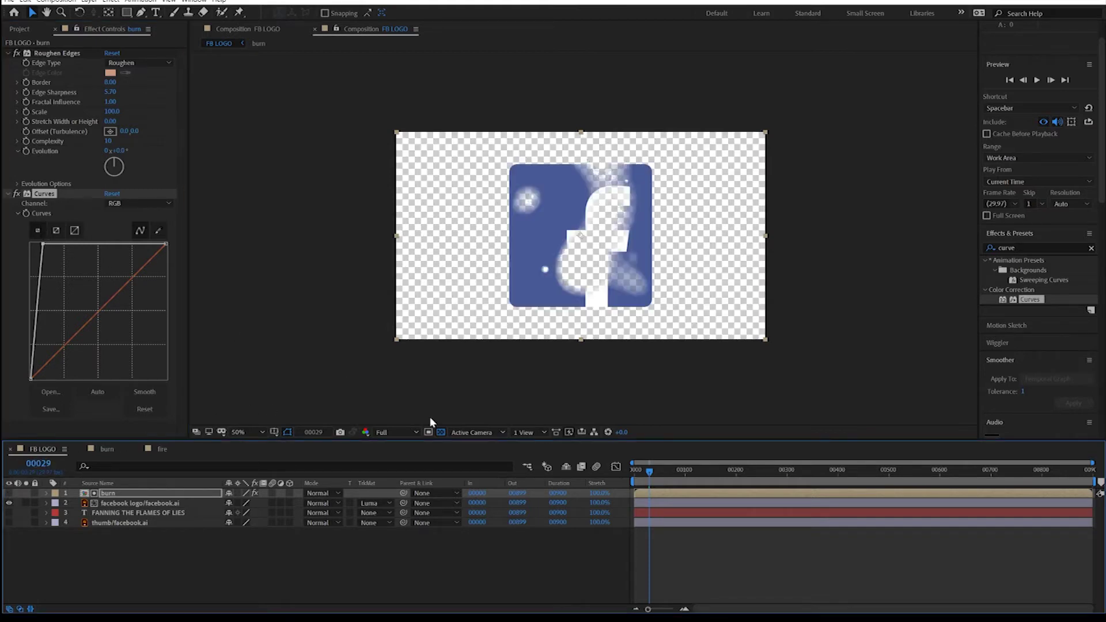
pyautogui.moveTo(652, 474); pyautogui.dragTo(653, 474)
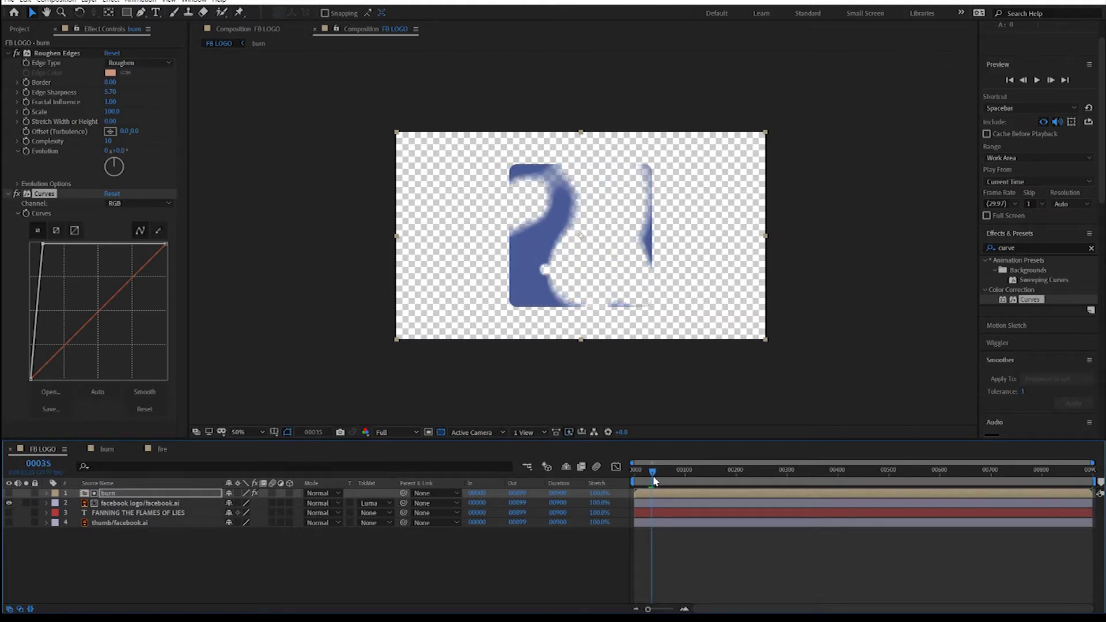
pyautogui.click(440, 432)
pyautogui.press('.')
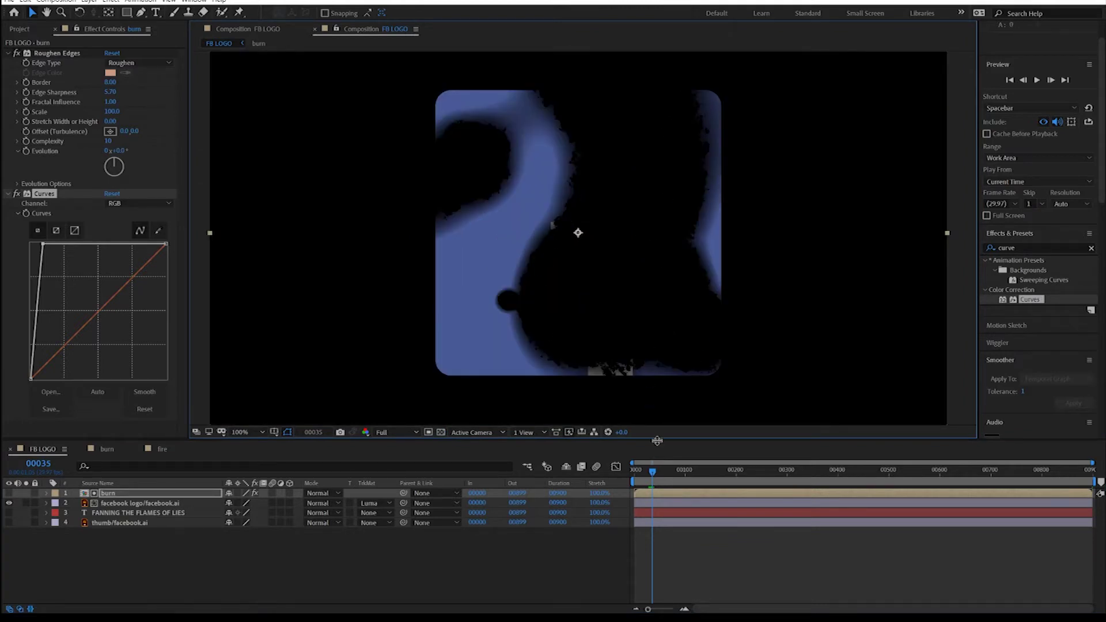
pyautogui.moveTo(654, 473); pyautogui.dragTo(636, 480)
pyautogui.press('space')
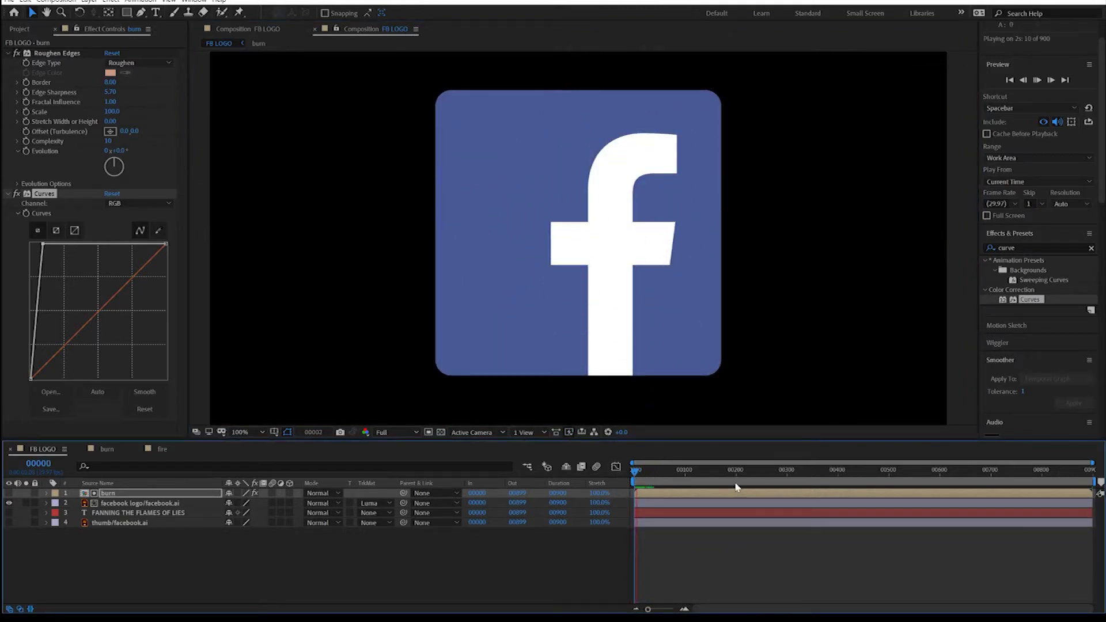
pyautogui.click(664, 473)
pyautogui.moveTo(664, 472)
pyautogui.mouseDown()
pyautogui.moveTo(633, 472)
pyautogui.moveTo(655, 478)
pyautogui.mouseUp()
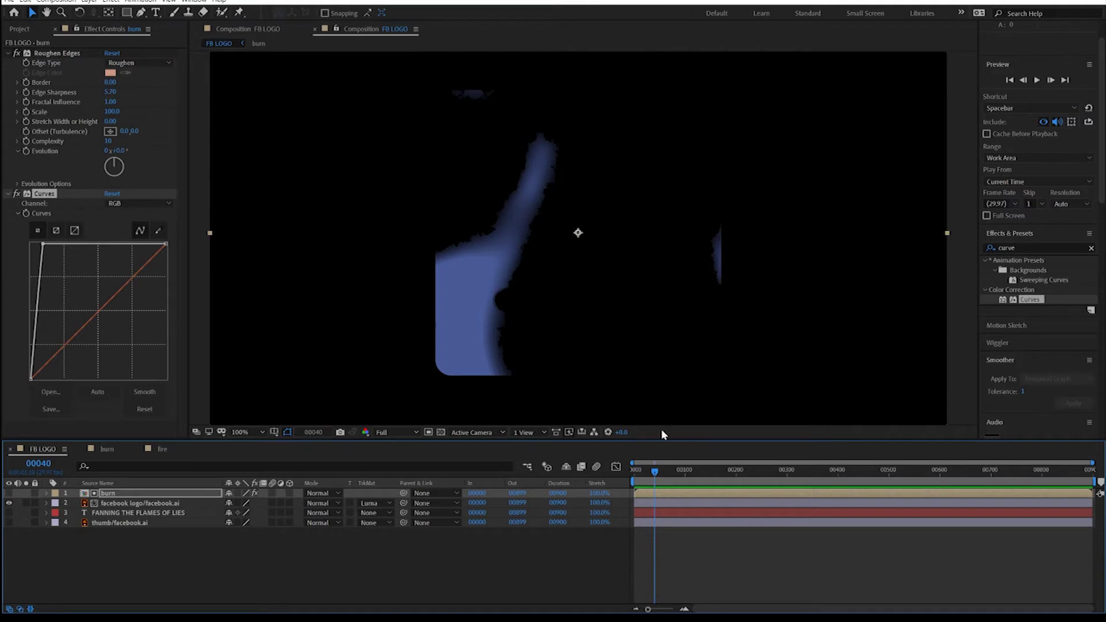
pyautogui.moveTo(659, 474)
pyautogui.mouseDown()
pyautogui.moveTo(637, 472)
pyautogui.moveTo(648, 471)
pyautogui.mouseUp()
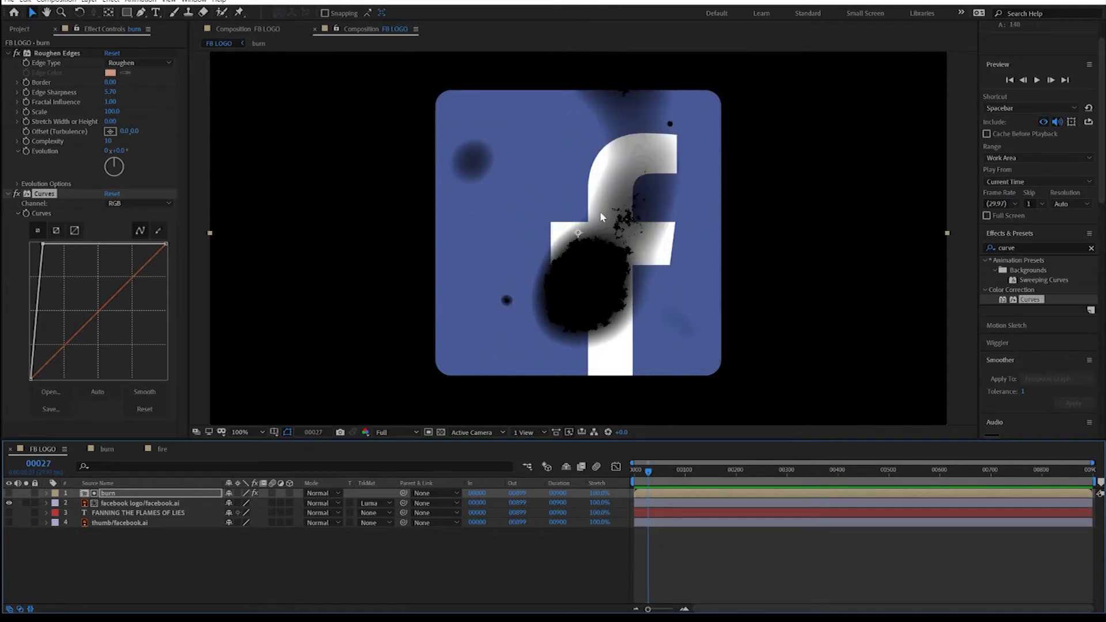
# Step: Duplicate the burn layer and make the copy visible
pyautogui.click(85, 494)
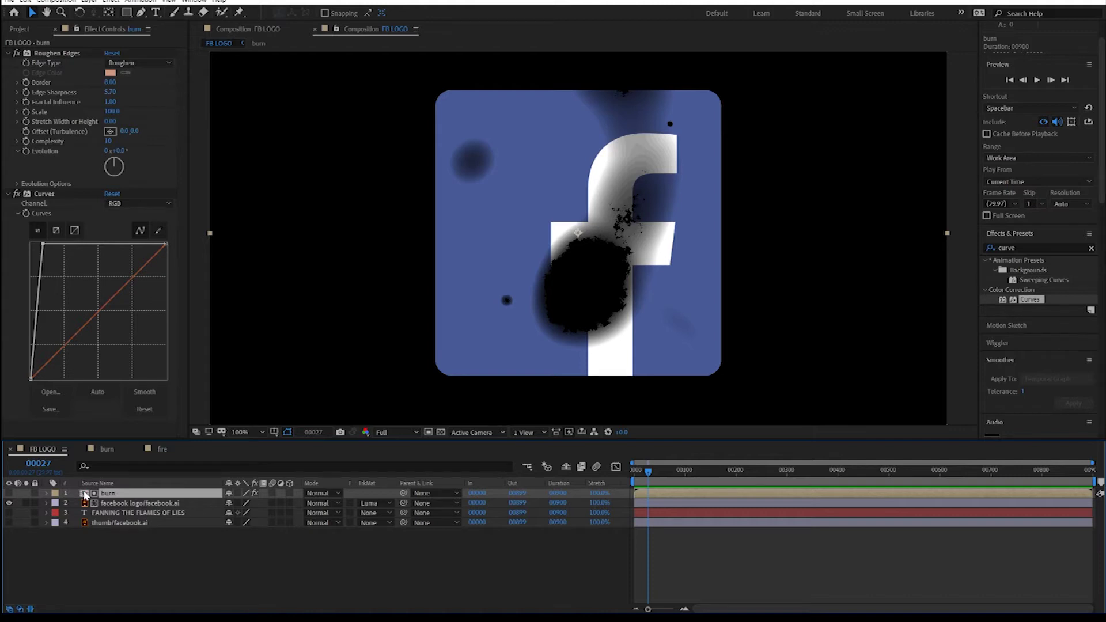
pyautogui.hotkey('ctrl', 'd')
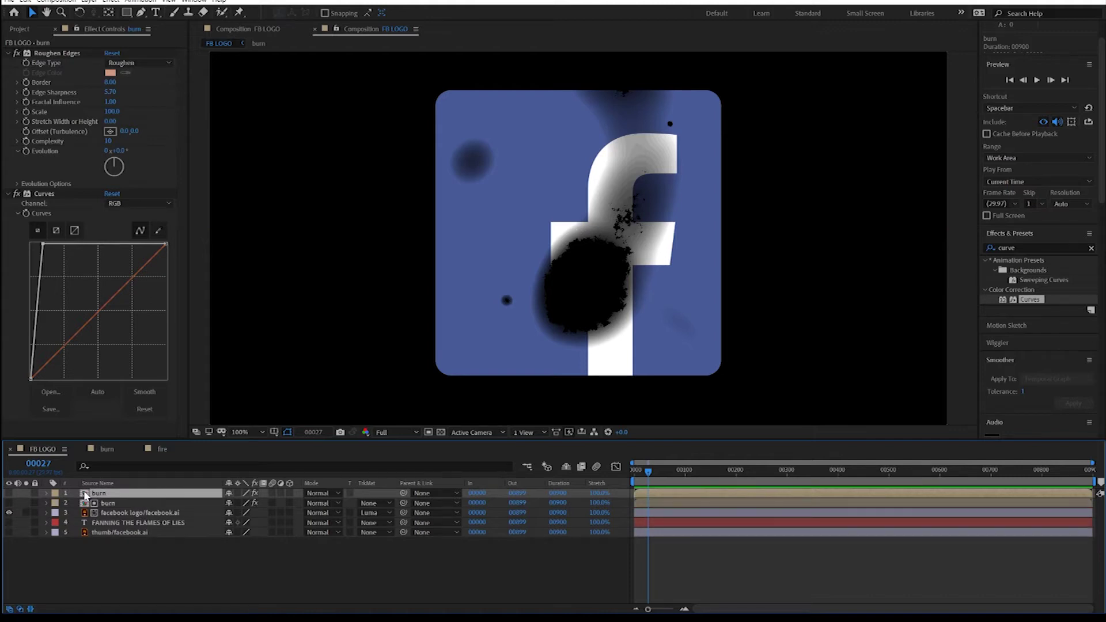
pyautogui.click(9, 494)
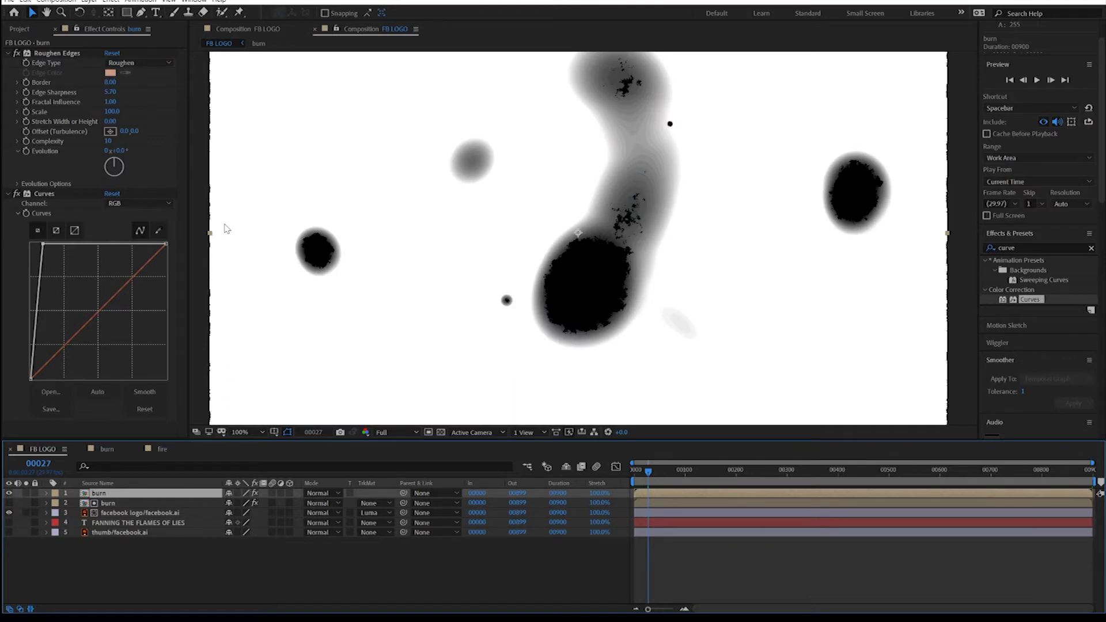
# Step: Add the fire composition directly below the burn copy and set its track matte to Luma Matte "burn"
pyautogui.click(19, 29)
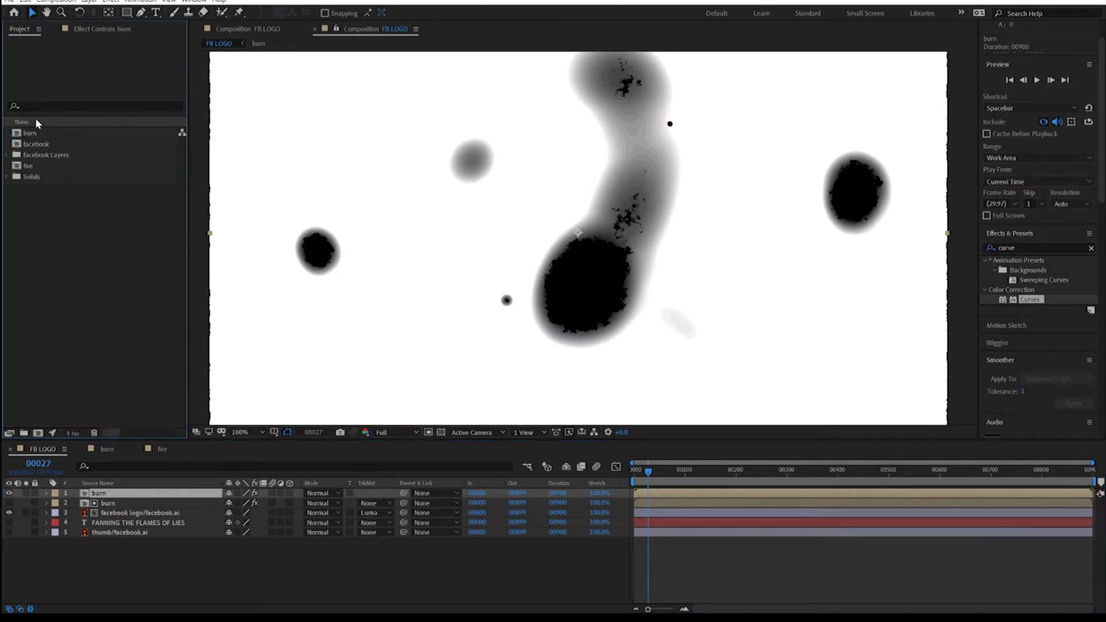
pyautogui.moveTo(29, 167); pyautogui.dragTo(47, 499)
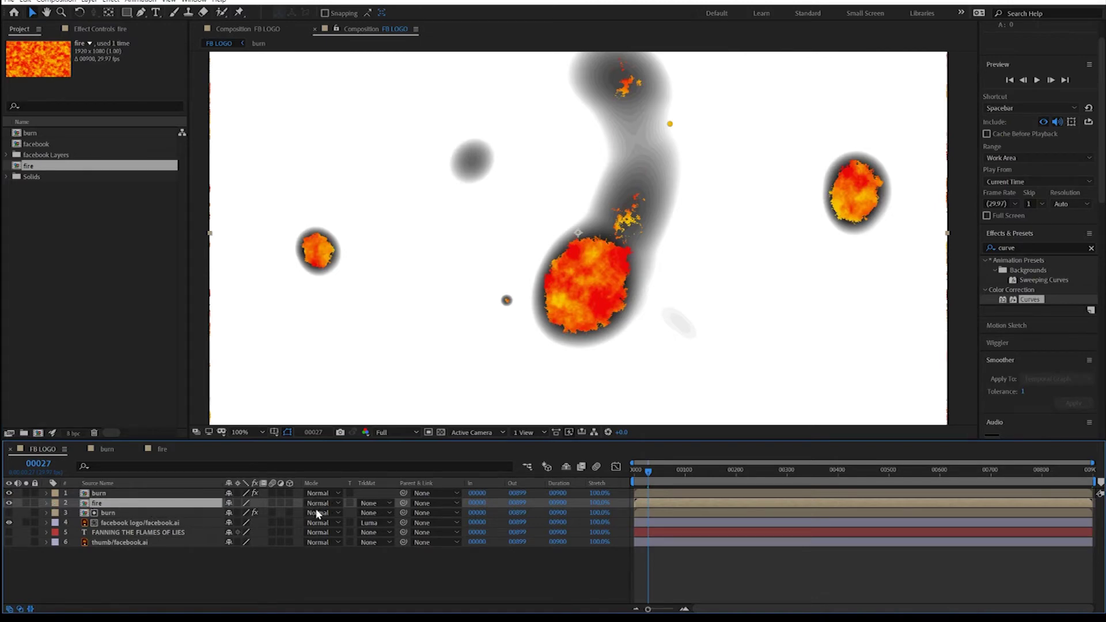
pyautogui.click(386, 502)
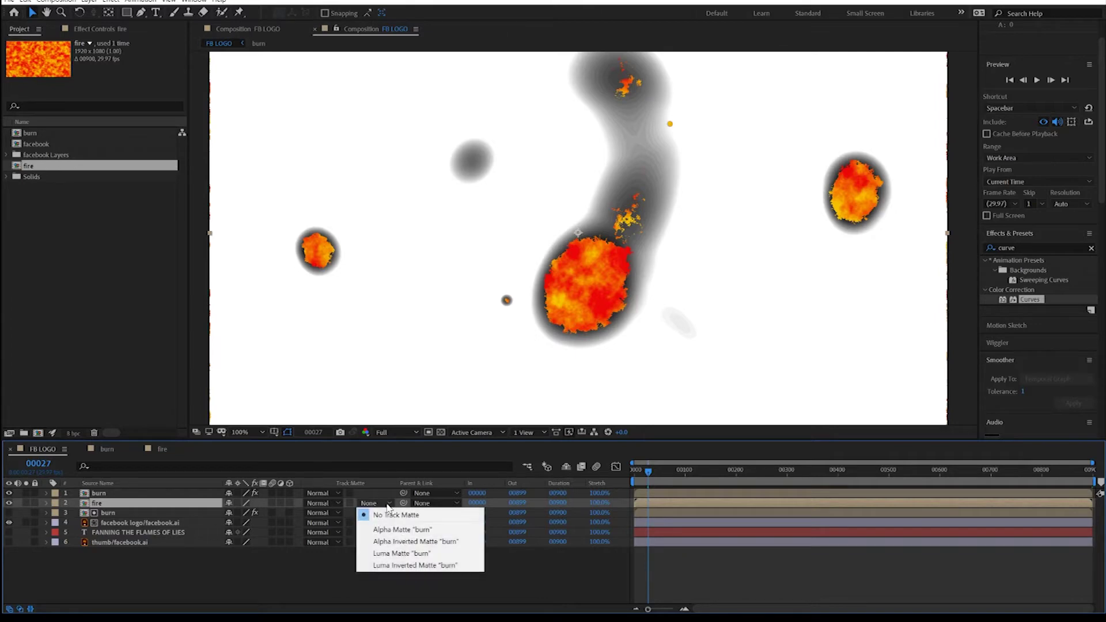
pyautogui.click(402, 554)
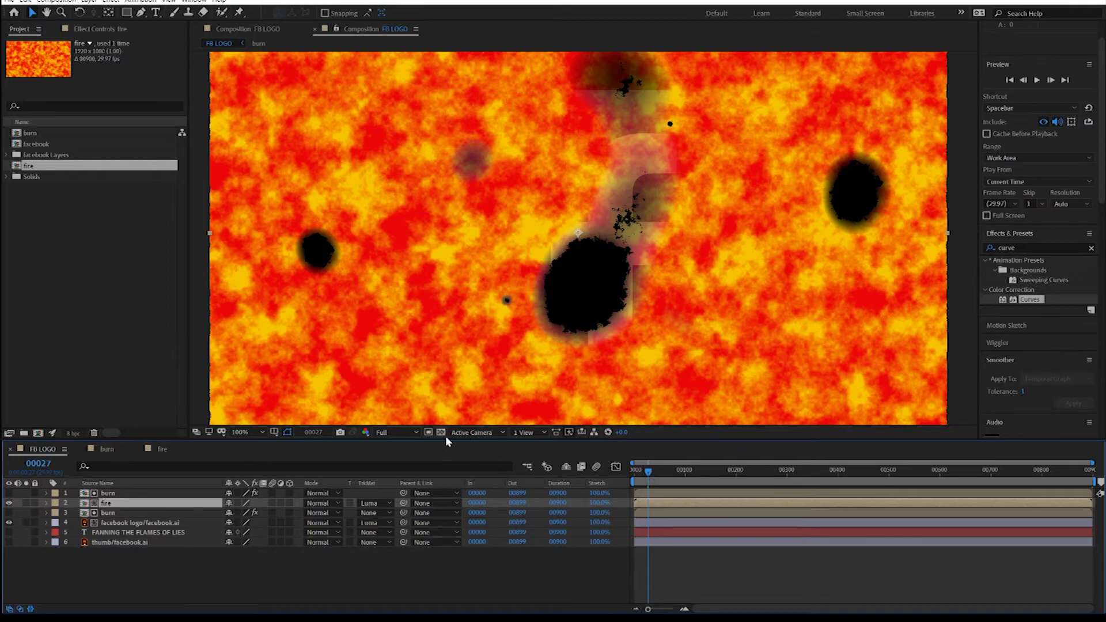
# Step: Move the Facebook logo layer together with its burn matte above the fire pair, and check the burn around frame 33
pyautogui.moveTo(651, 475); pyautogui.dragTo(649, 478)
pyautogui.click(86, 513)
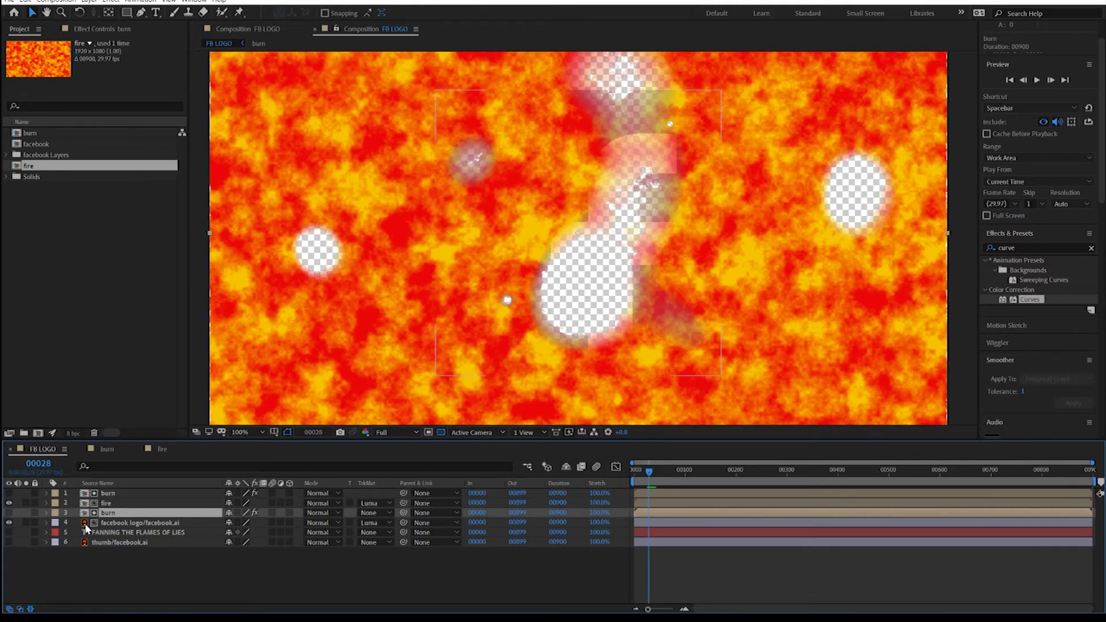
pyautogui.keyDown('ctrl'); pyautogui.click(87, 524); pyautogui.keyUp('ctrl')
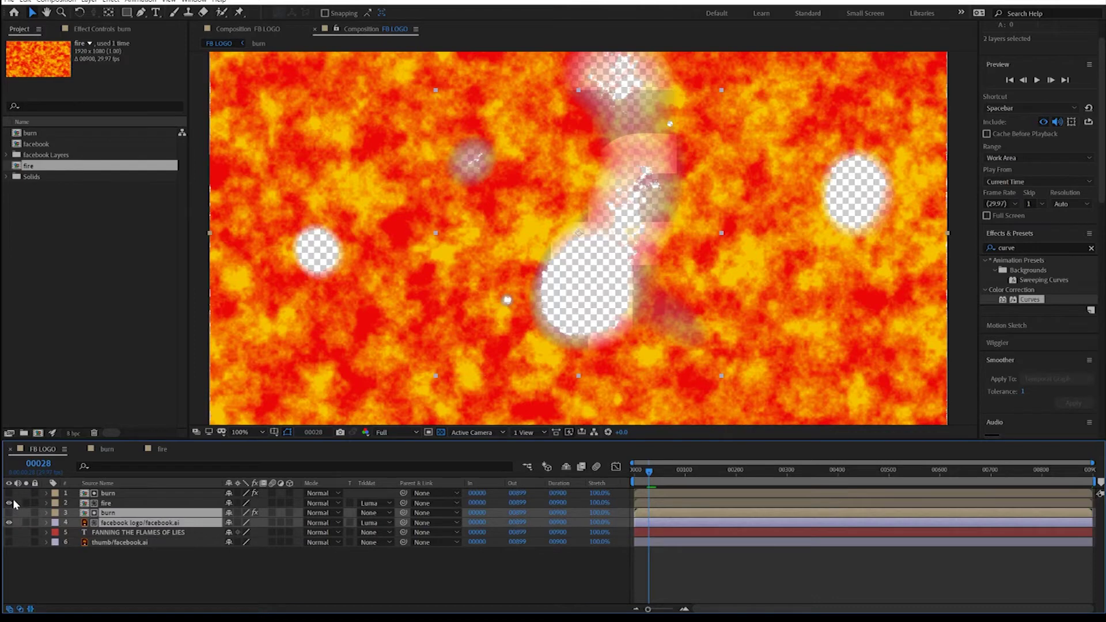
pyautogui.moveTo(84, 517); pyautogui.dragTo(90, 496)
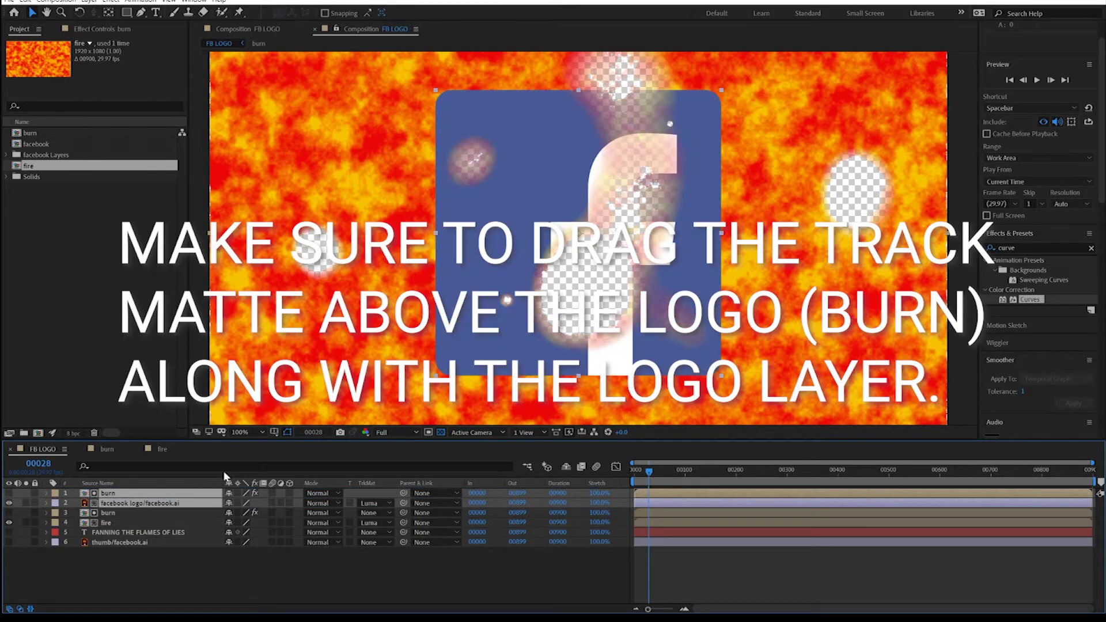
pyautogui.scroll(-2, 536, 277)
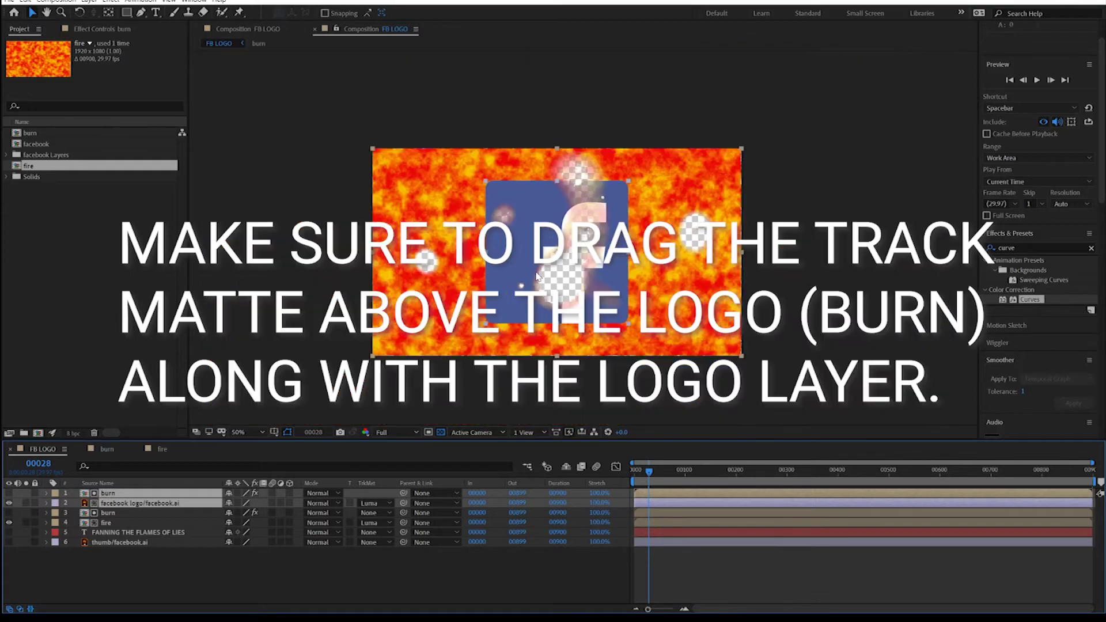
pyautogui.scroll(1, 536, 277)
pyautogui.scroll(-1, 536, 277)
pyautogui.scroll(1, 536, 277)
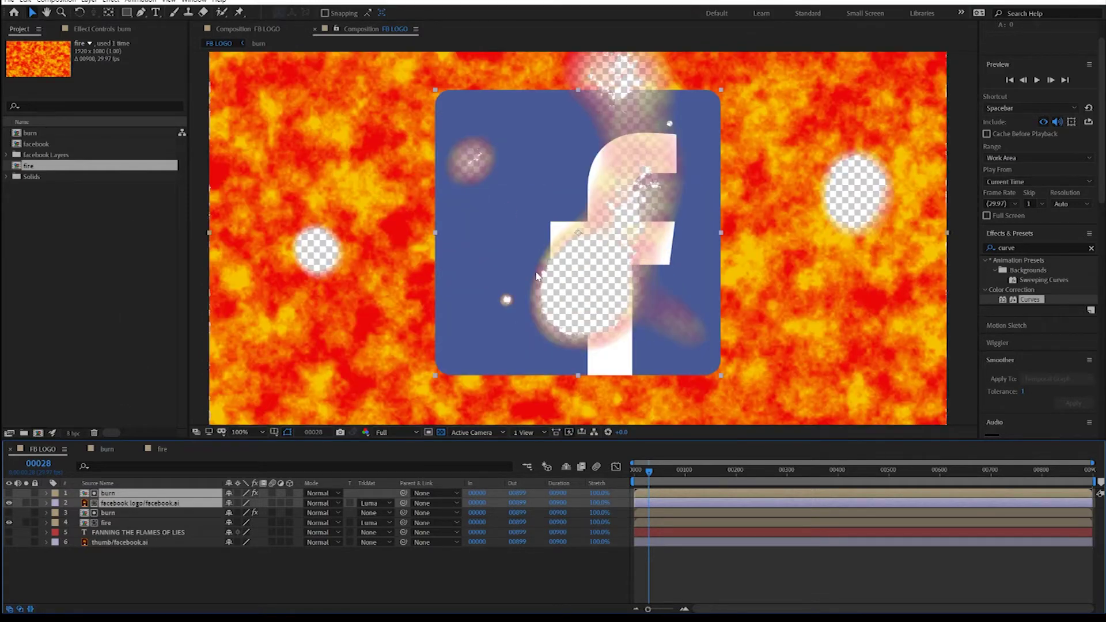
pyautogui.moveTo(650, 471)
pyautogui.mouseDown()
pyautogui.moveTo(635, 472)
pyautogui.moveTo(655, 476)
pyautogui.moveTo(654, 487)
pyautogui.mouseUp()
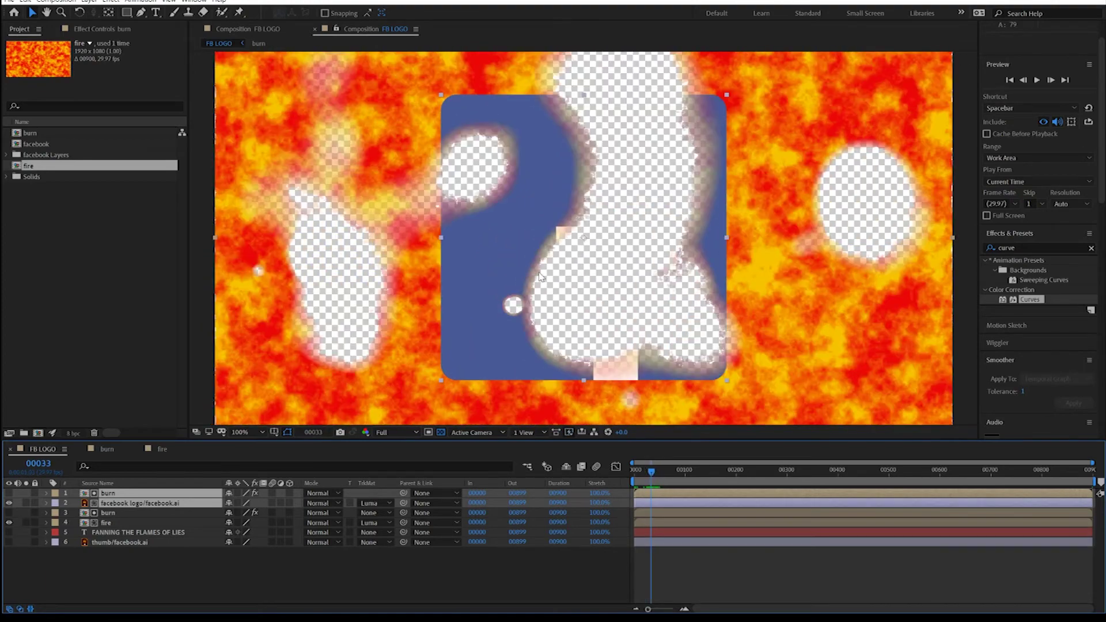
# Step: Rename the fire's burn matte layer to "fire burn", shift it 3 frames later, and check the burn at frame 27
pyautogui.click(143, 583)
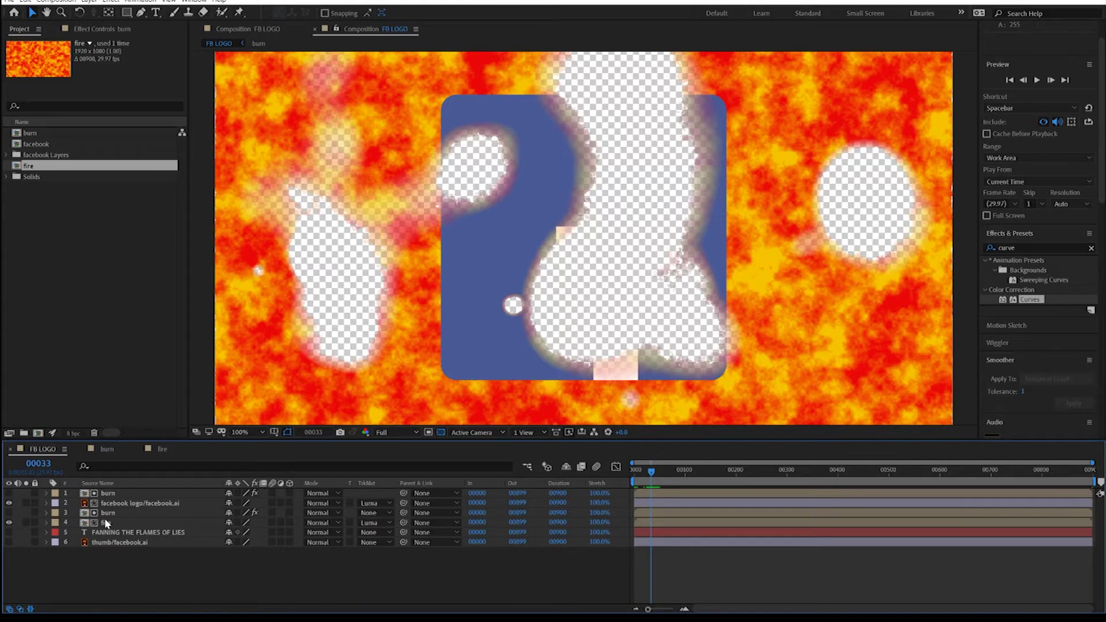
pyautogui.click(111, 513)
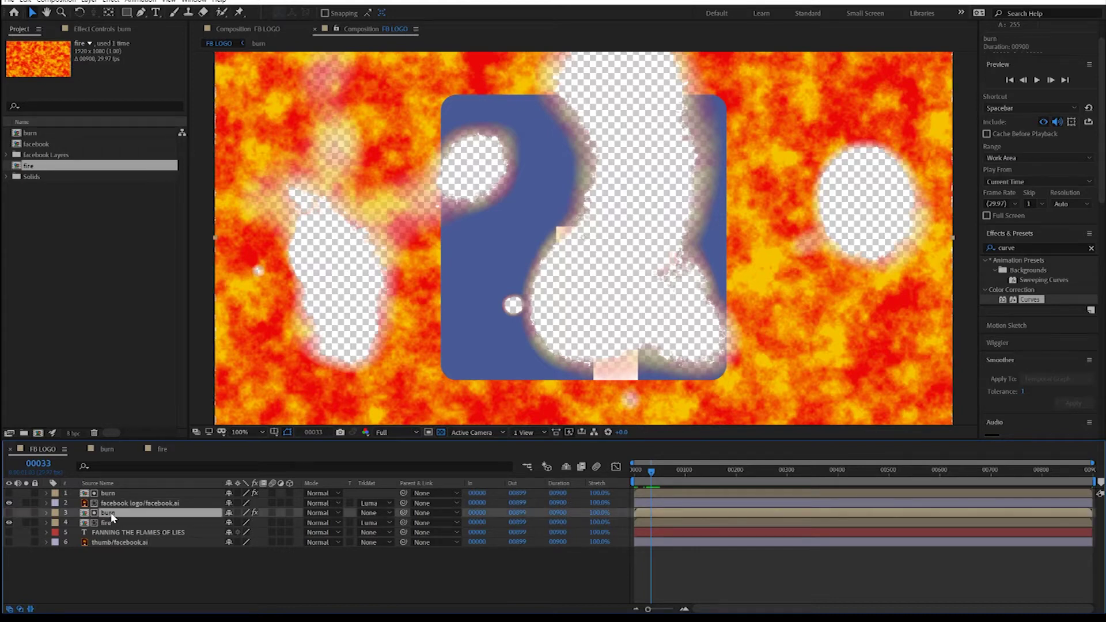
pyautogui.press('Return')
pyautogui.write('fire')
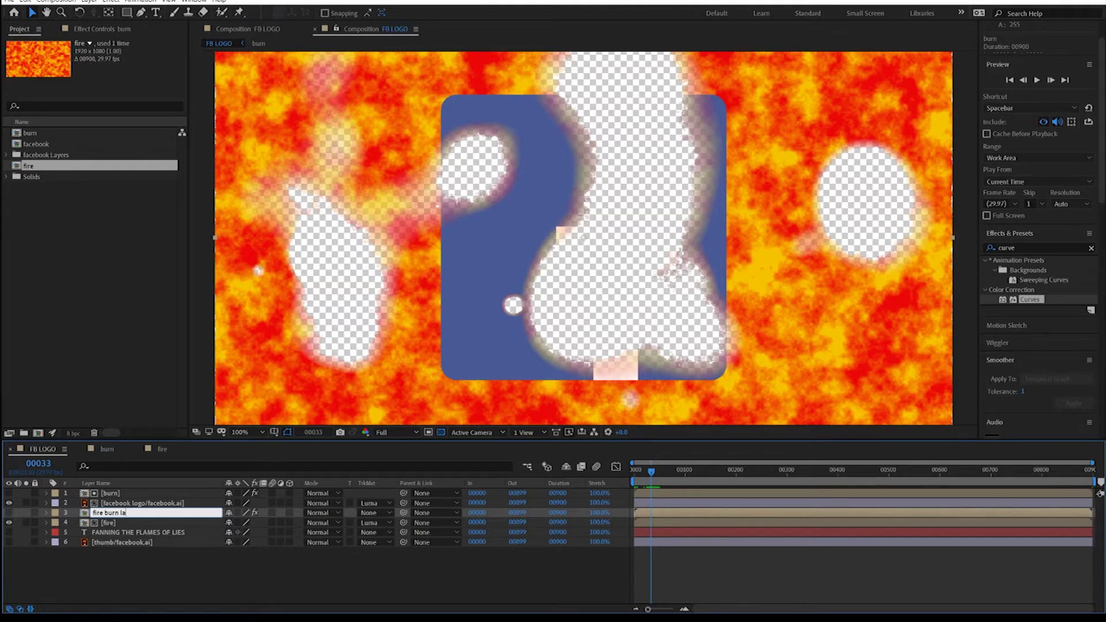
pyautogui.press('Return')
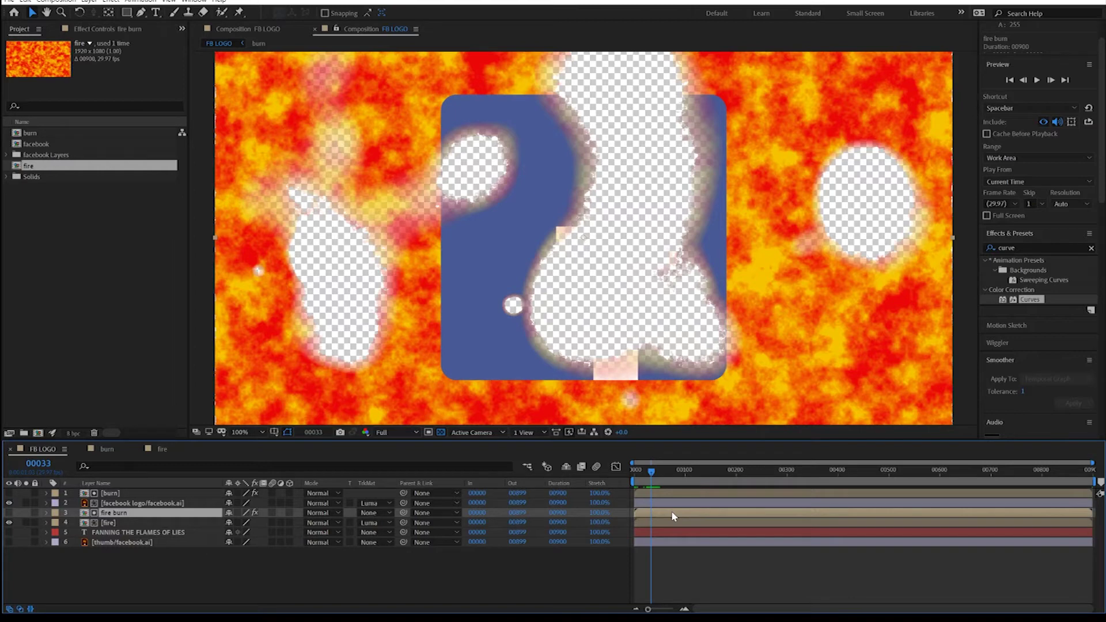
pyautogui.moveTo(672, 512); pyautogui.dragTo(673, 513)
pyautogui.moveTo(651, 470)
pyautogui.mouseDown()
pyautogui.moveTo(634, 469)
pyautogui.moveTo(649, 478)
pyautogui.mouseUp()
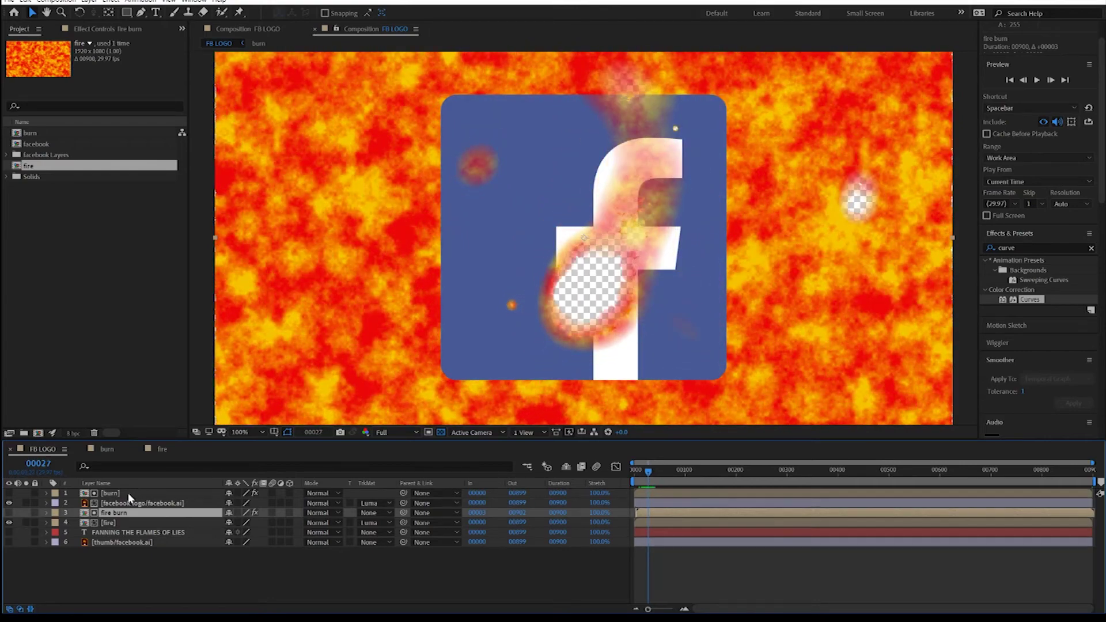
# Step: Pre-compose the Facebook logo, fire and both burn matte layers into a new composition named "firelogo"
pyautogui.click(110, 494)
pyautogui.keyDown('shift'); pyautogui.click(110, 523); pyautogui.keyUp('shift')
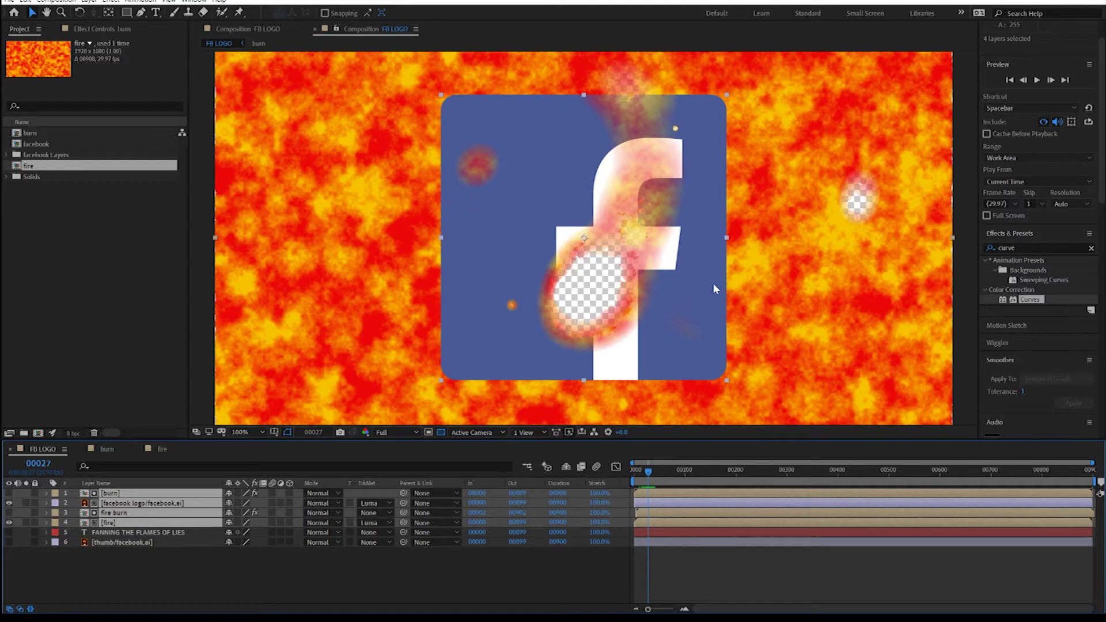
pyautogui.scroll(-2, 714, 282)
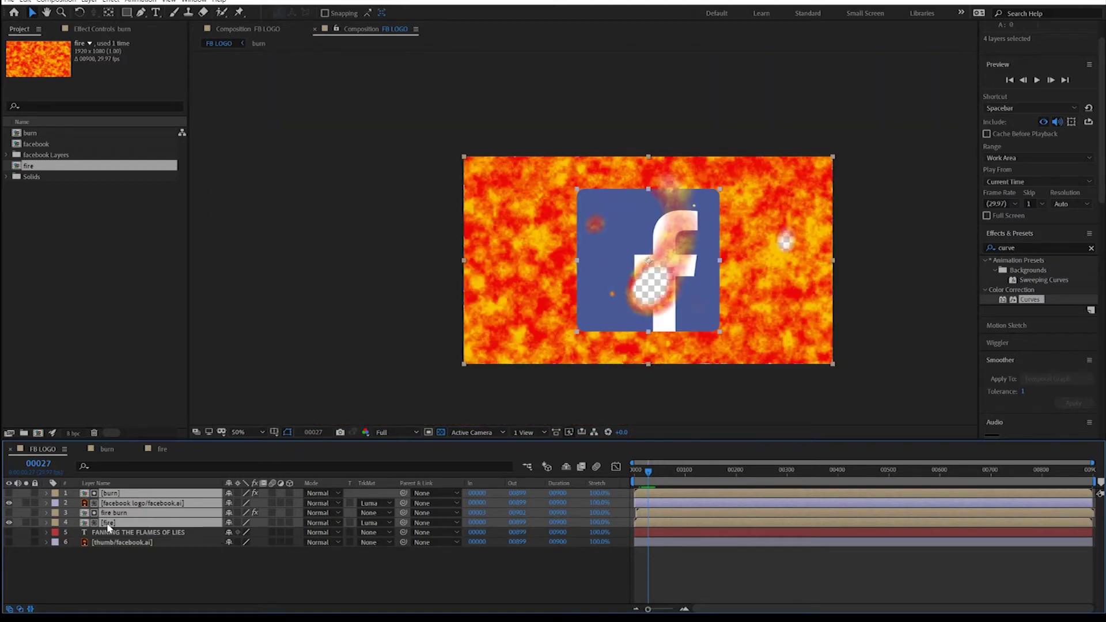
pyautogui.click(72, 2)
pyautogui.moveTo(90, 2)
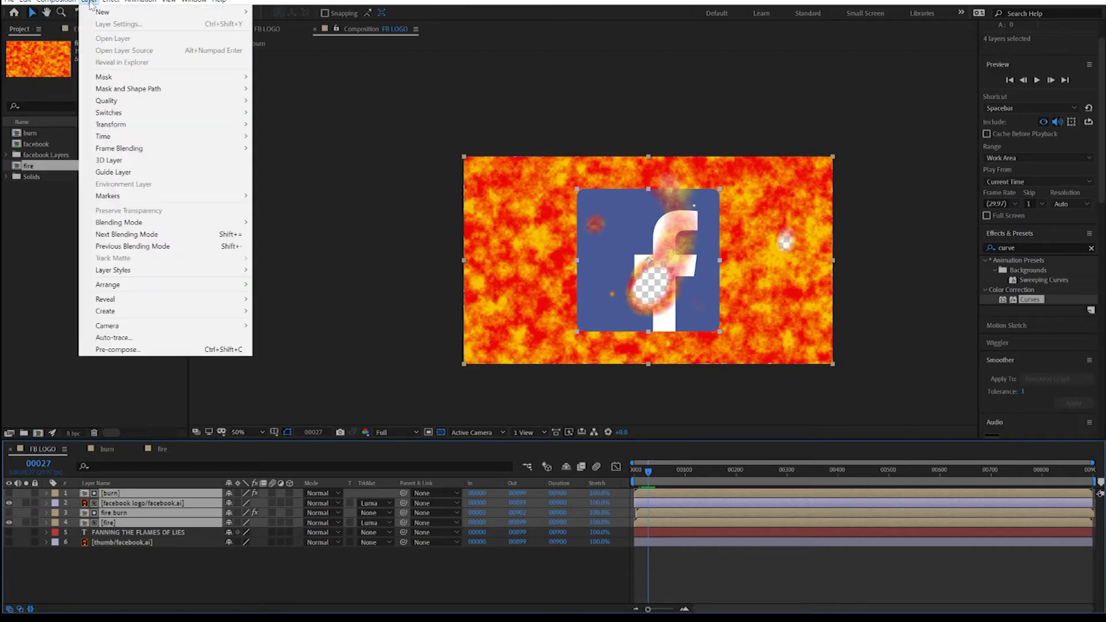
pyautogui.click(166, 349)
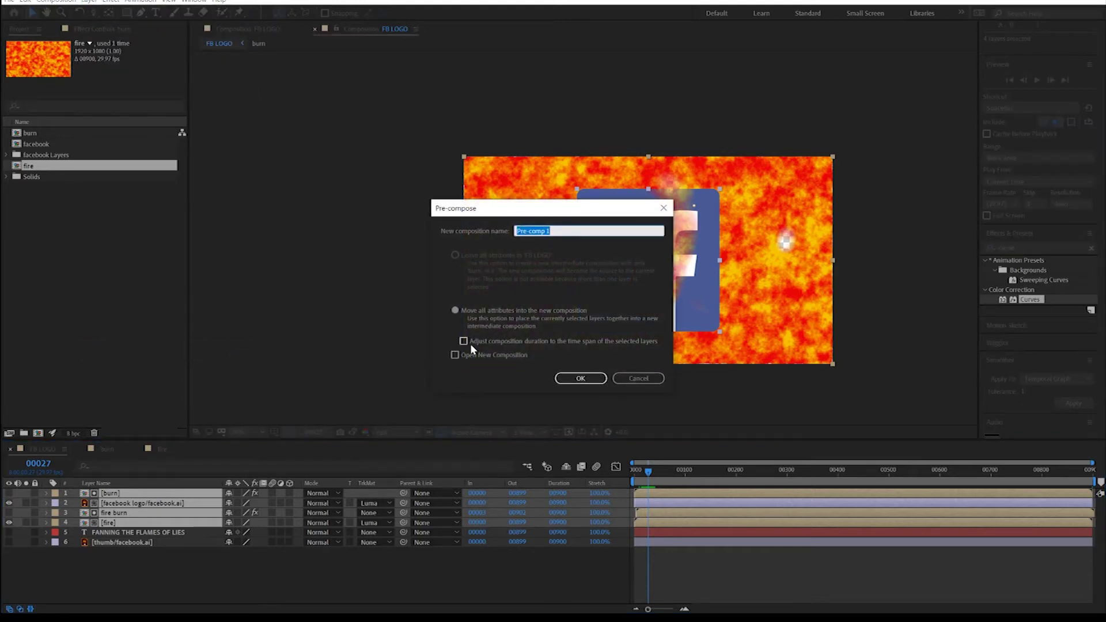
pyautogui.write('firelogo')
pyautogui.click(581, 378)
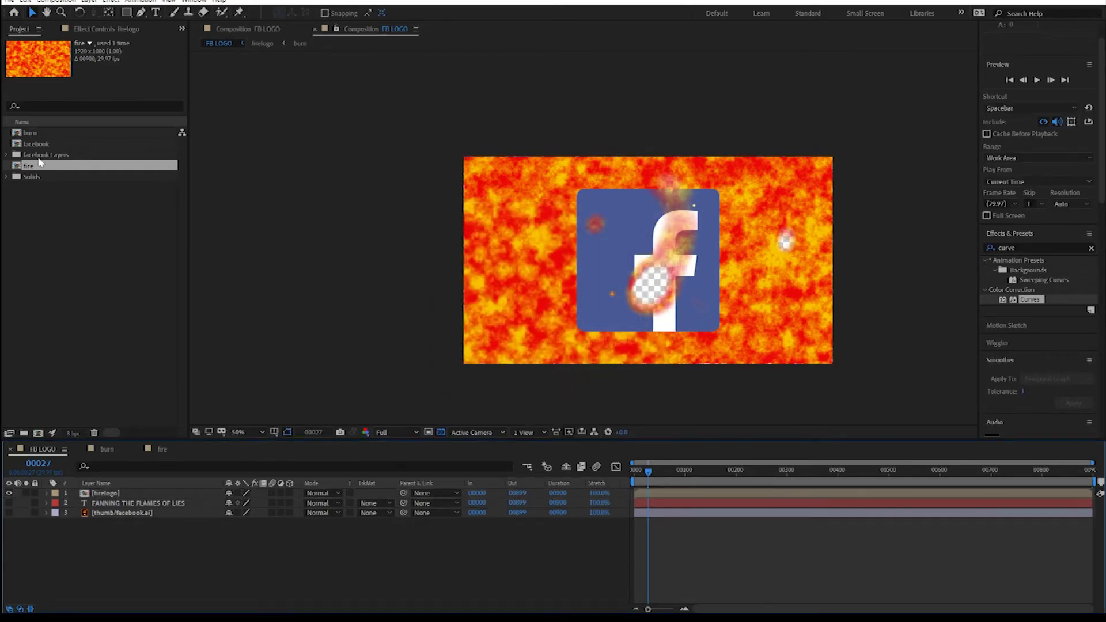
# Step: Copy the Facebook logo layer from inside the firelogo composition and paste it above firelogo in the FB LOGO composition
pyautogui.click(7, 155)
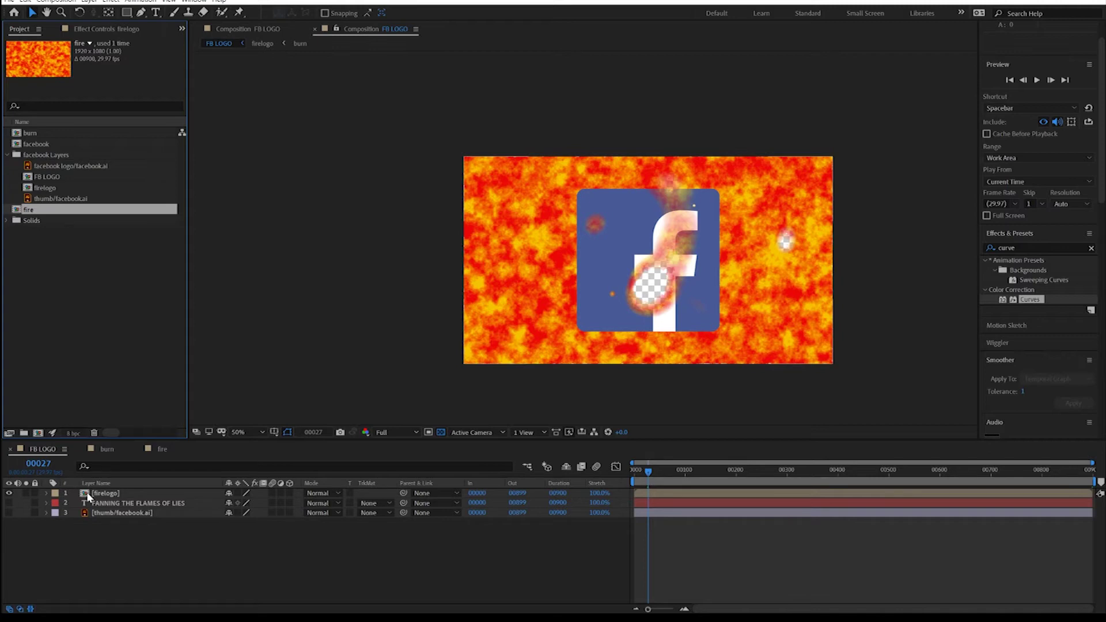
pyautogui.click(7, 154)
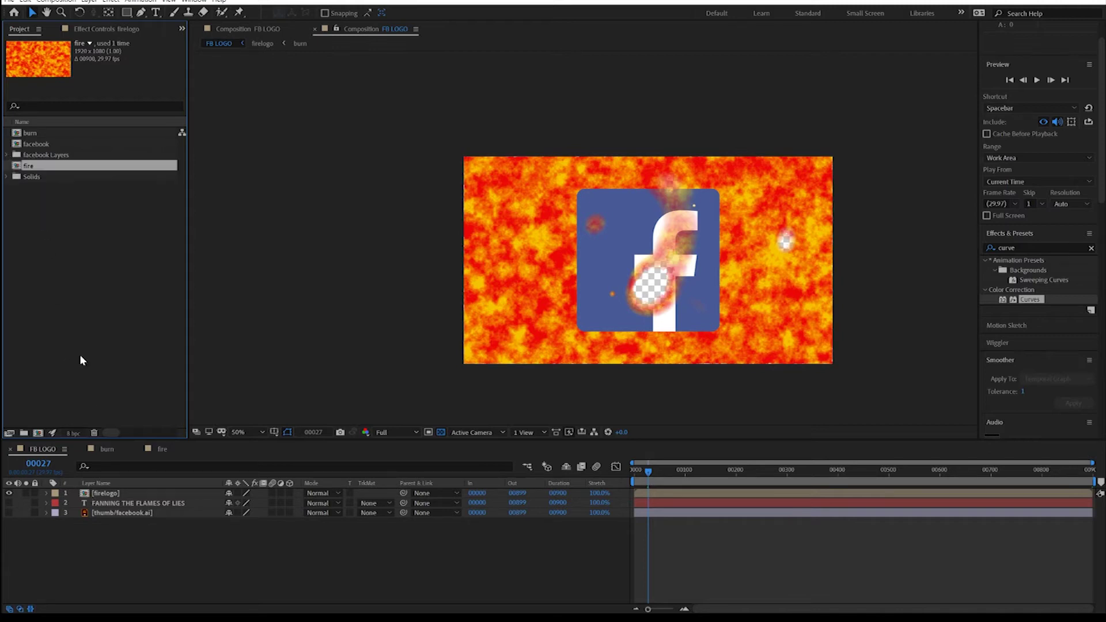
pyautogui.doubleClick(88, 494)
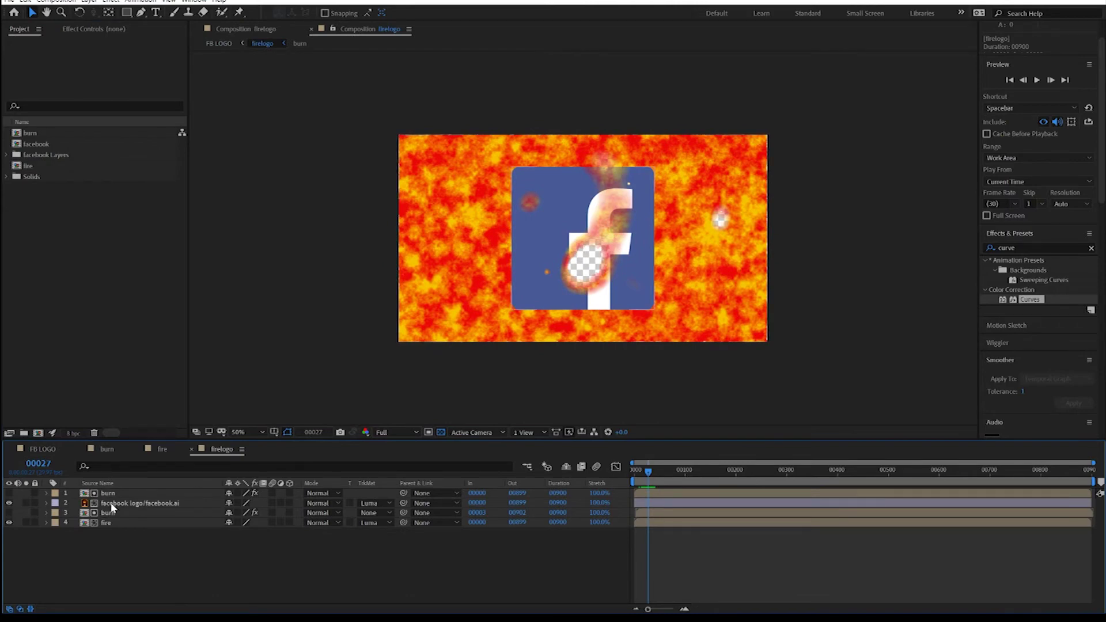
pyautogui.click(112, 505)
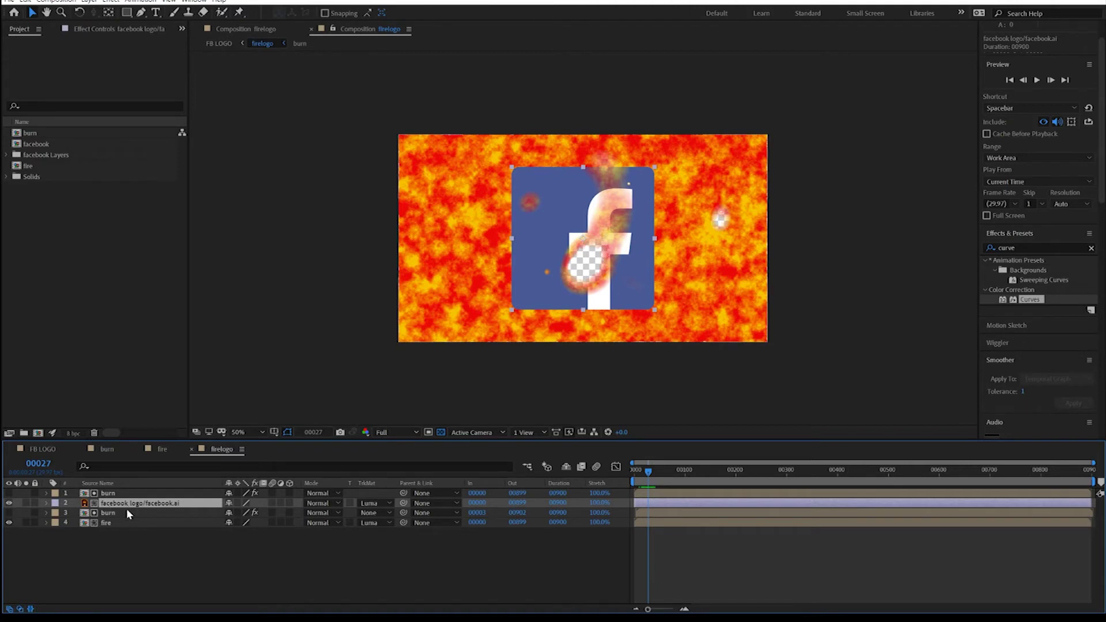
pyautogui.hotkey('ctrl', 'c')
pyautogui.click(50, 448)
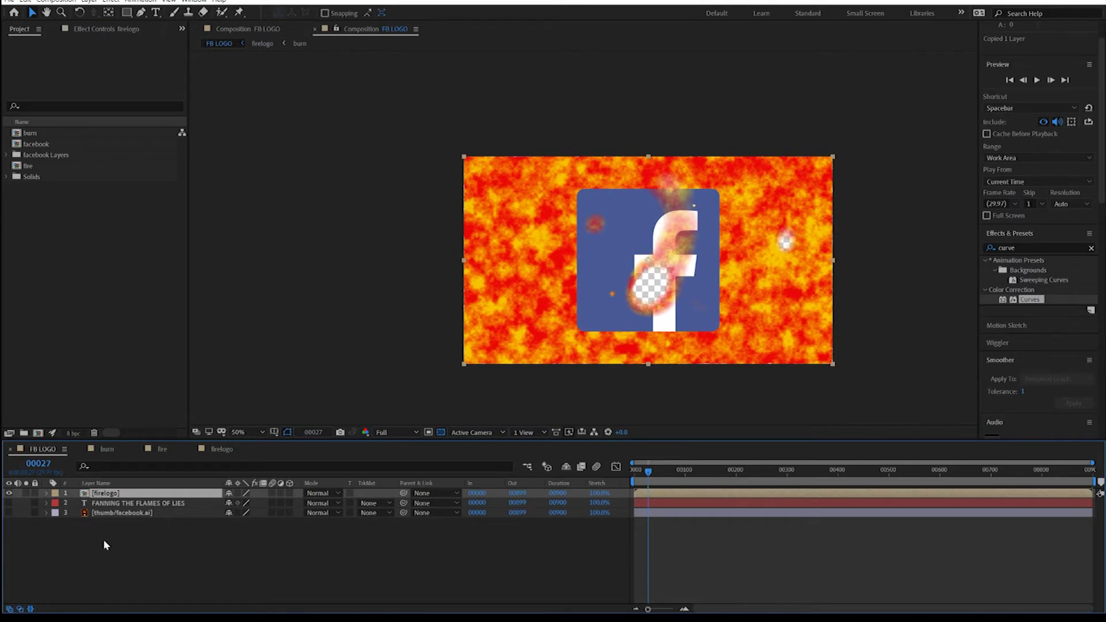
pyautogui.hotkey('ctrl', 'v')
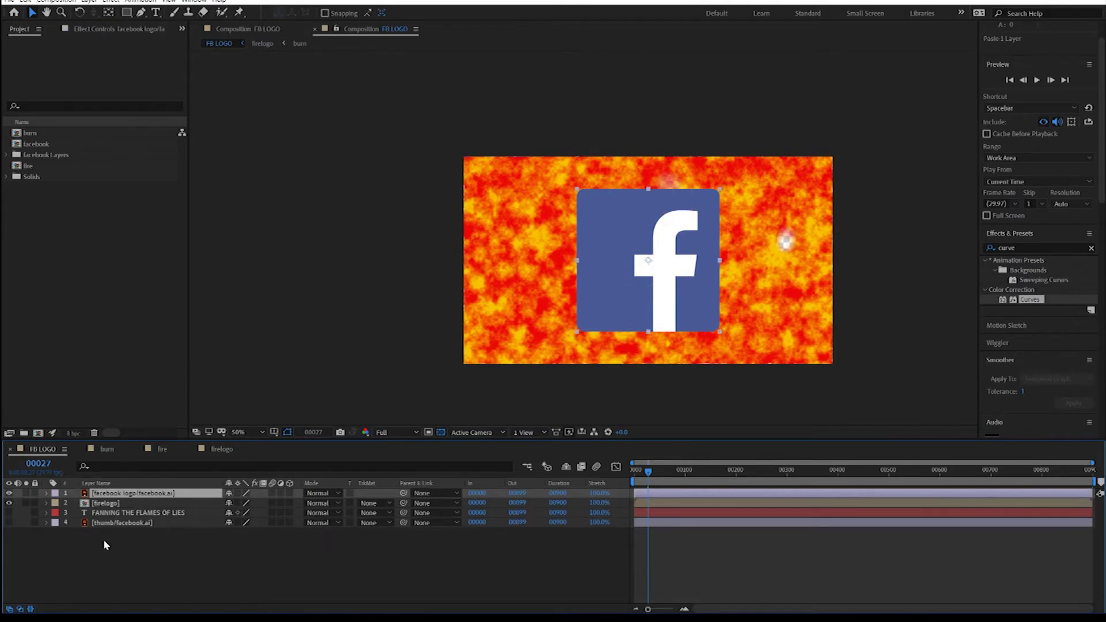
# Step: Set the firelogo layer's track matte to Alpha Matte "facebook logo/facebook.ai" and preview the burn from the first frame
pyautogui.click(98, 502)
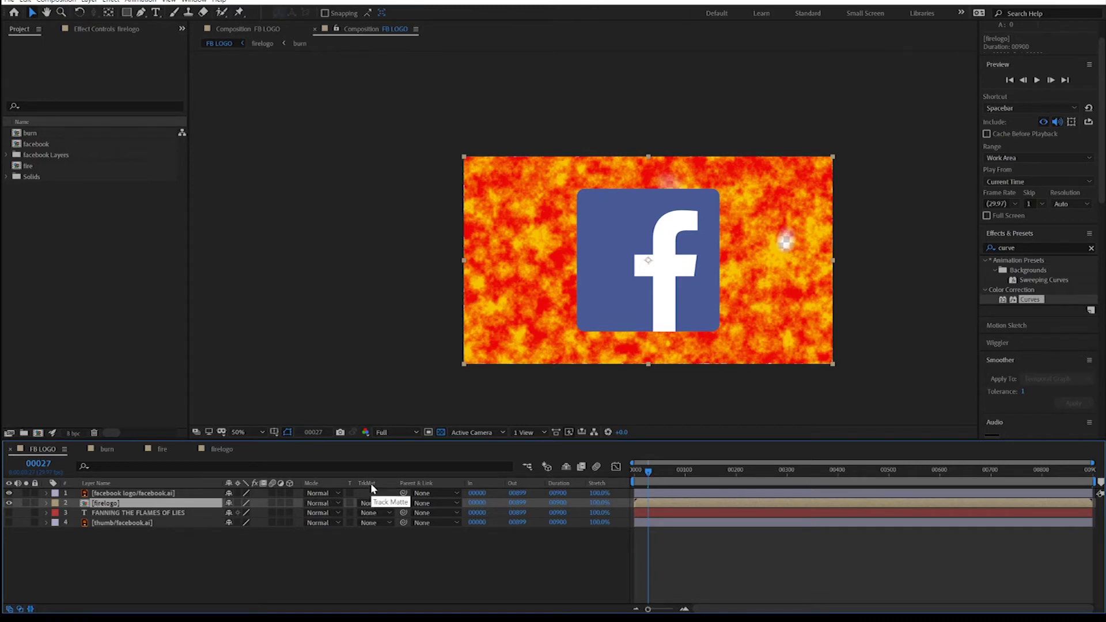
pyautogui.click(372, 503)
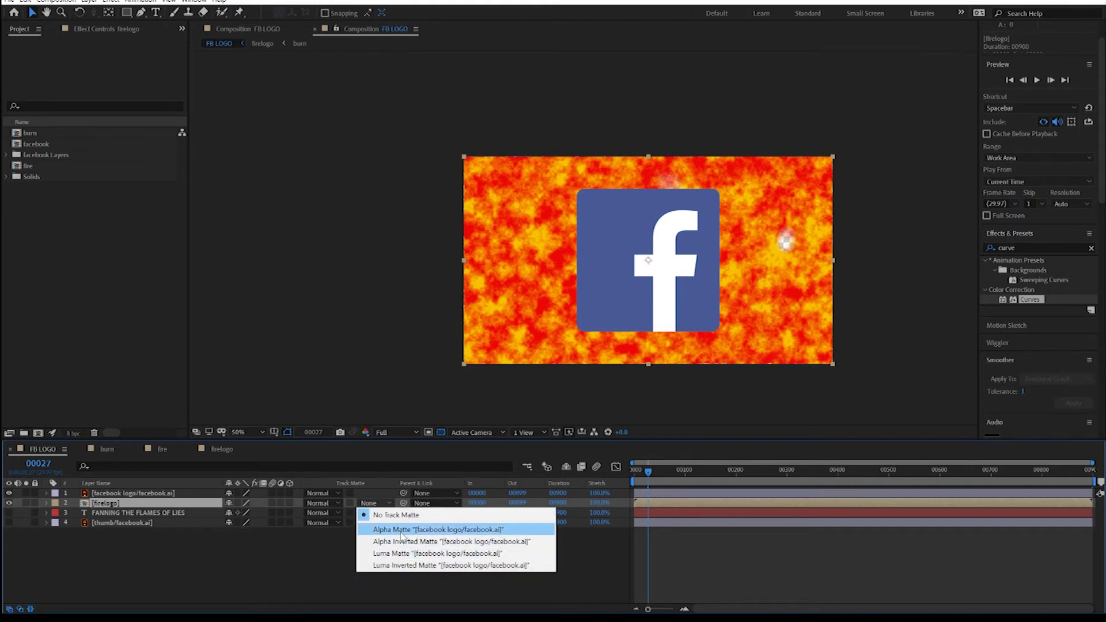
pyautogui.click(402, 530)
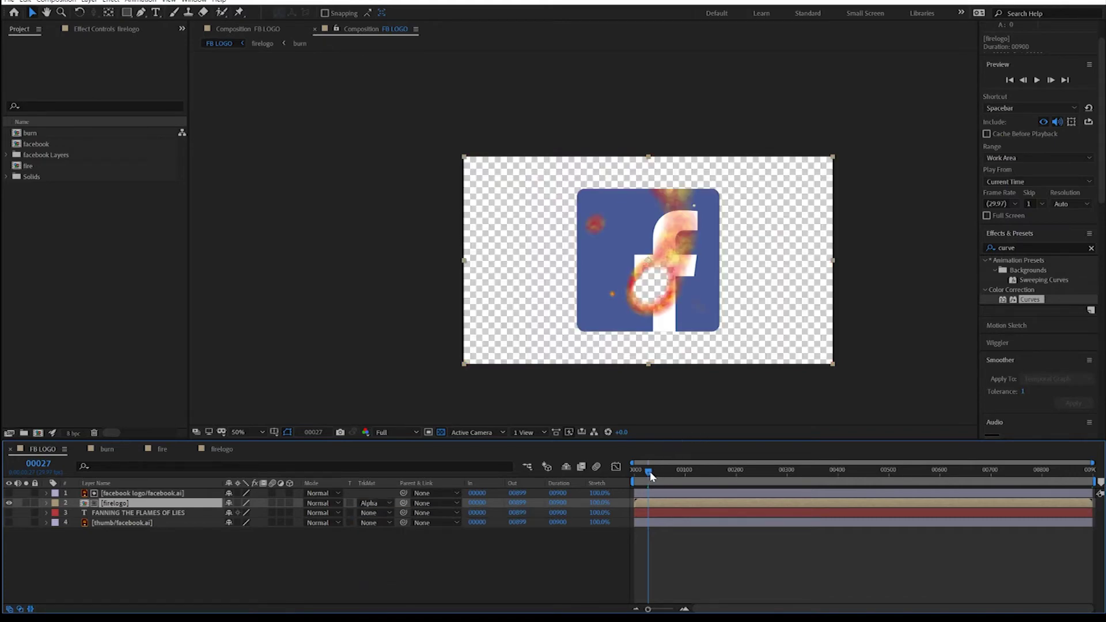
pyautogui.moveTo(650, 471); pyautogui.dragTo(616, 468)
pyautogui.press('space')
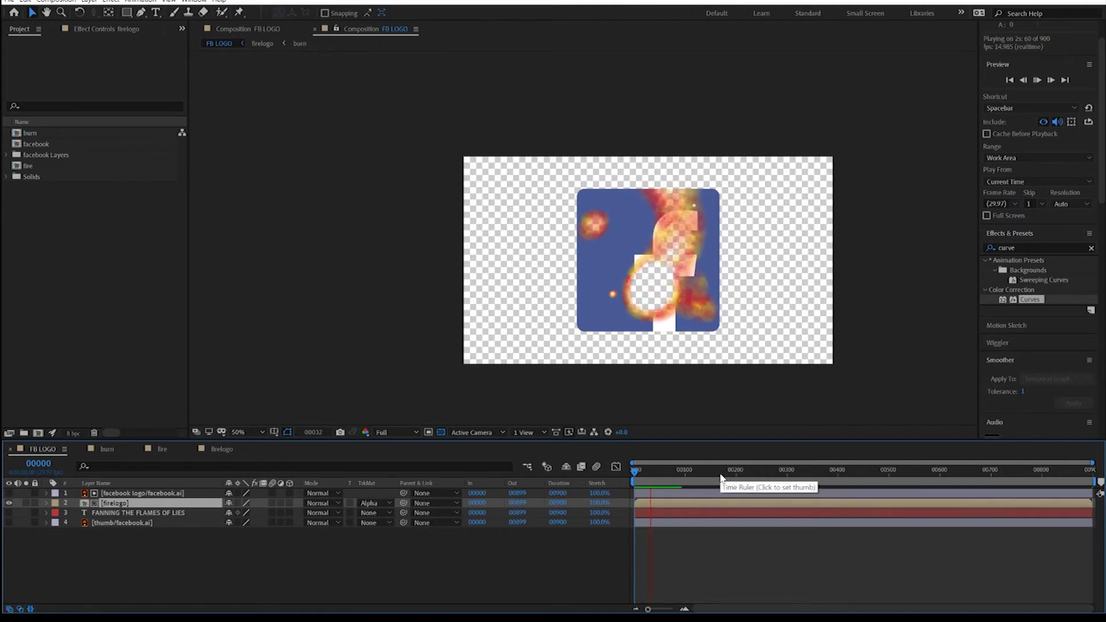
pyautogui.press('space')
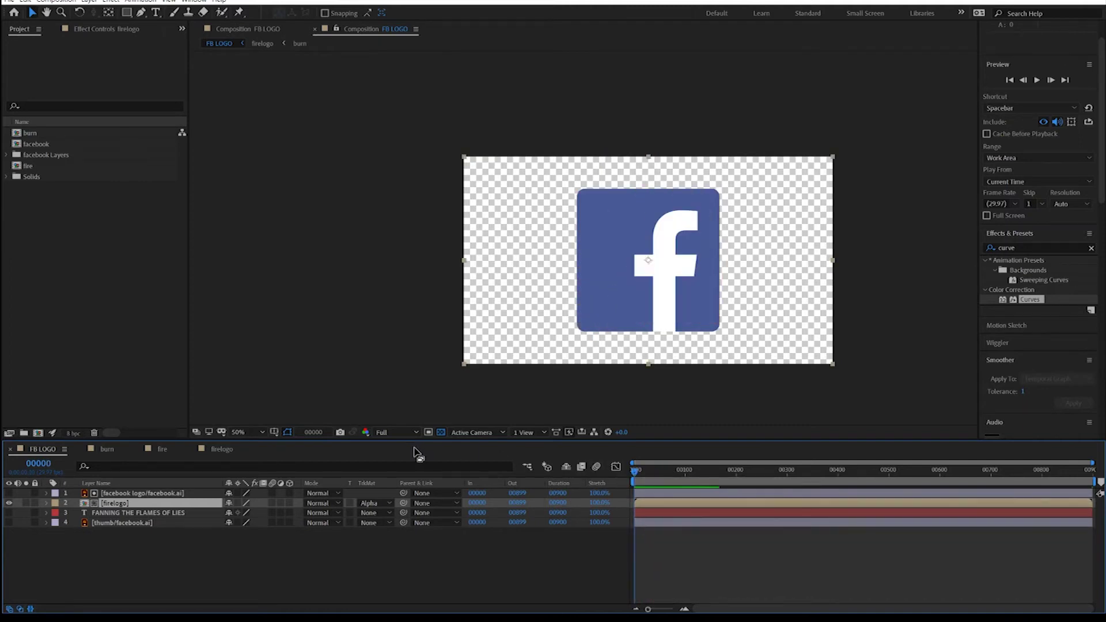
# Step: Turn off the transparency grid, preview the burn against black, and check the layers inside the firelogo composition
pyautogui.click(441, 432)
pyautogui.press('space')
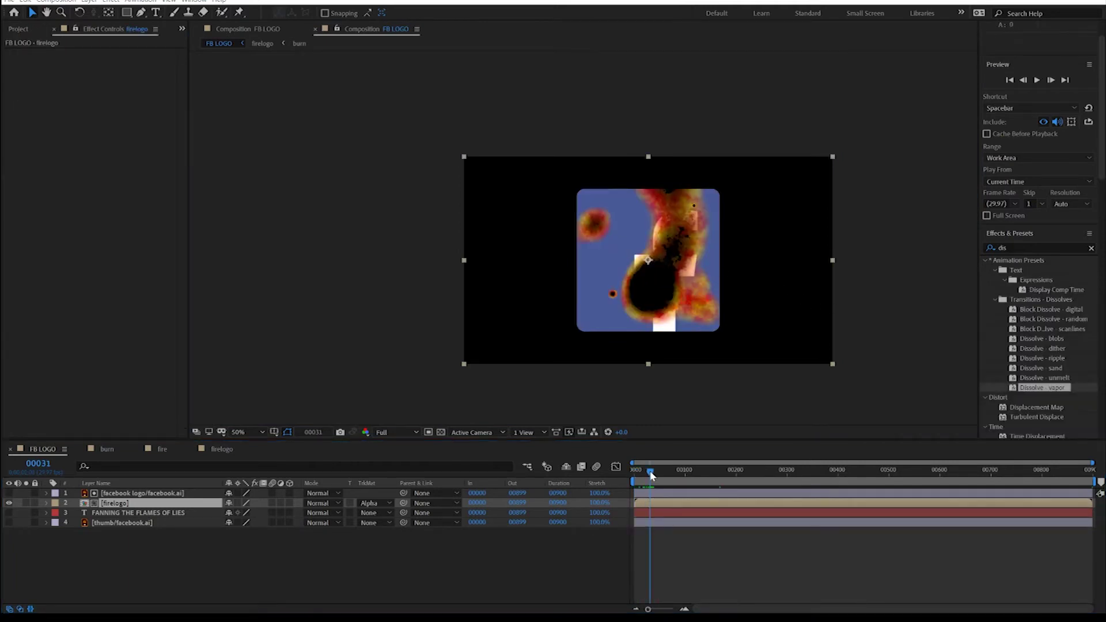
pyautogui.moveTo(652, 475); pyautogui.dragTo(638, 469)
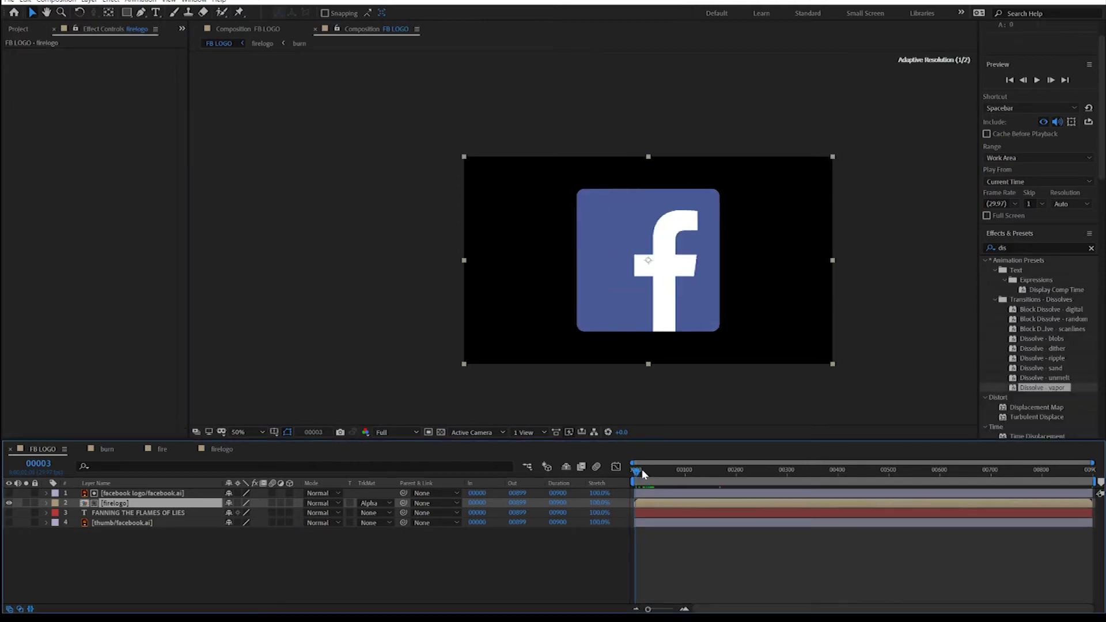
pyautogui.press('space')
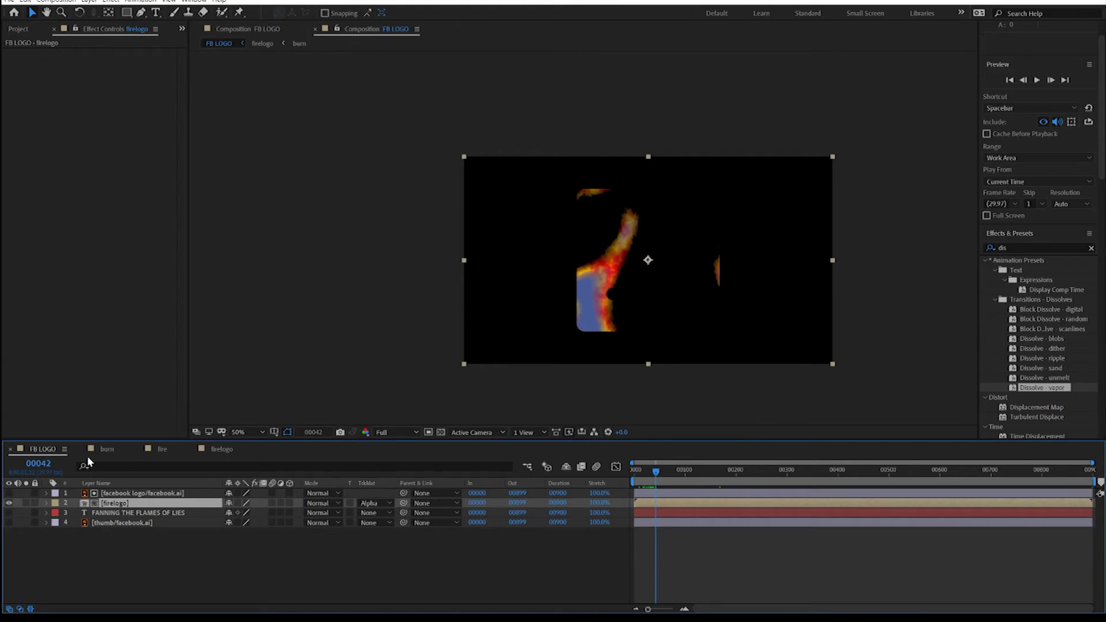
pyautogui.doubleClick(86, 504)
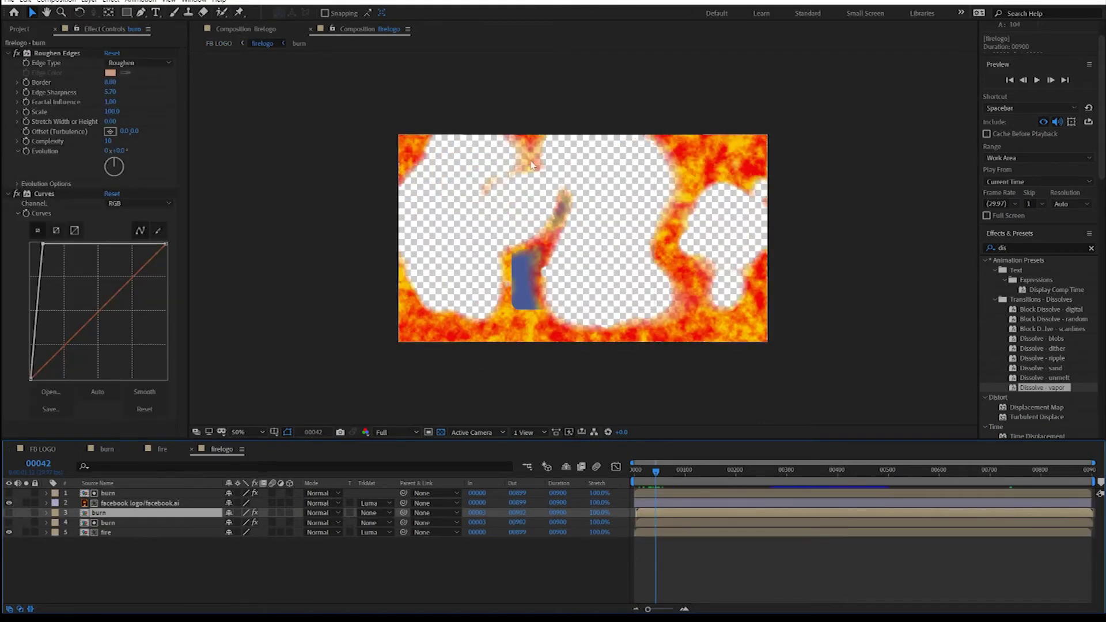
pyautogui.click(43, 450)
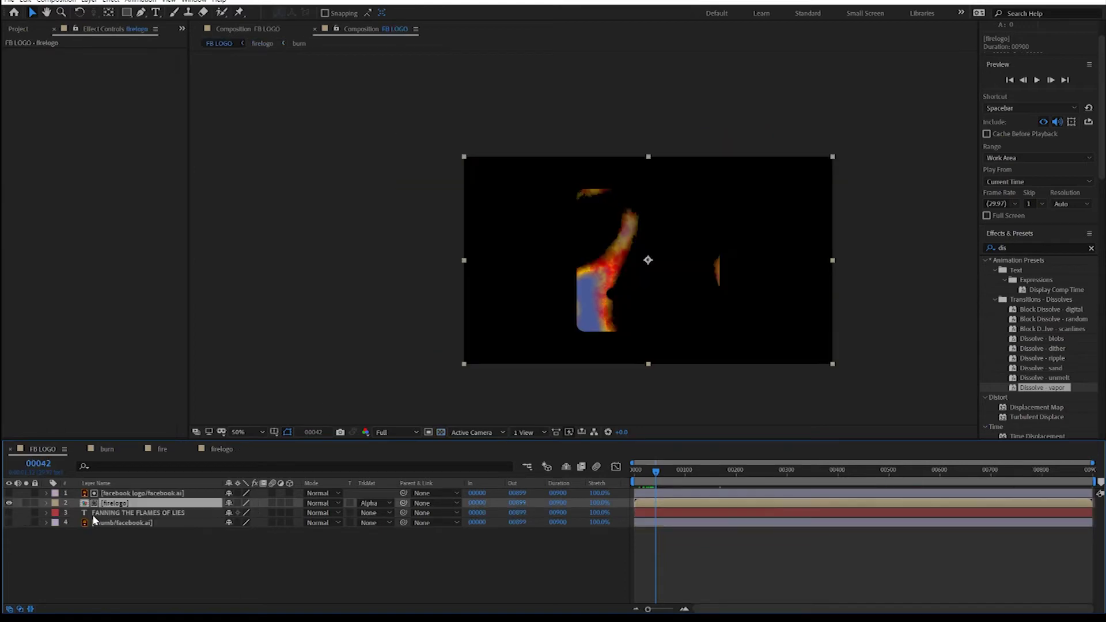
# Step: Search the effects for "rough", apply Roughen Edges to the firelogo layer, and preview the burn
pyautogui.click(1023, 249)
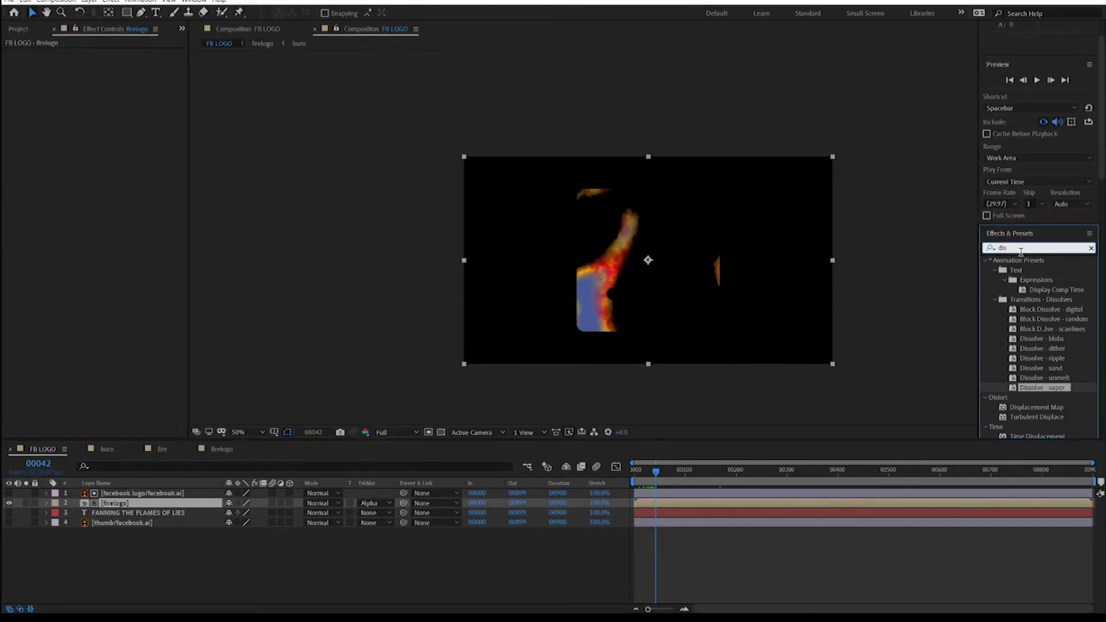
pyautogui.press('BackSpace')
pyautogui.press('BackSpace')
pyautogui.press('BackSpace')
pyautogui.write('r')
pyautogui.click(990, 249)
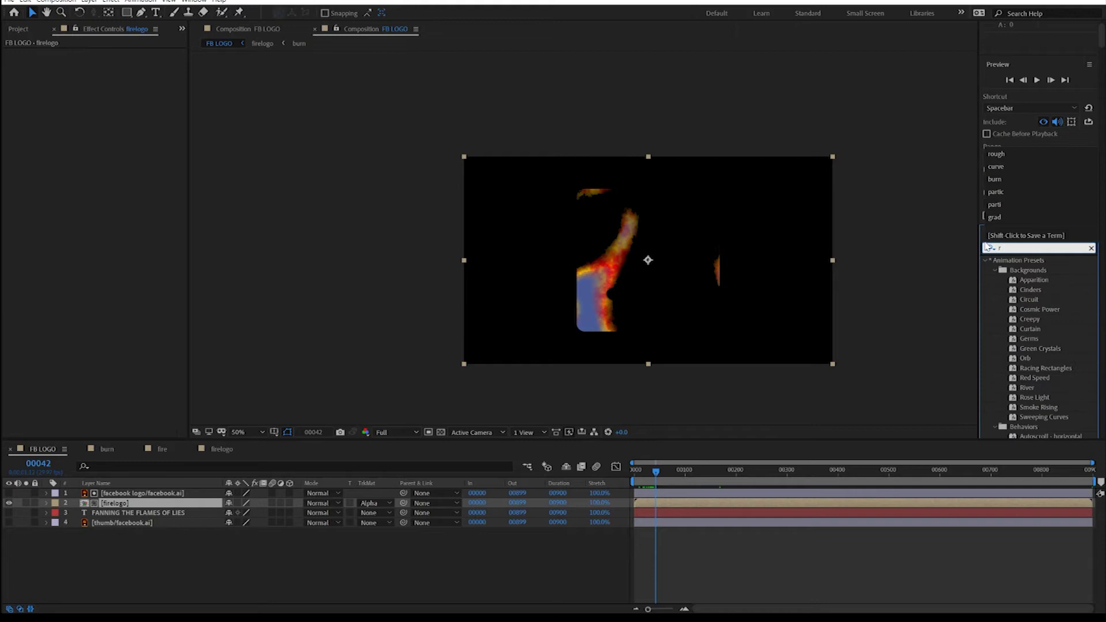
pyautogui.write('ough')
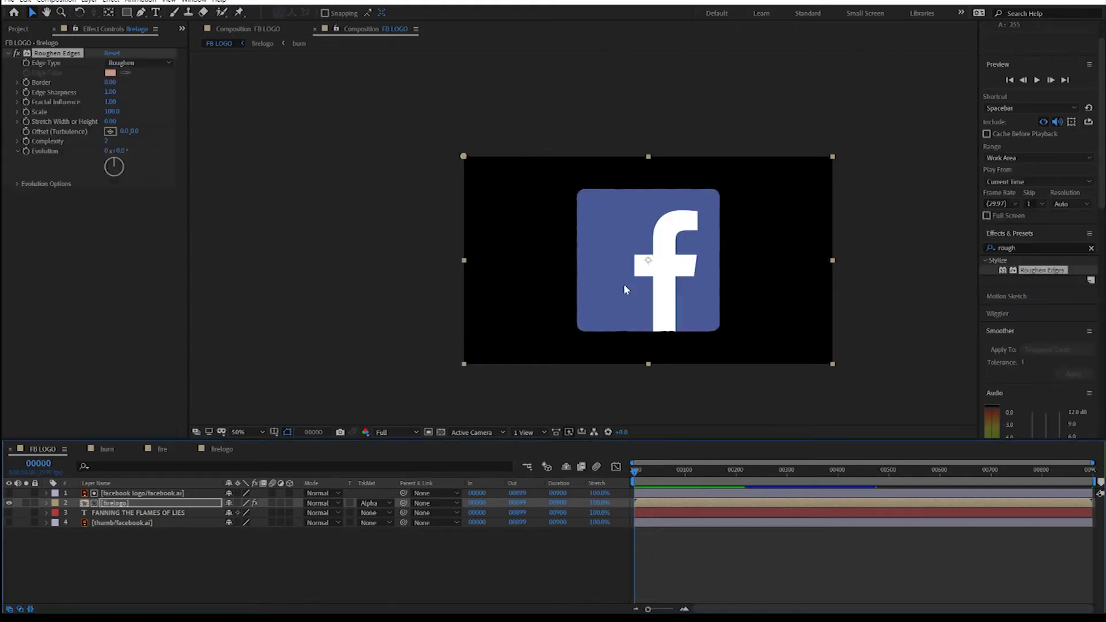
pyautogui.press('space')
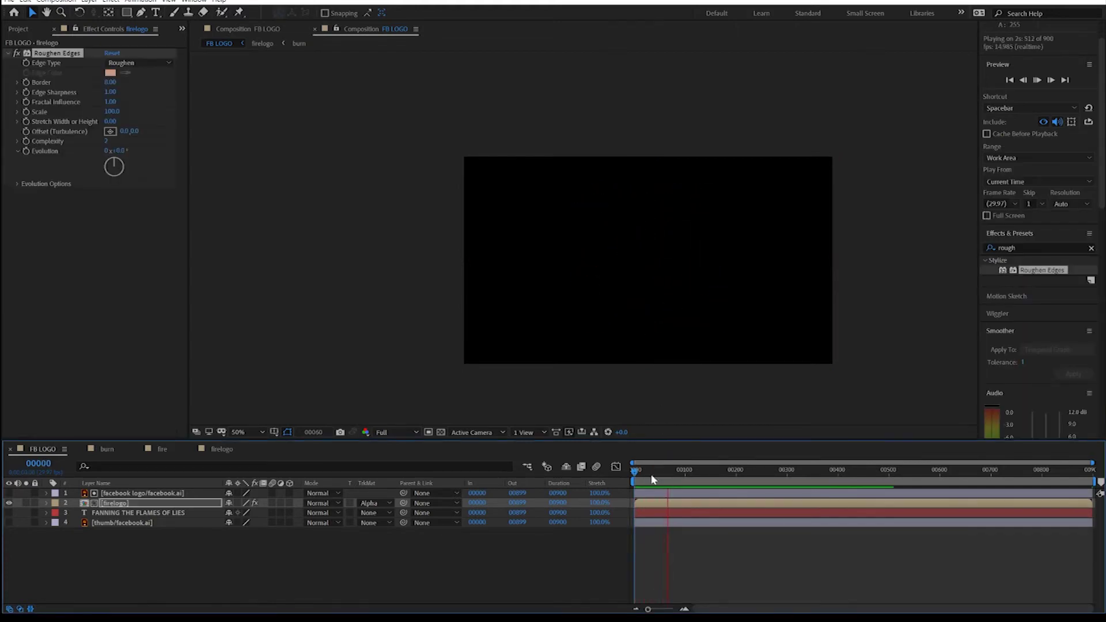
pyautogui.click(652, 479)
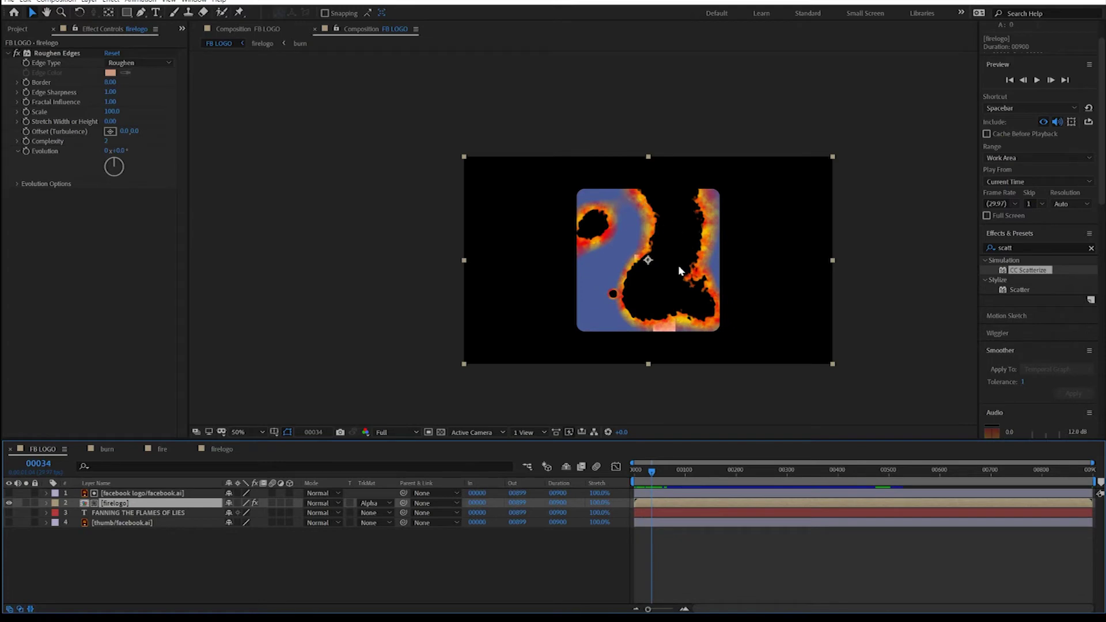
# Step: Show the Facebook logo matte layer to compare it with the burning logo, and hide it again
pyautogui.click(85, 528)
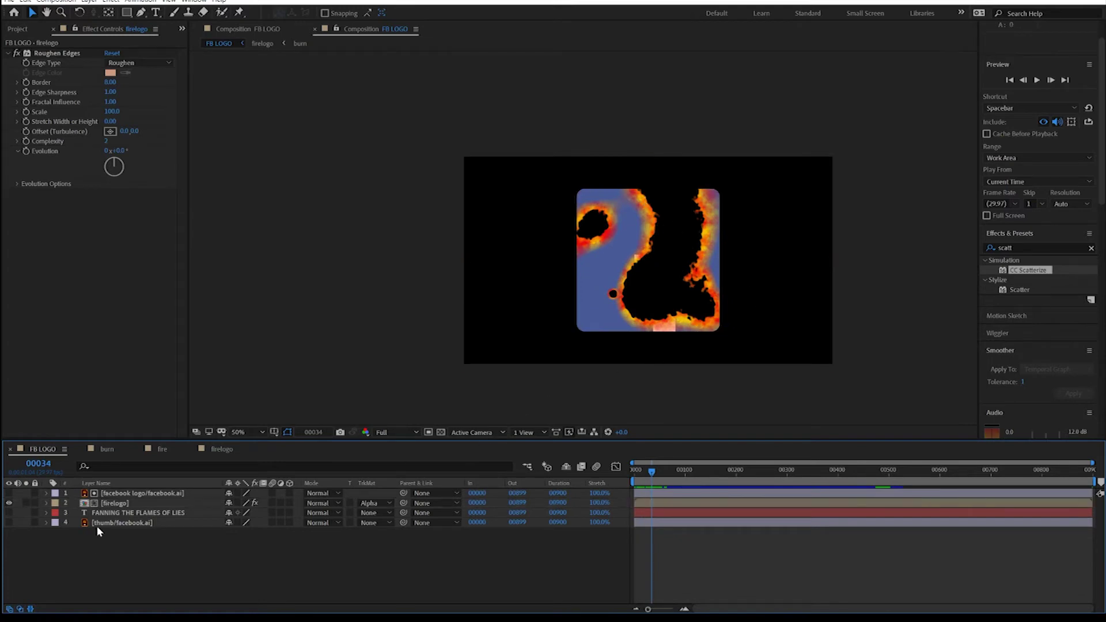
pyautogui.click(111, 493)
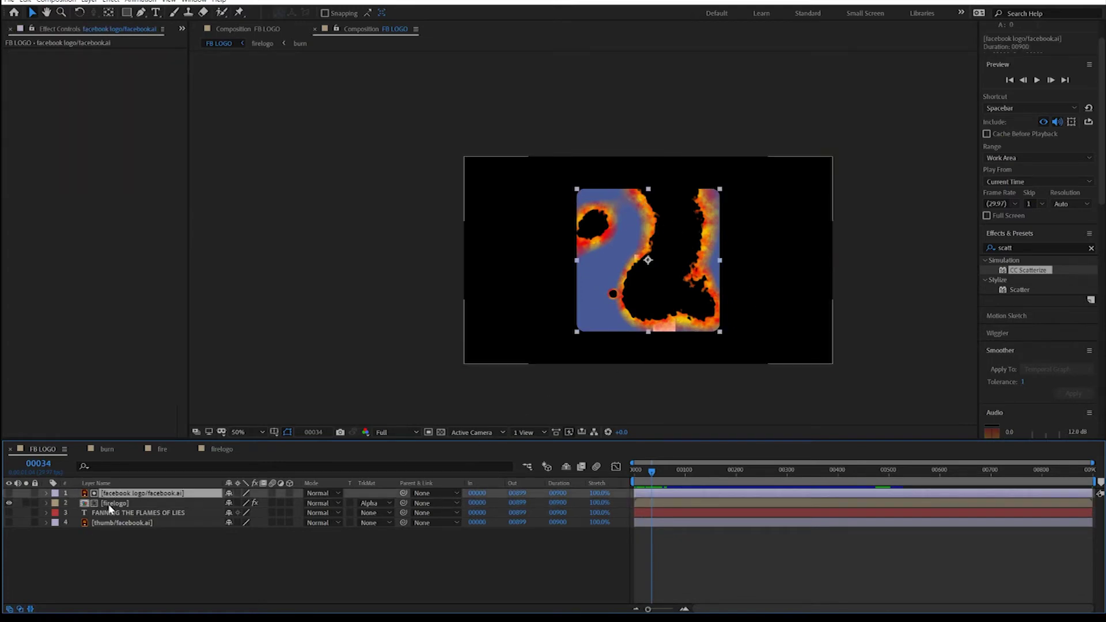
pyautogui.keyDown('shift'); pyautogui.click(108, 505); pyautogui.keyUp('shift')
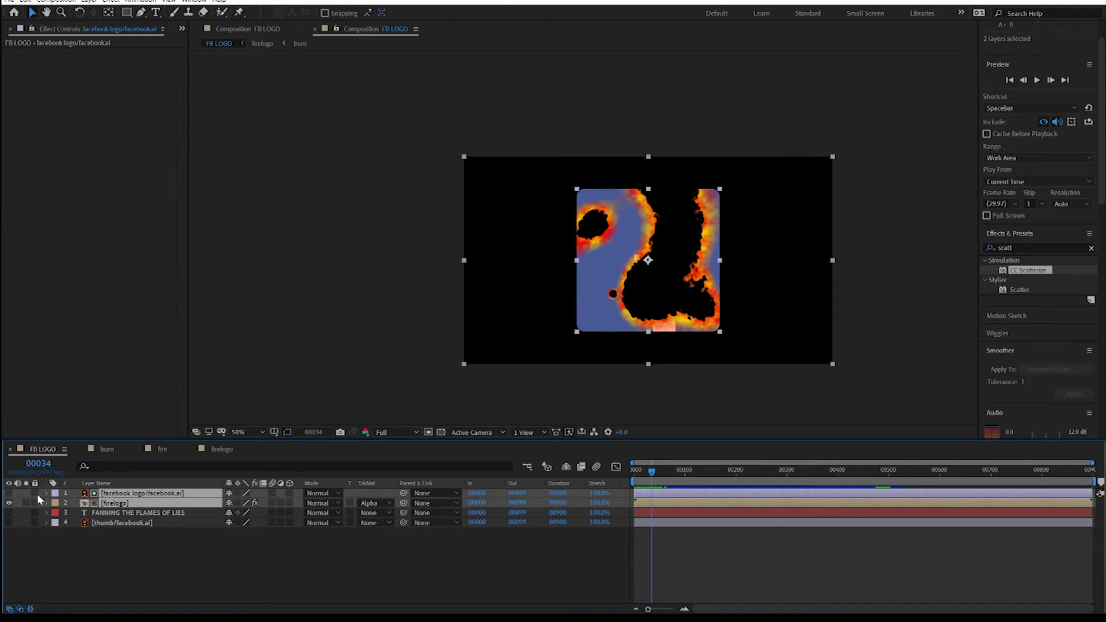
pyautogui.click(9, 493)
pyautogui.click(9, 494)
pyautogui.click(9, 494)
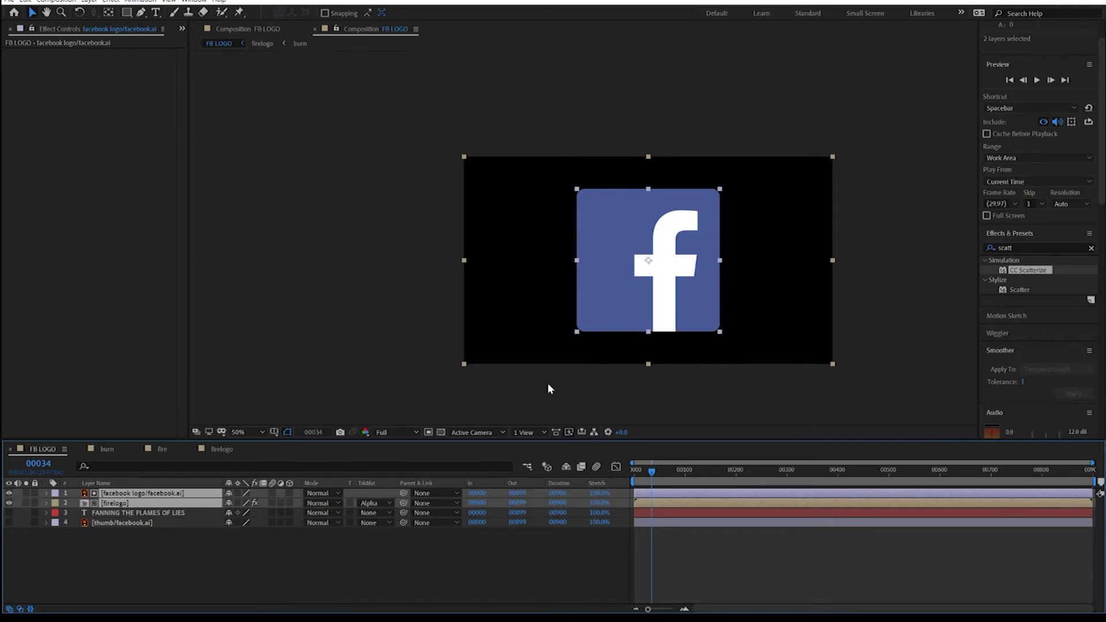
pyautogui.press('F2')
pyautogui.click(9, 494)
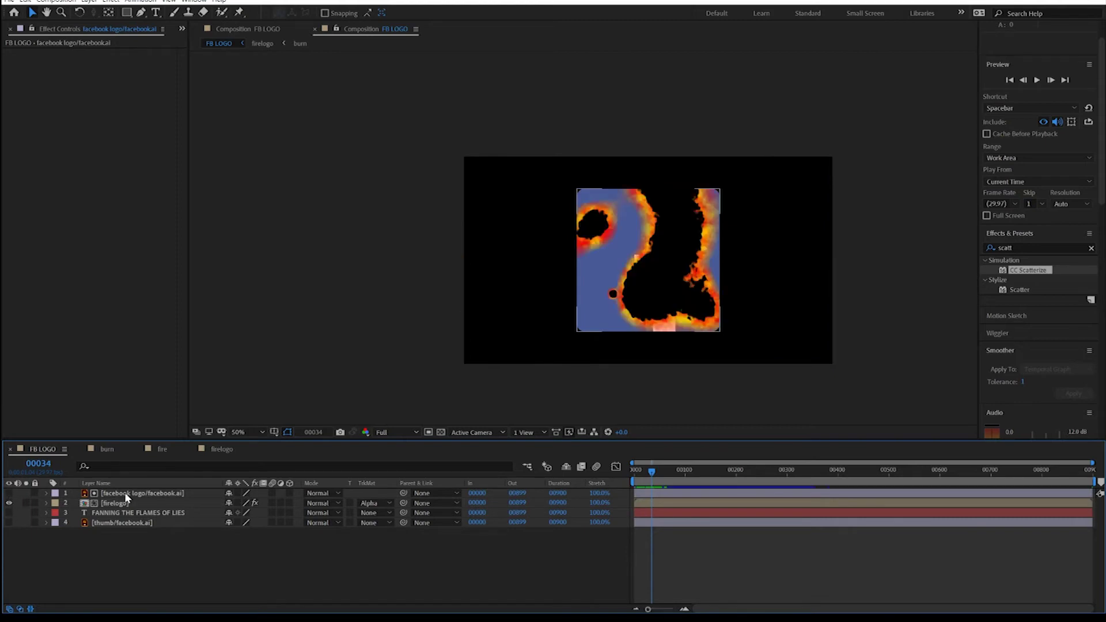
# Step: Pre-compose the Facebook logo matte and firelogo layers into a new composition named "final-logo"
pyautogui.click(117, 494)
pyautogui.keyDown('shift'); pyautogui.click(110, 504); pyautogui.keyUp('shift')
pyautogui.click(54, 1)
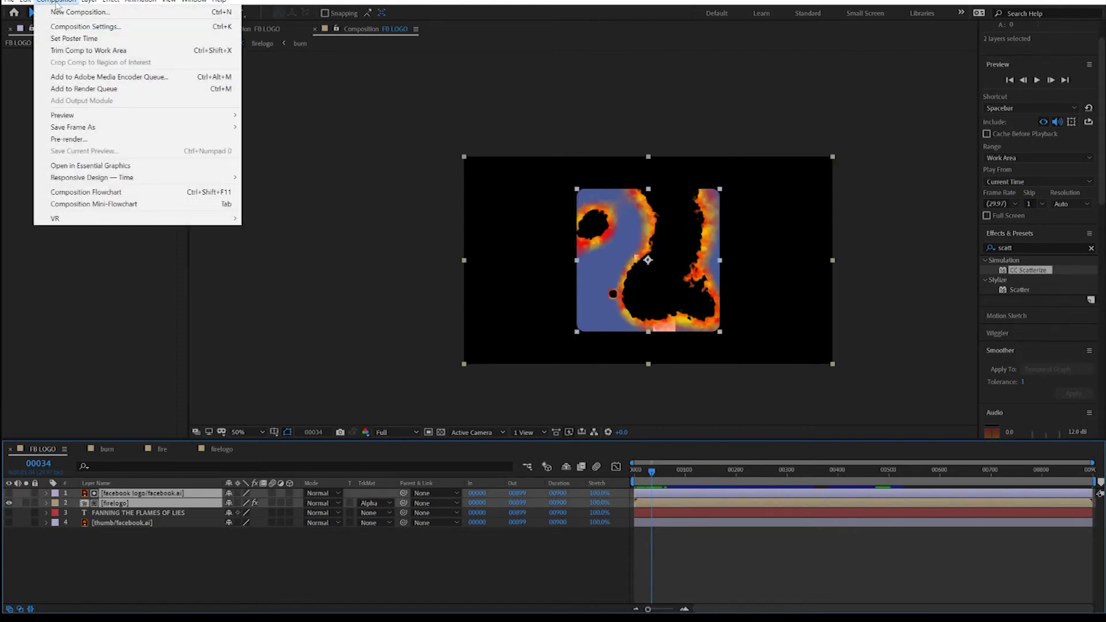
pyautogui.moveTo(90, 2)
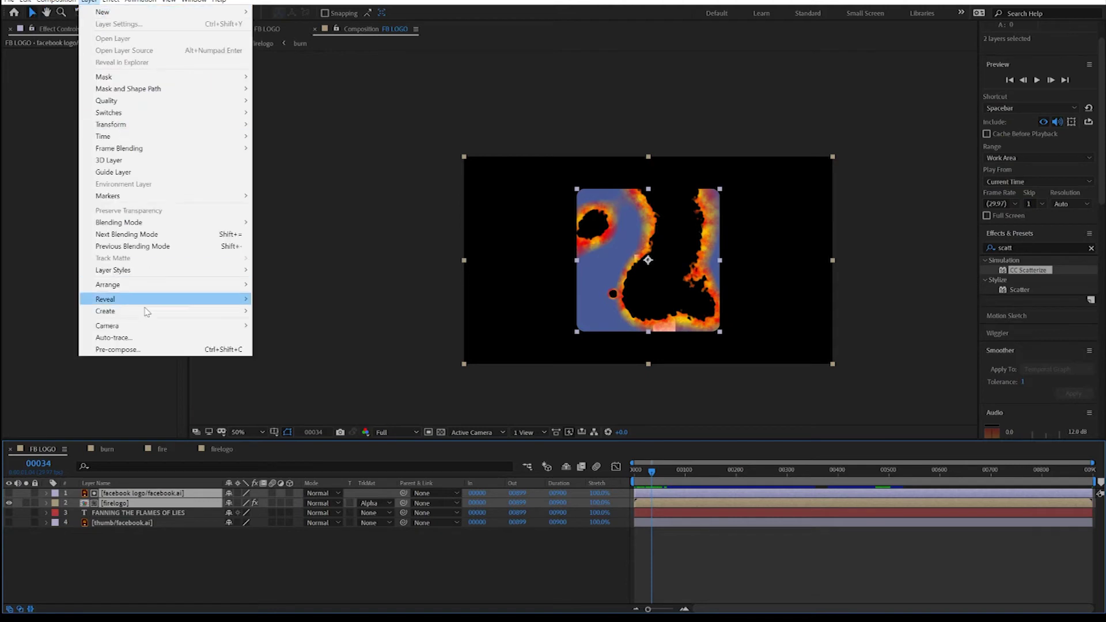
pyautogui.click(118, 349)
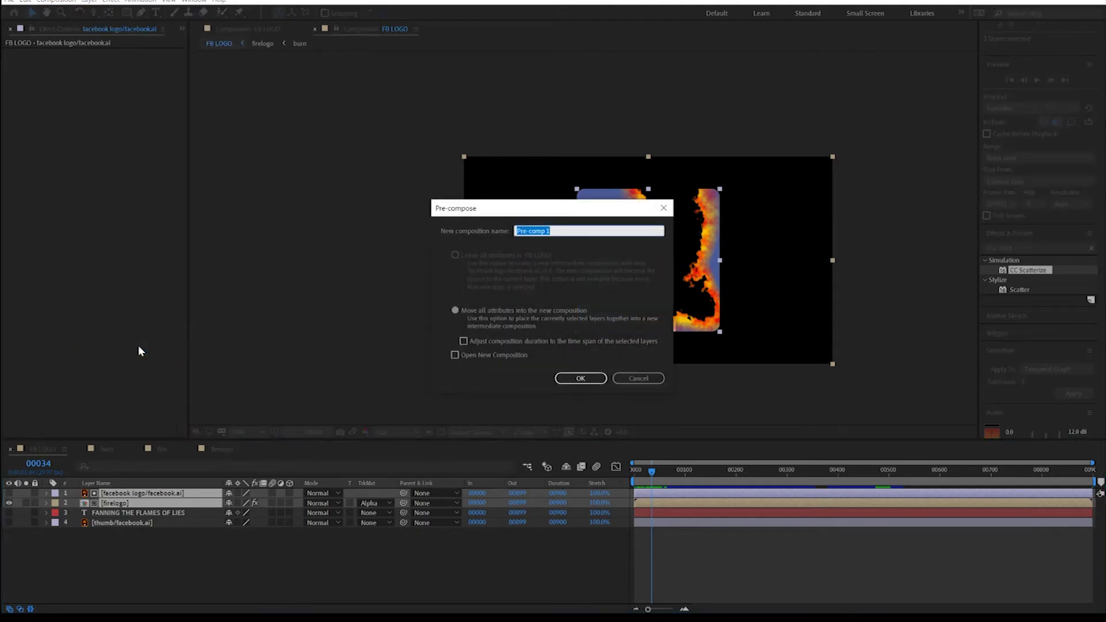
pyautogui.write('final-logo')
pyautogui.press('Return')
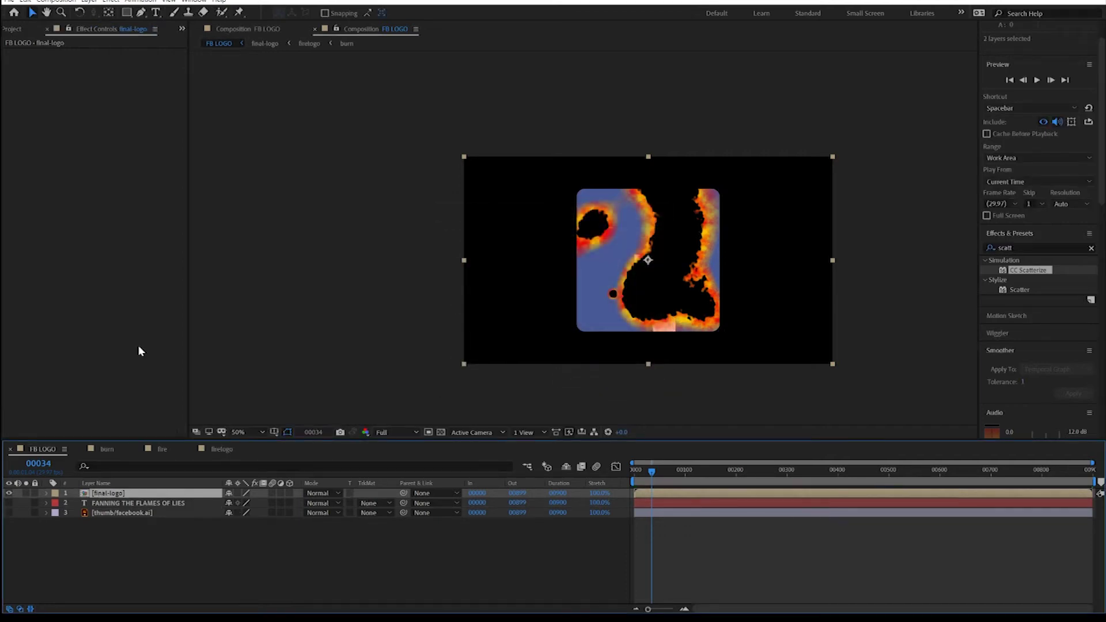
# Step: Duplicate the final-logo layer and select the lower copy
pyautogui.click(61, 535)
pyautogui.click(85, 494)
pyautogui.click(144, 539)
pyautogui.click(102, 494)
pyautogui.hotkey('ctrl', 'd')
pyautogui.click(103, 504)
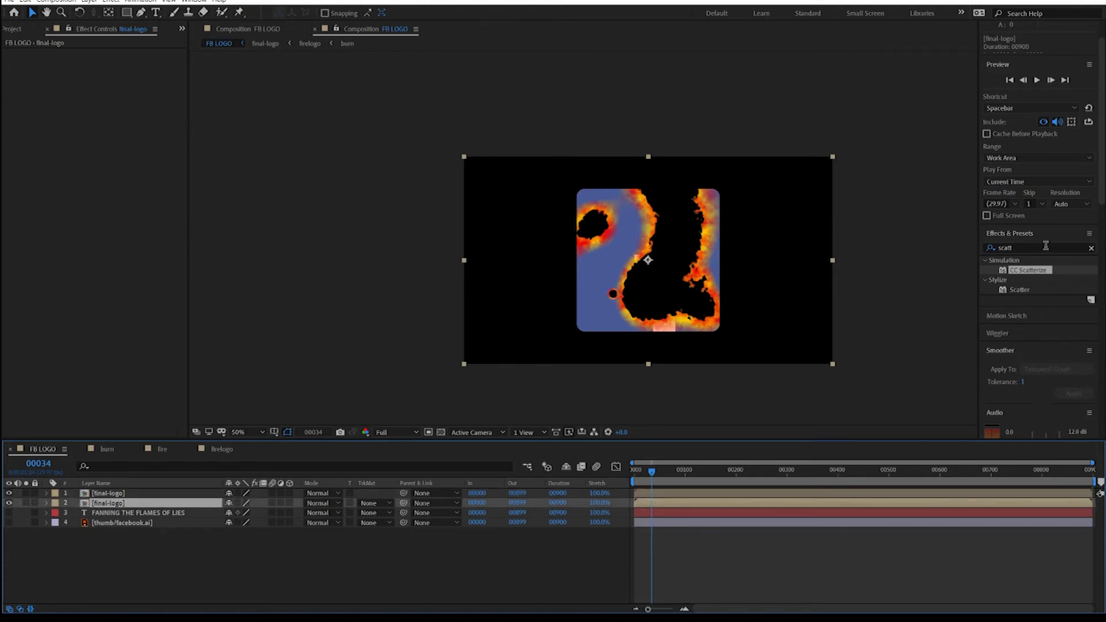
# Step: Apply CC Scatterize to the lower final-logo copy and try a Scatter value of -10
pyautogui.click(1002, 248)
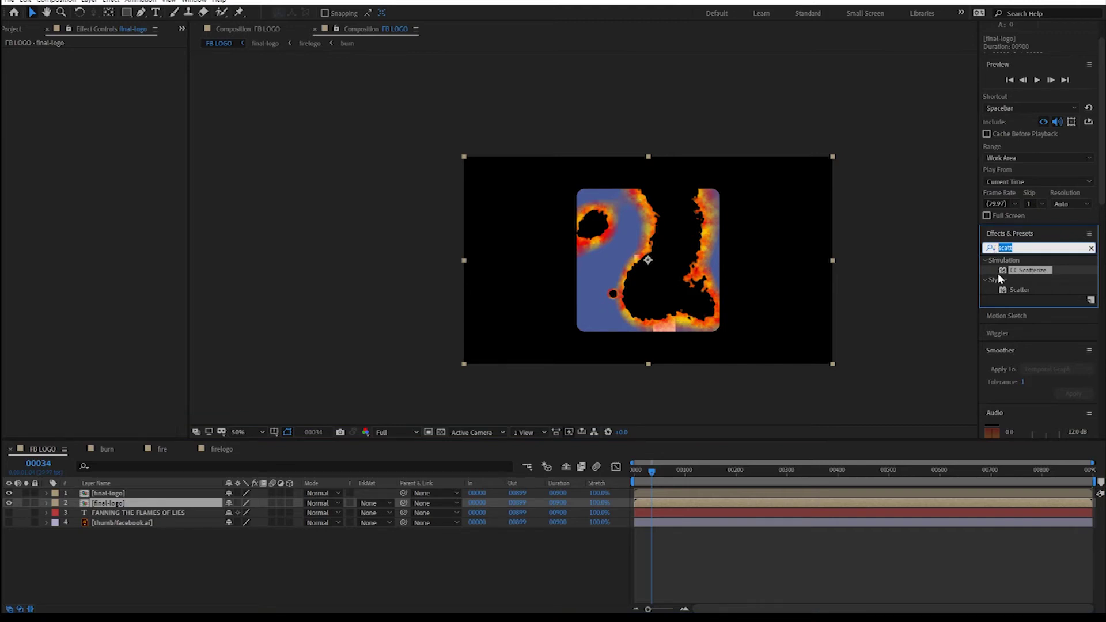
pyautogui.moveTo(1008, 270); pyautogui.dragTo(118, 503)
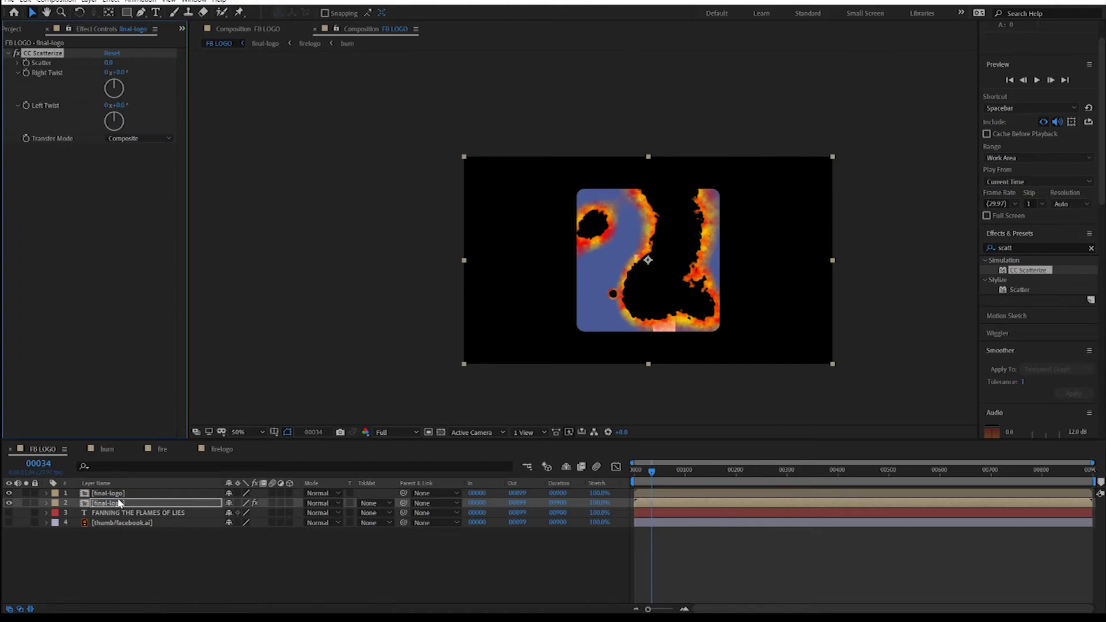
pyautogui.moveTo(108, 63); pyautogui.dragTo(126, 82)
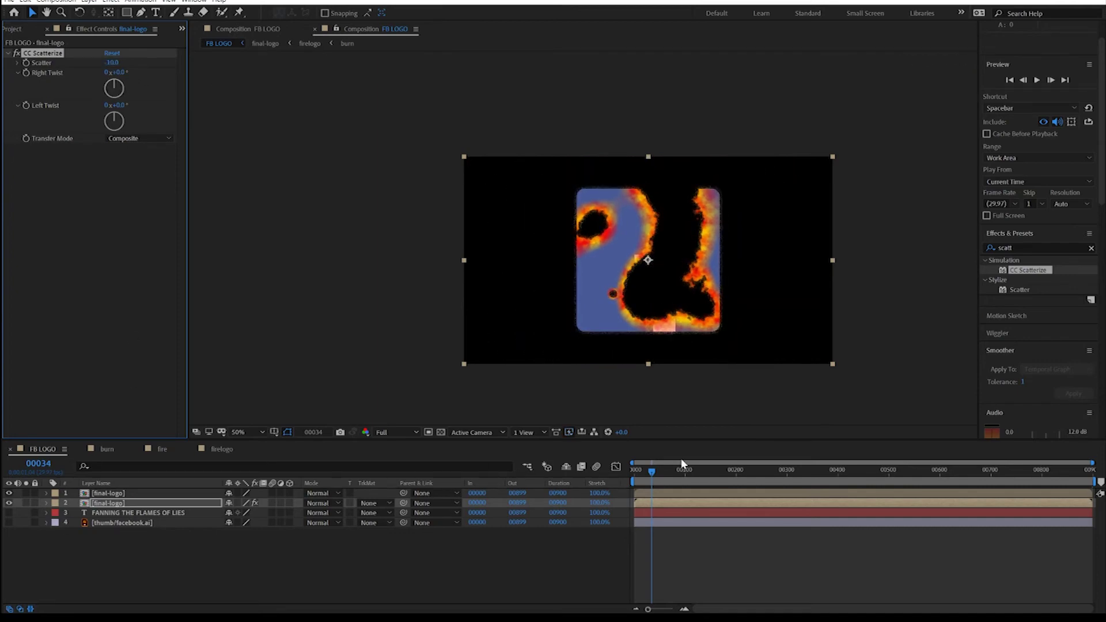
# Step: Keyframe Scatter at 0 on frame 0 of the lower final-logo layer and reveal its keyframes
pyautogui.moveTo(658, 469); pyautogui.dragTo(599, 464)
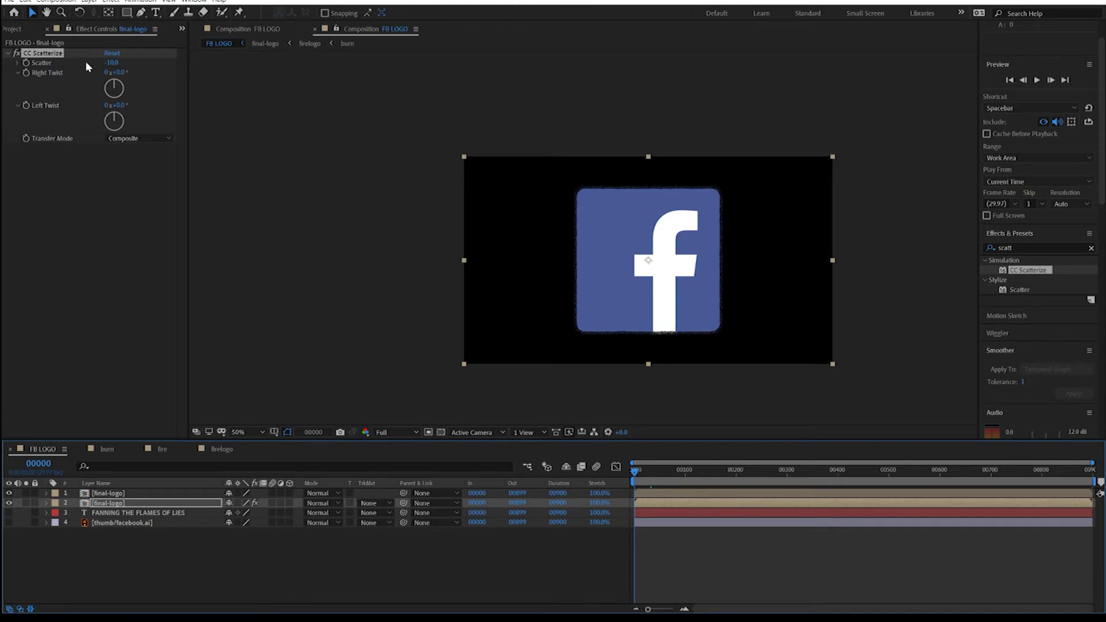
pyautogui.click(113, 62)
pyautogui.write('0')
pyautogui.press('Return')
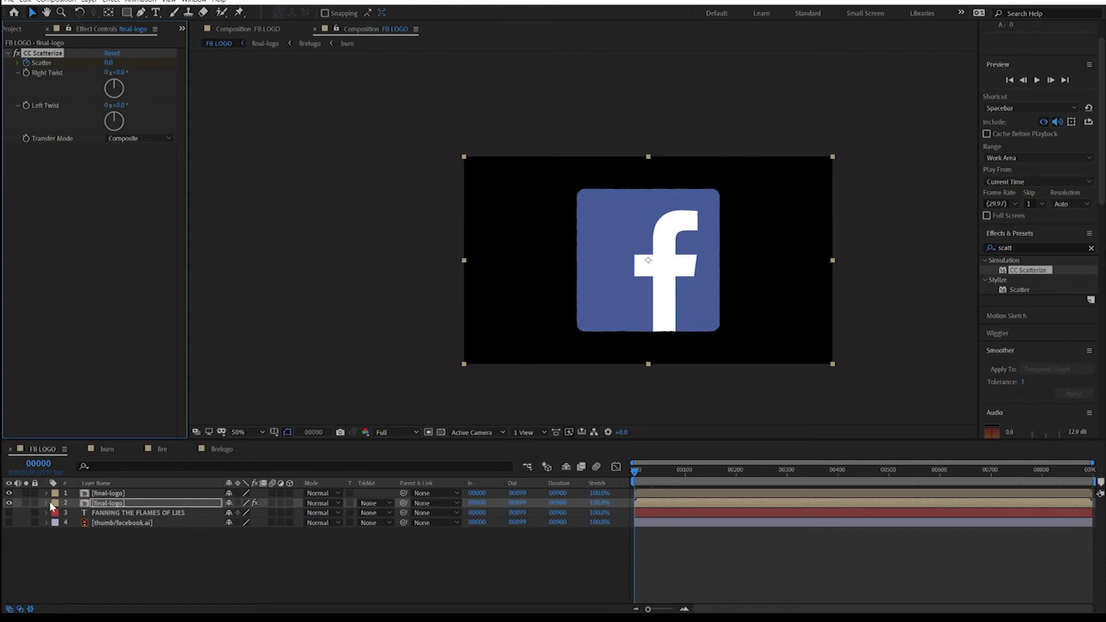
pyautogui.click(78, 502)
pyautogui.press('u')
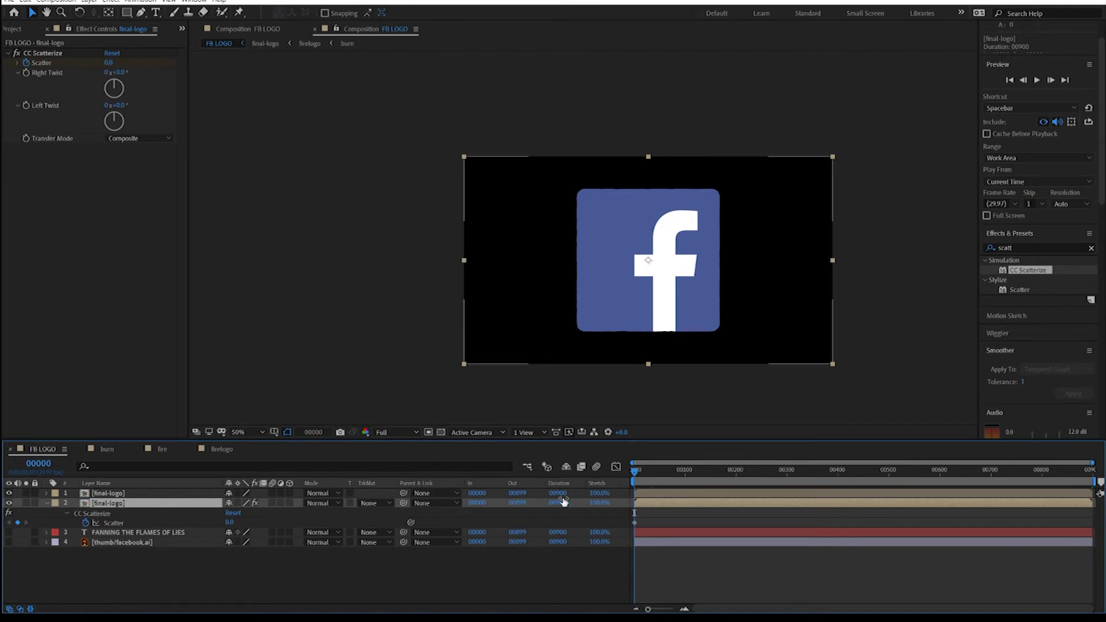
# Step: Go to frame 90 and set Scatter to 253 for the second keyframe
pyautogui.click(39, 464)
pyautogui.write('90')
pyautogui.press('Return')
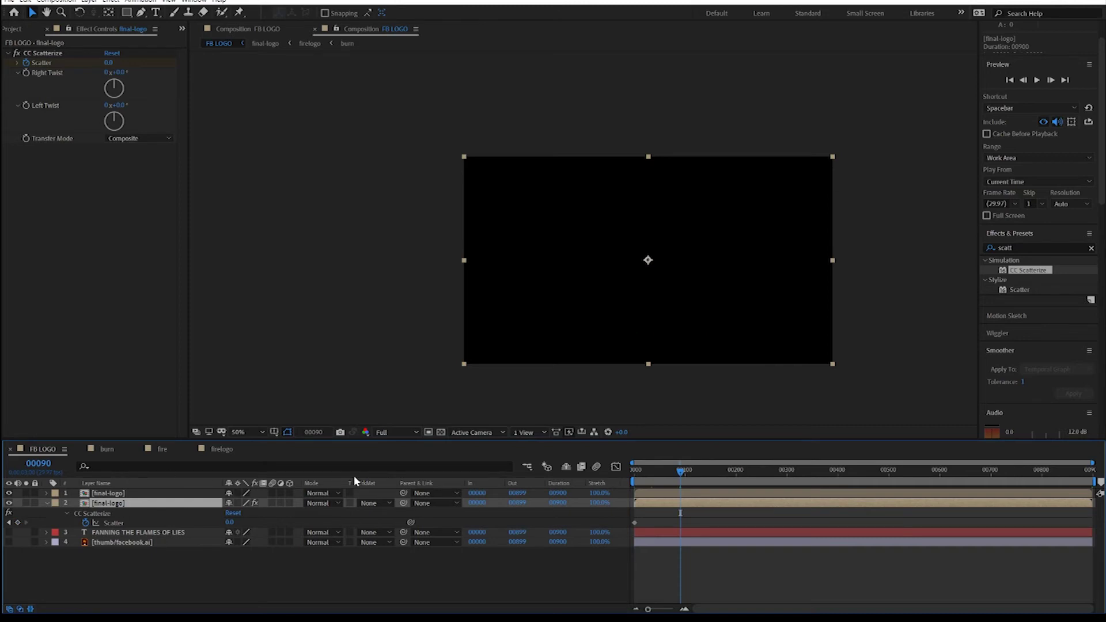
pyautogui.moveTo(108, 62); pyautogui.dragTo(118, 63)
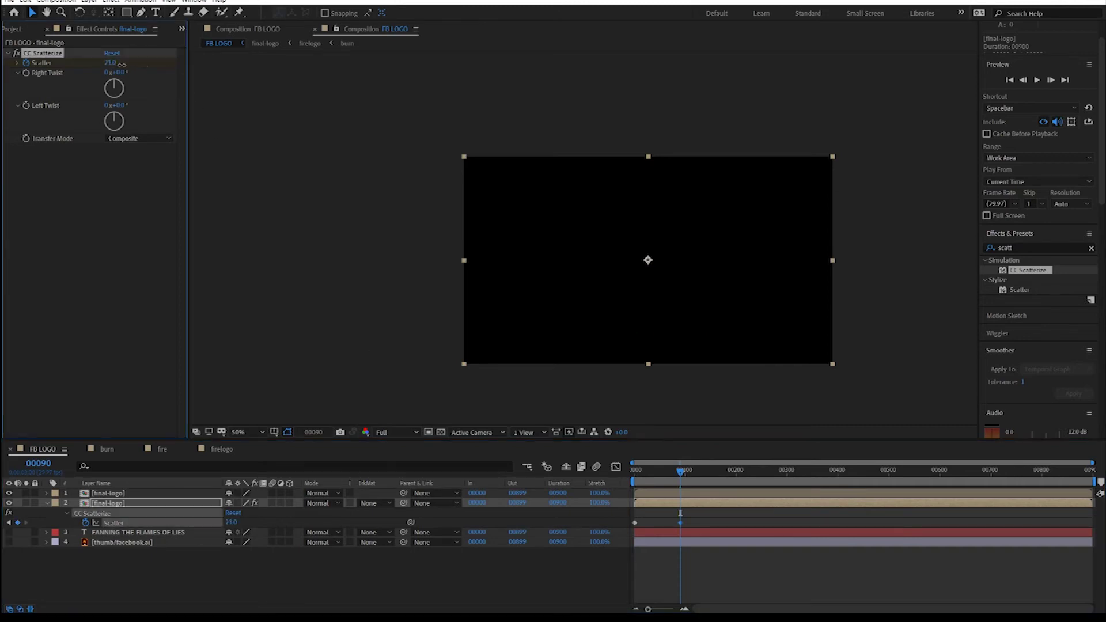
pyautogui.moveTo(258, 71); pyautogui.dragTo(262, 71)
# Step: Shorten the work area to about 98 frames, preview the scattering logo, and undo the keyframe movement
pyautogui.moveTo(679, 470); pyautogui.dragTo(632, 467)
pyautogui.press('space')
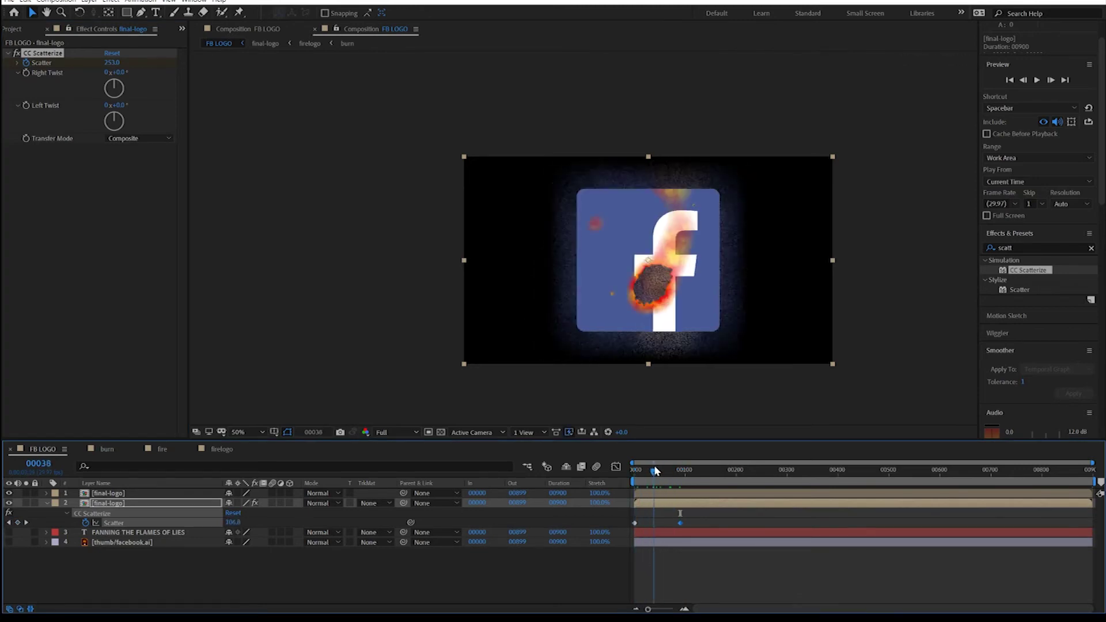
pyautogui.press('space')
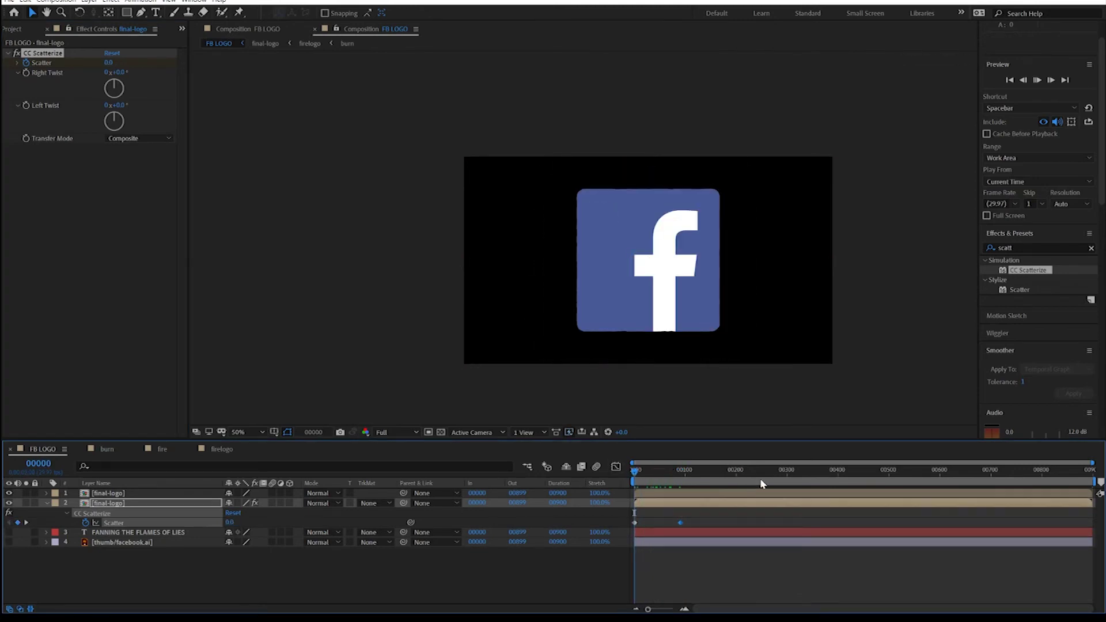
pyautogui.press('space')
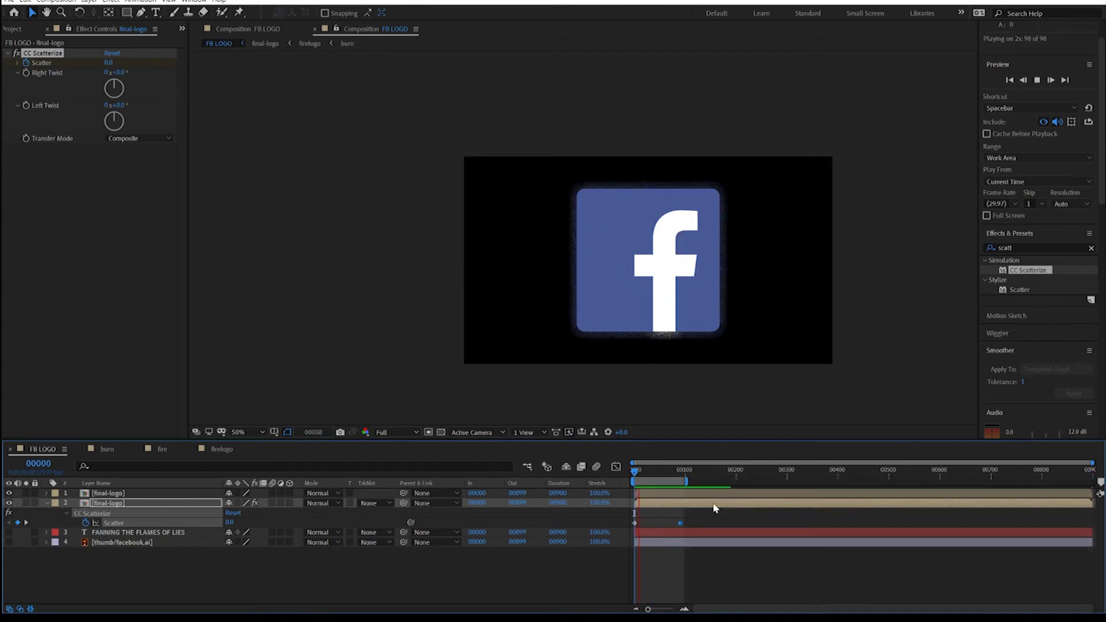
pyautogui.moveTo(657, 468); pyautogui.dragTo(639, 476)
pyautogui.hotkey('ctrl', 'z')
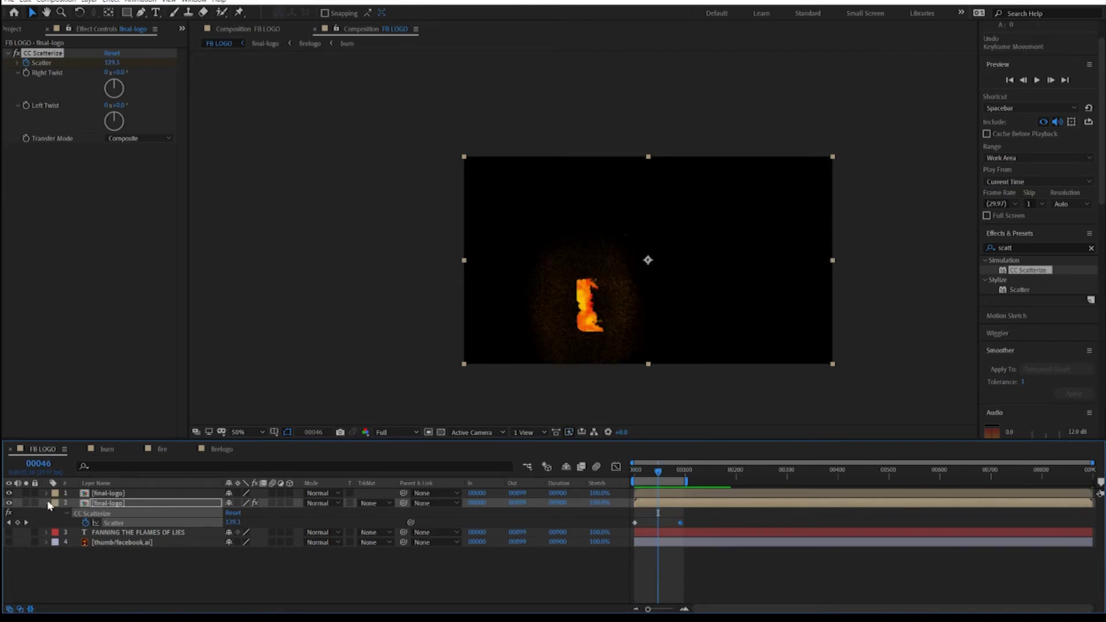
# Step: Collapse the lower final-logo layer, shift it to start at frame 9, and preview the delayed scatter
pyautogui.click(46, 503)
pyautogui.click(95, 504)
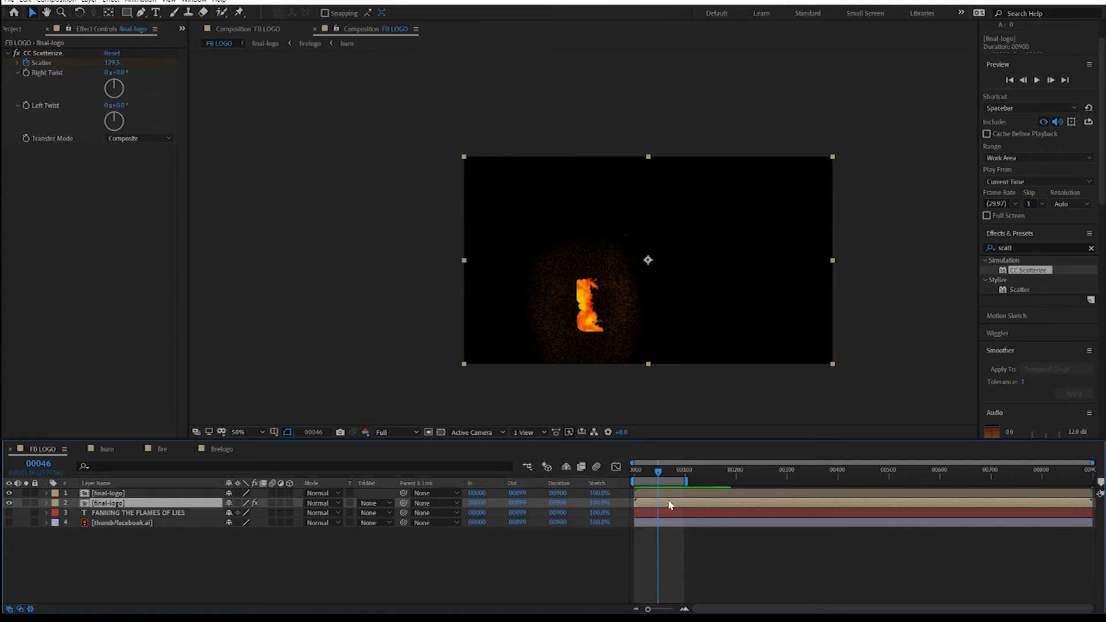
pyautogui.moveTo(681, 505); pyautogui.dragTo(635, 474)
pyautogui.press('space')
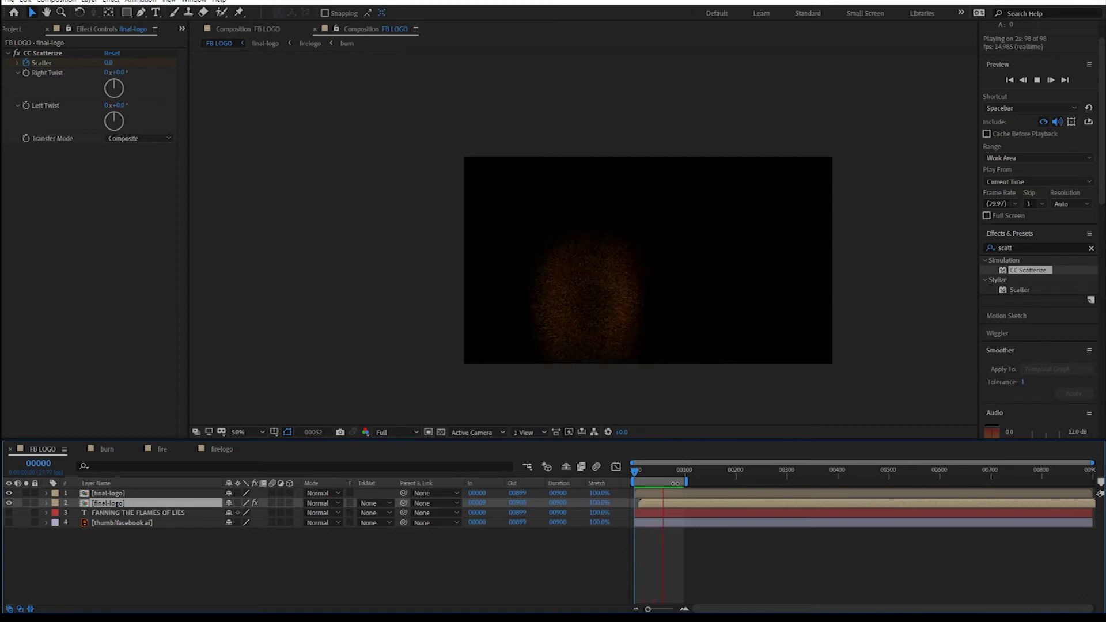
pyautogui.click(635, 472)
pyautogui.press('space')
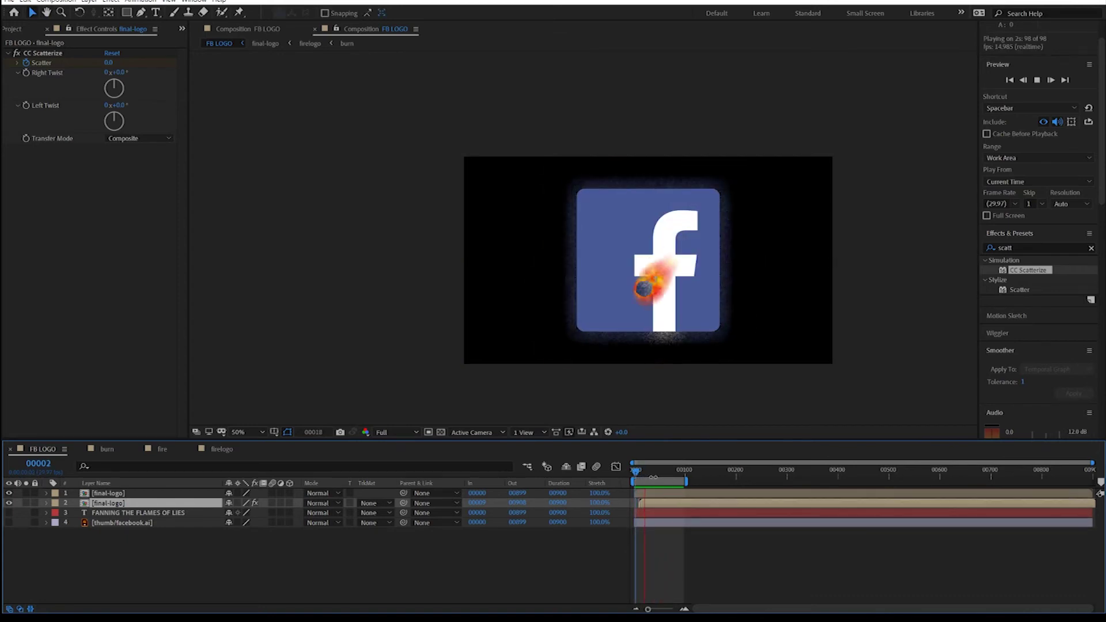
pyautogui.press('space')
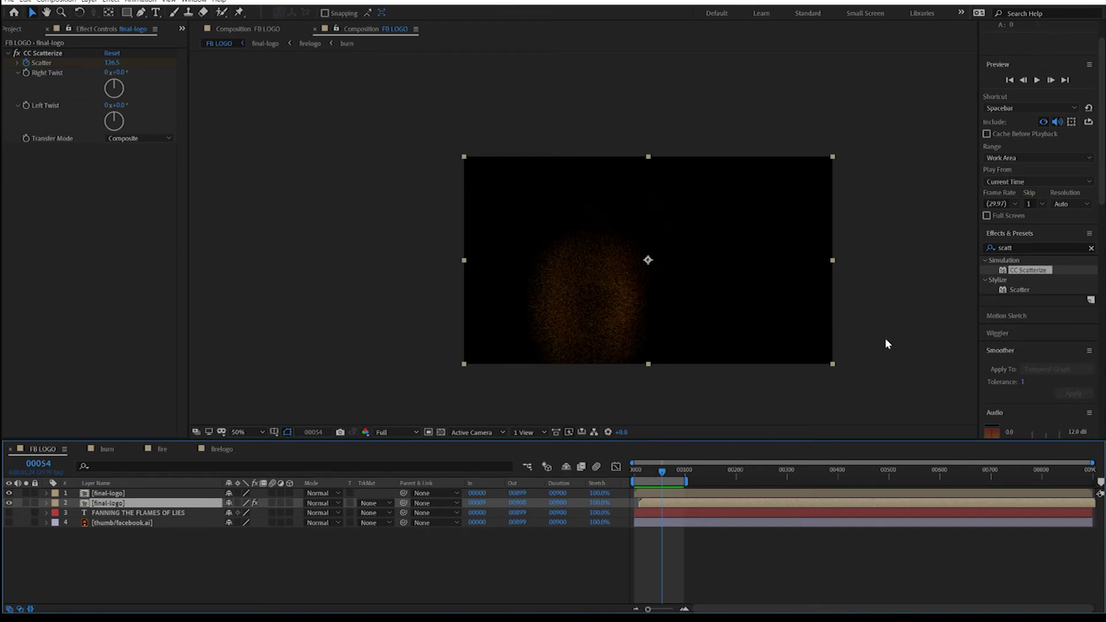
# Step: Search the effects for "fast", apply Fast Box Blur to the lower final-logo layer with a Blur Radius of 8, and preview it
pyautogui.moveTo(1031, 252); pyautogui.dragTo(963, 222)
pyautogui.write('fast')
pyautogui.moveTo(1015, 315); pyautogui.dragTo(662, 503)
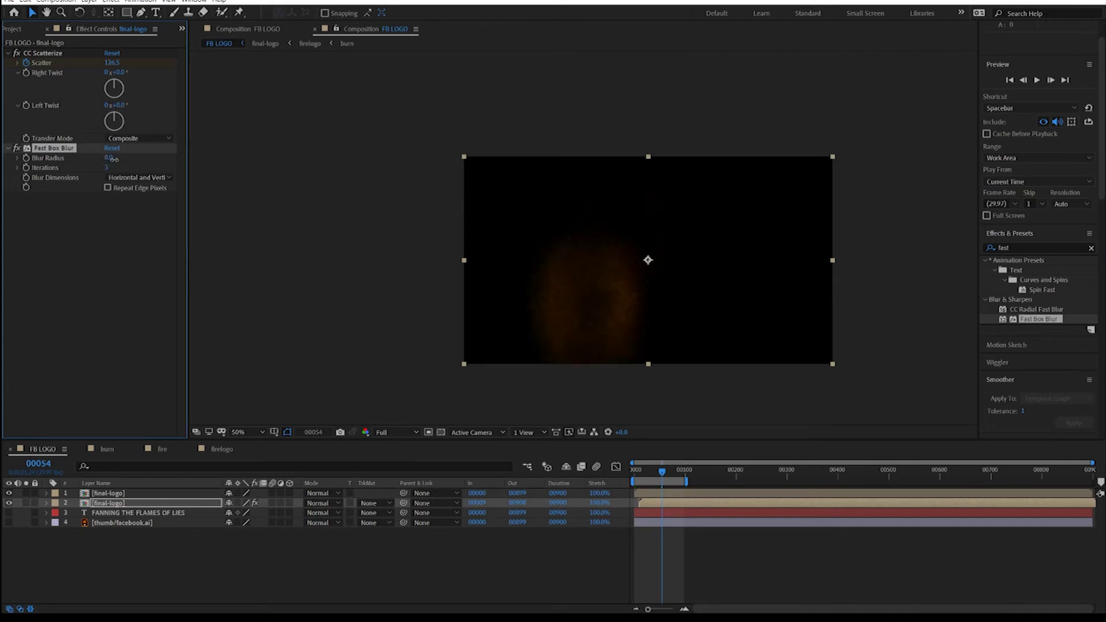
pyautogui.moveTo(663, 470); pyautogui.dragTo(644, 475)
pyautogui.press('space')
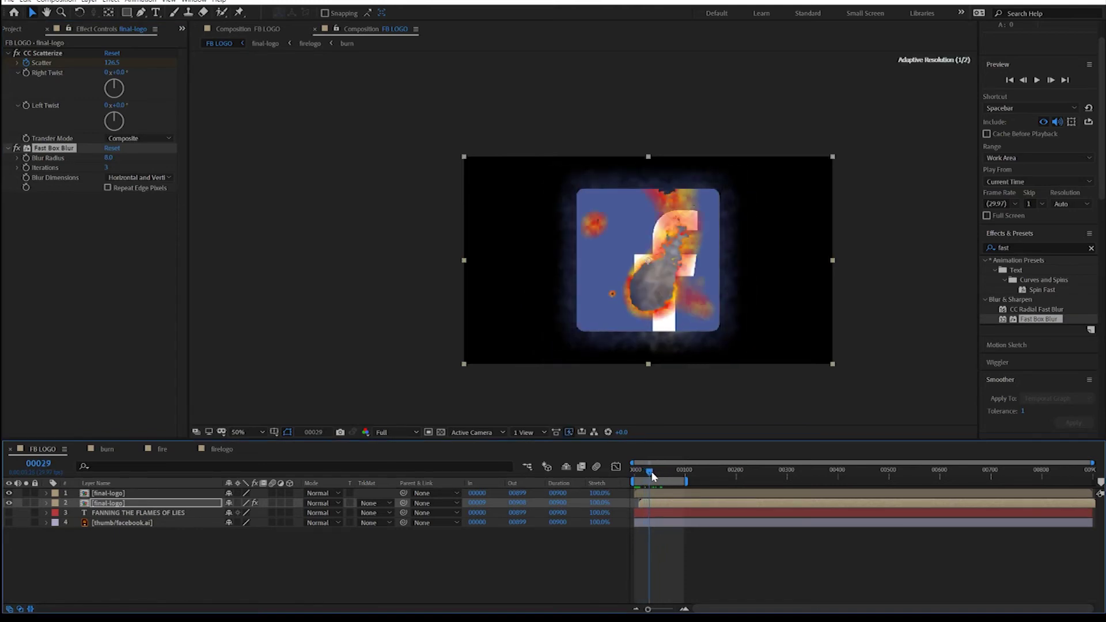
# Step: Move the lower final-logo layer's first Scatter keyframe to frame 23, replay the burn, and collapse the layer
pyautogui.press('u')
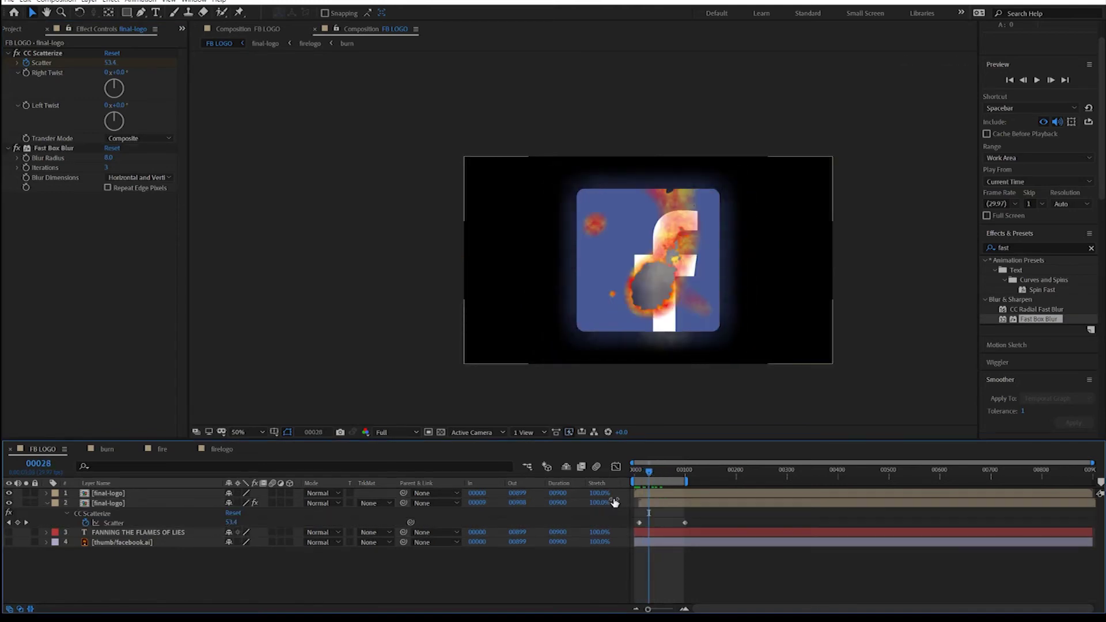
pyautogui.click(9, 523)
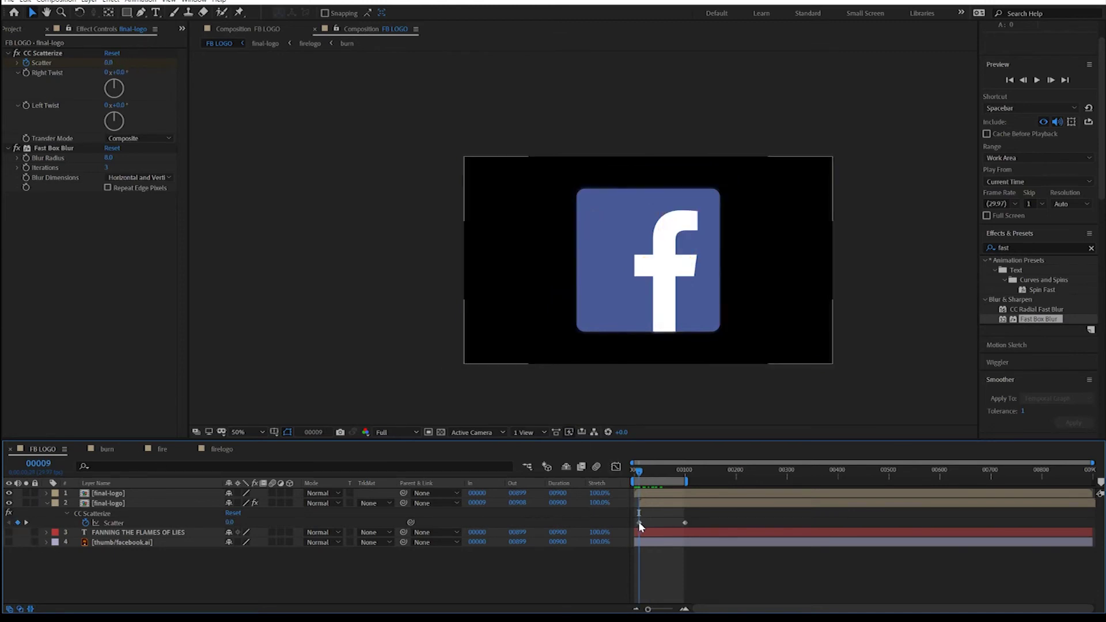
pyautogui.click(639, 522)
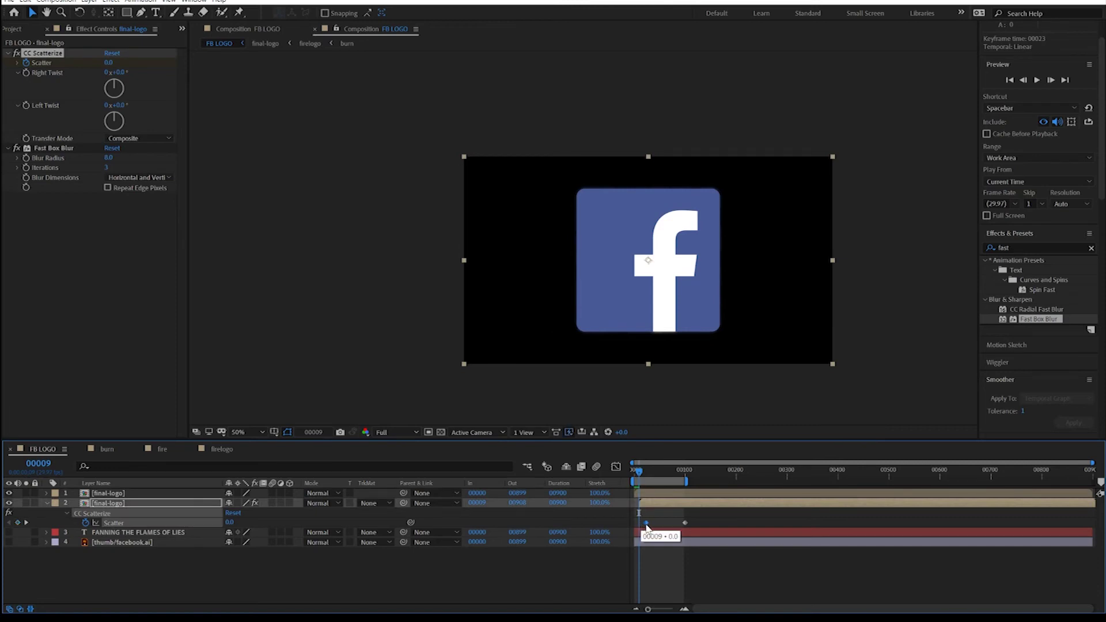
pyautogui.click(625, 468)
pyautogui.press('space')
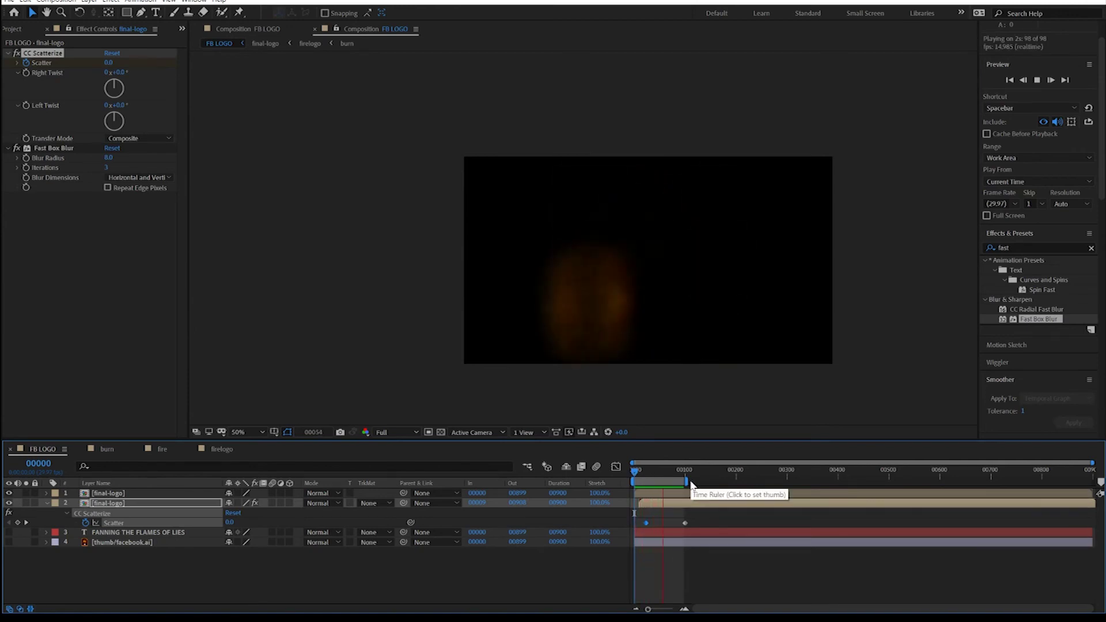
pyautogui.click(658, 470)
pyautogui.moveTo(642, 470)
pyautogui.mouseDown()
pyautogui.moveTo(627, 470)
pyautogui.moveTo(662, 477)
pyautogui.moveTo(627, 477)
pyautogui.mouseUp()
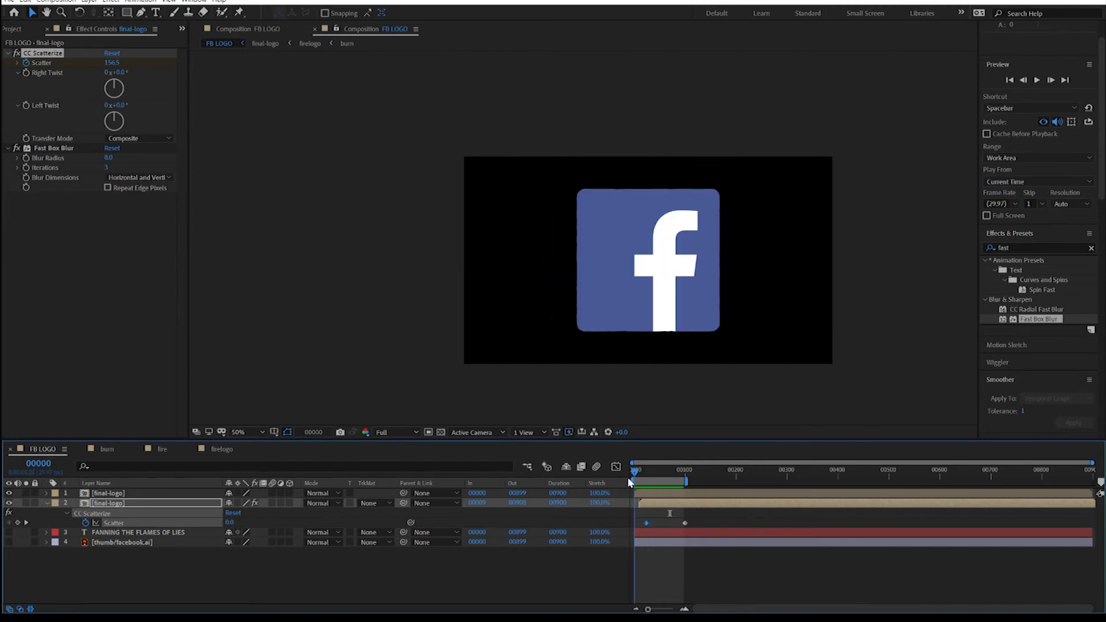
pyautogui.press('space')
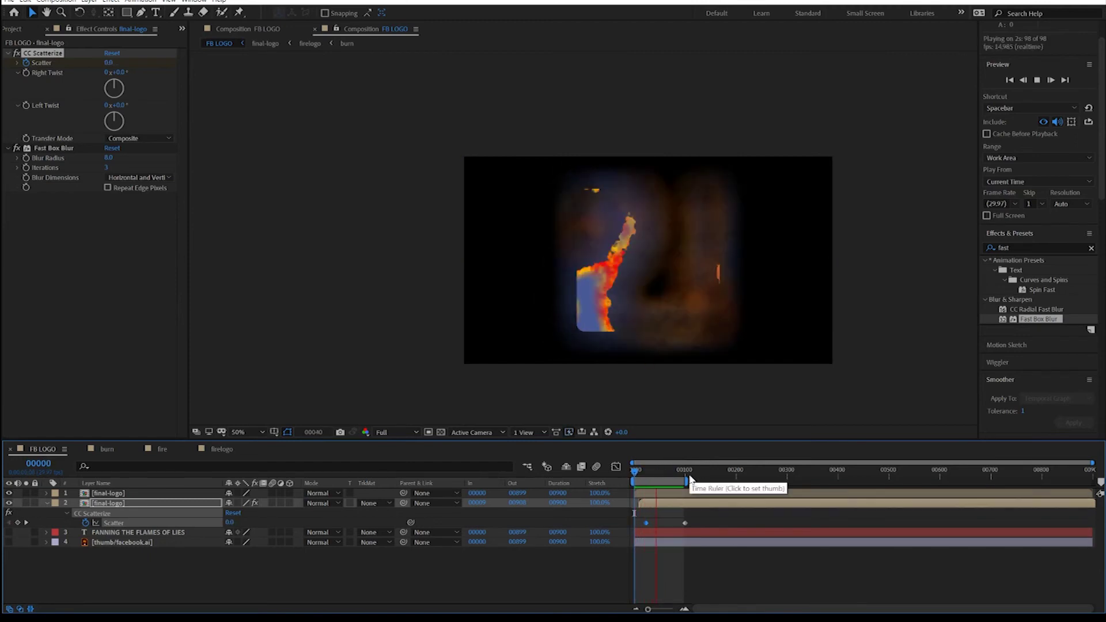
pyautogui.click(669, 472)
pyautogui.moveTo(667, 472); pyautogui.dragTo(642, 472)
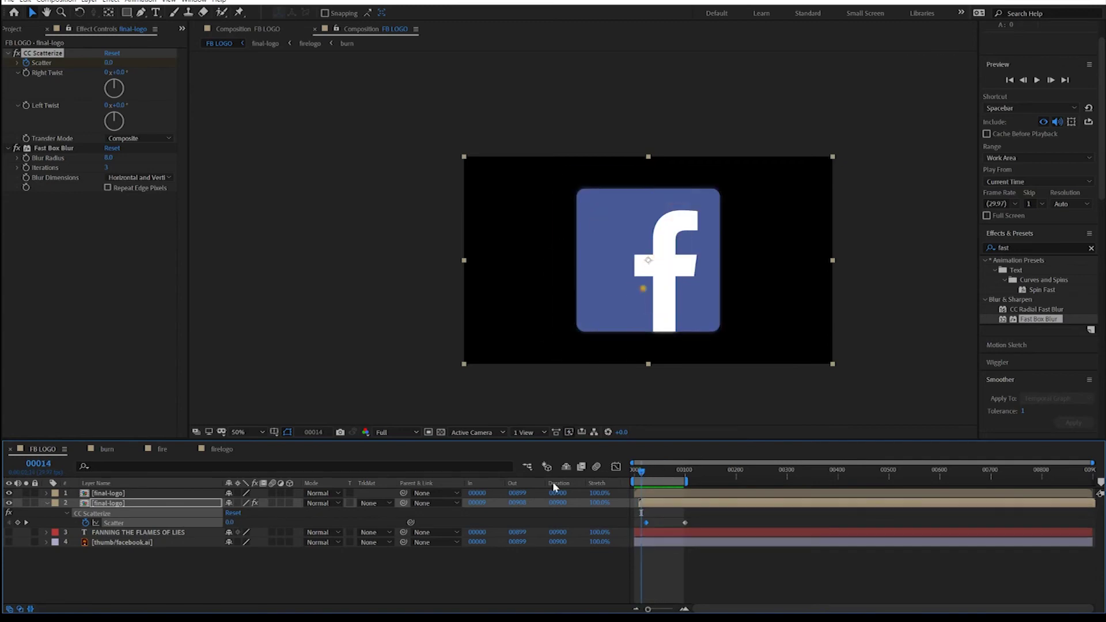
pyautogui.click(46, 503)
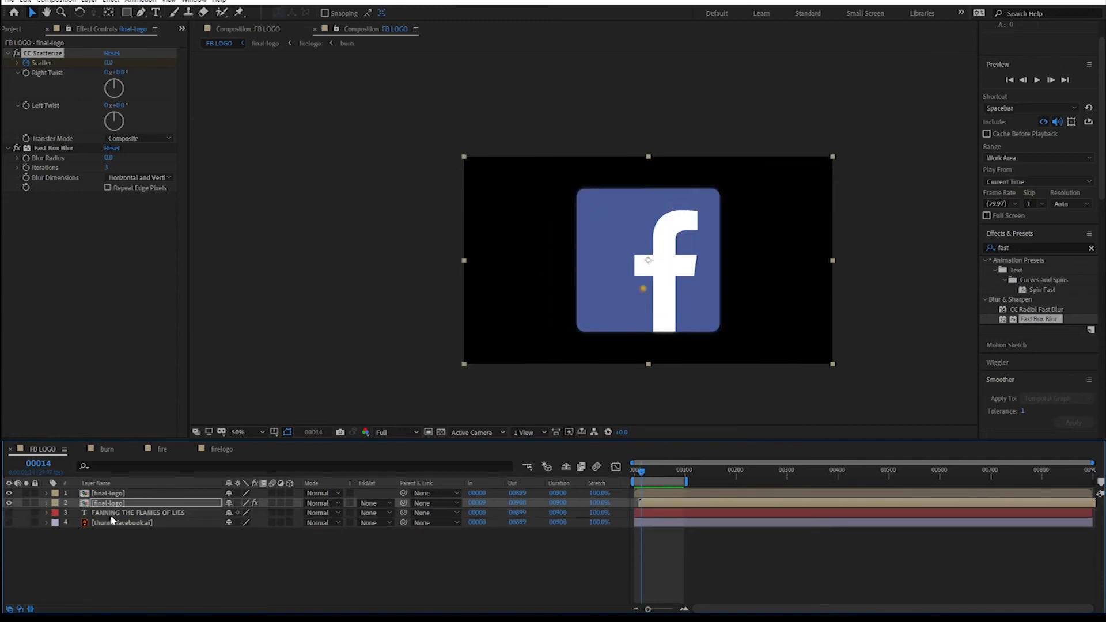
# Step: Show the thumb/facebook.ai layer and preview the logo burning away over it
pyautogui.click(9, 522)
pyautogui.moveTo(644, 474); pyautogui.dragTo(634, 472)
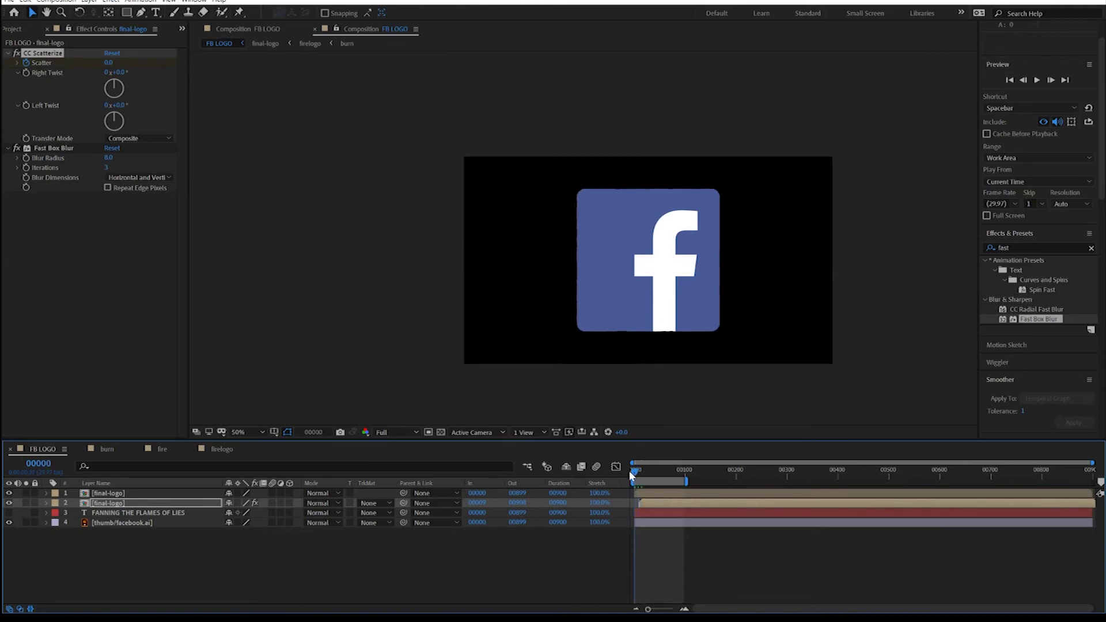
pyautogui.press('space')
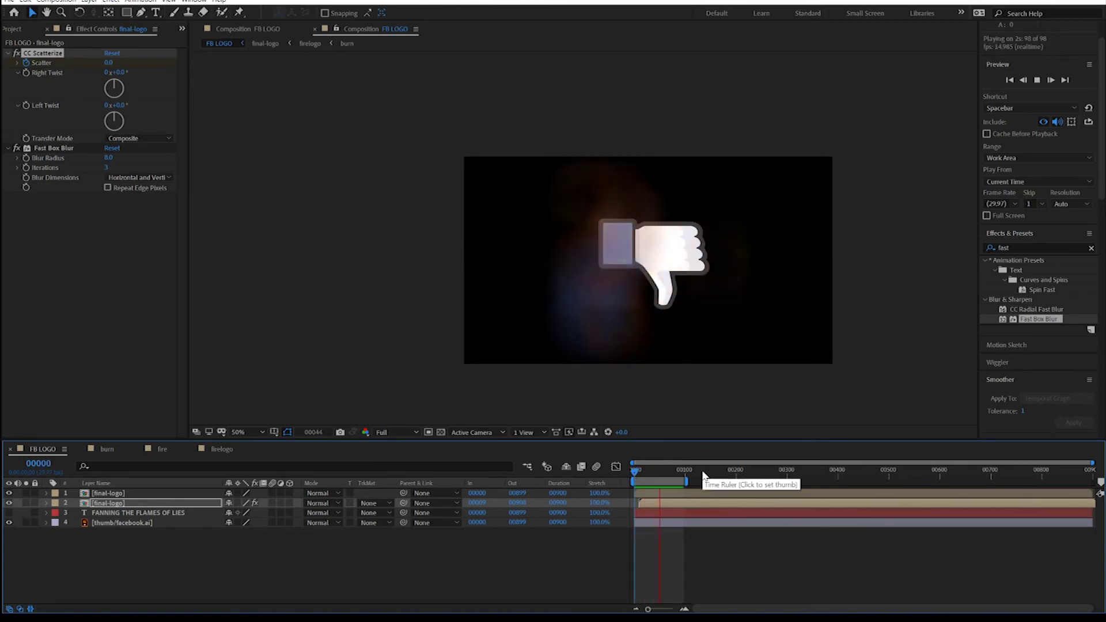
pyautogui.press('space')
pyautogui.moveTo(671, 471); pyautogui.dragTo(603, 476)
pyautogui.press('space')
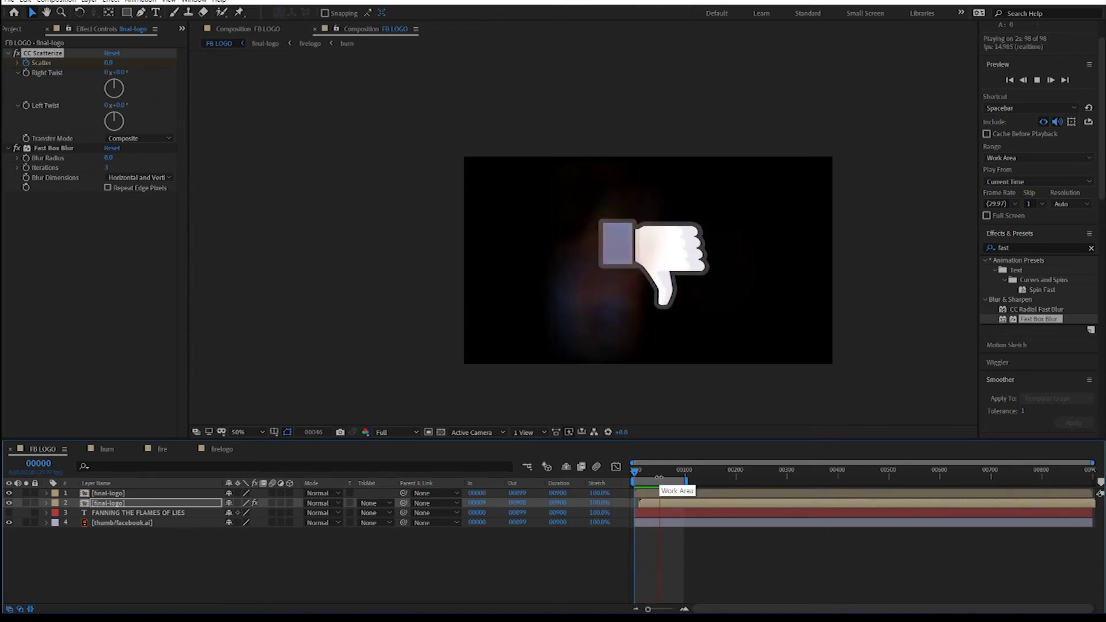
pyautogui.press('space')
# Step: Show the "FANNING THE FLAMES OF LIES" text layer and preview the animation from the start
pyautogui.click(8, 513)
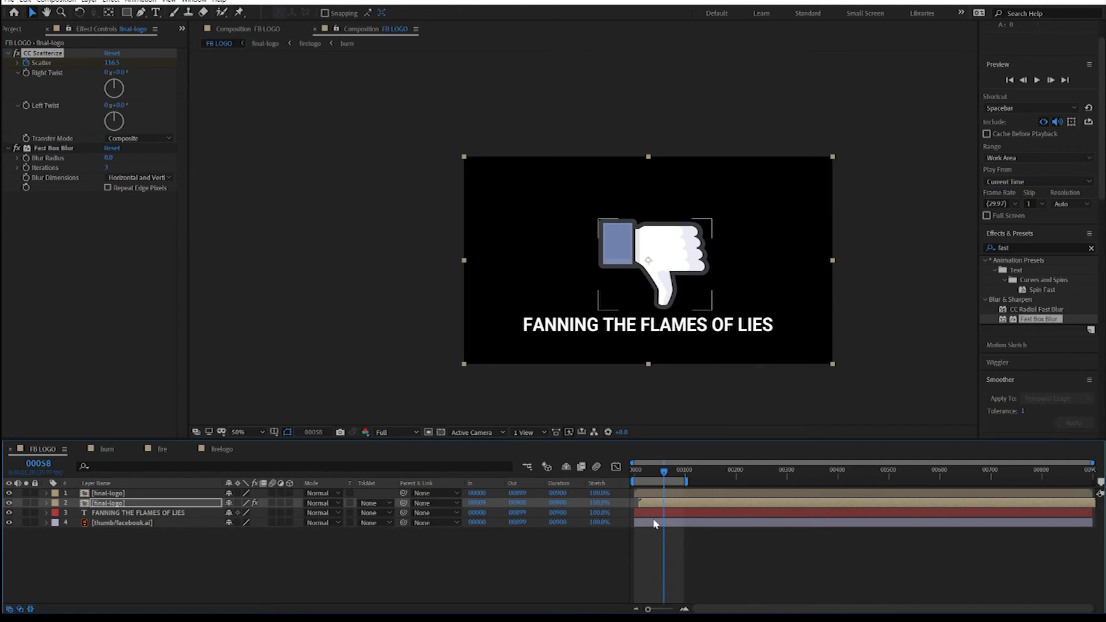
pyautogui.moveTo(665, 471); pyautogui.dragTo(617, 468)
pyautogui.press('space')
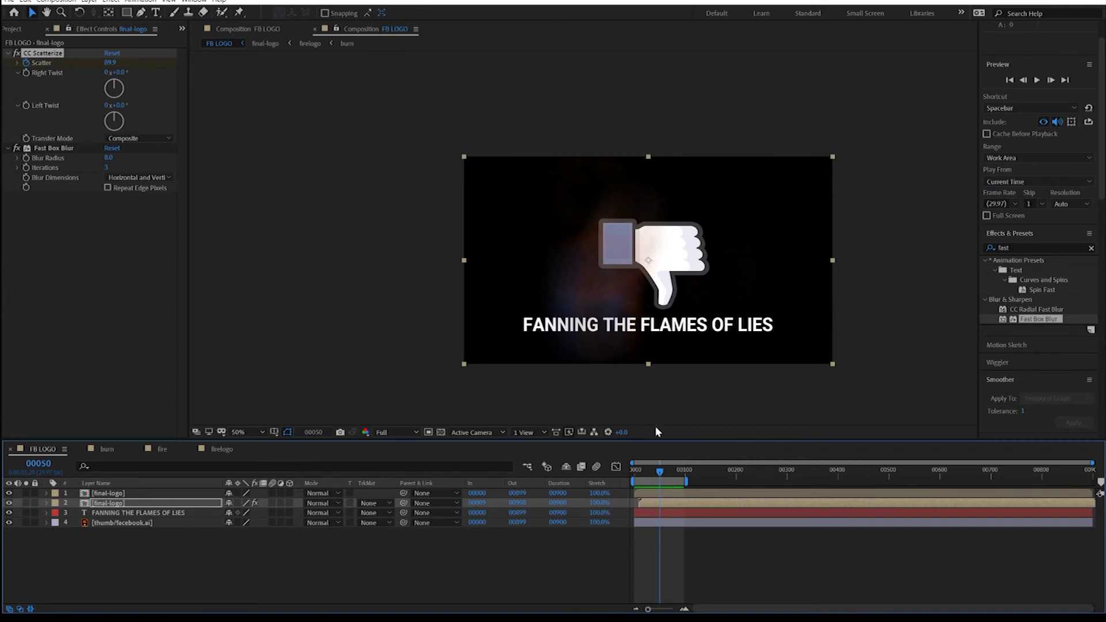
# Step: Place the fire composition directly below the "FANNING THE FLAMES OF LIES" text layer and set its track matte to Alpha Matte of that text
pyautogui.moveTo(659, 474)
pyautogui.mouseDown()
pyautogui.moveTo(637, 476)
pyautogui.moveTo(666, 476)
pyautogui.mouseUp()
pyautogui.click(19, 29)
pyautogui.click(23, 167)
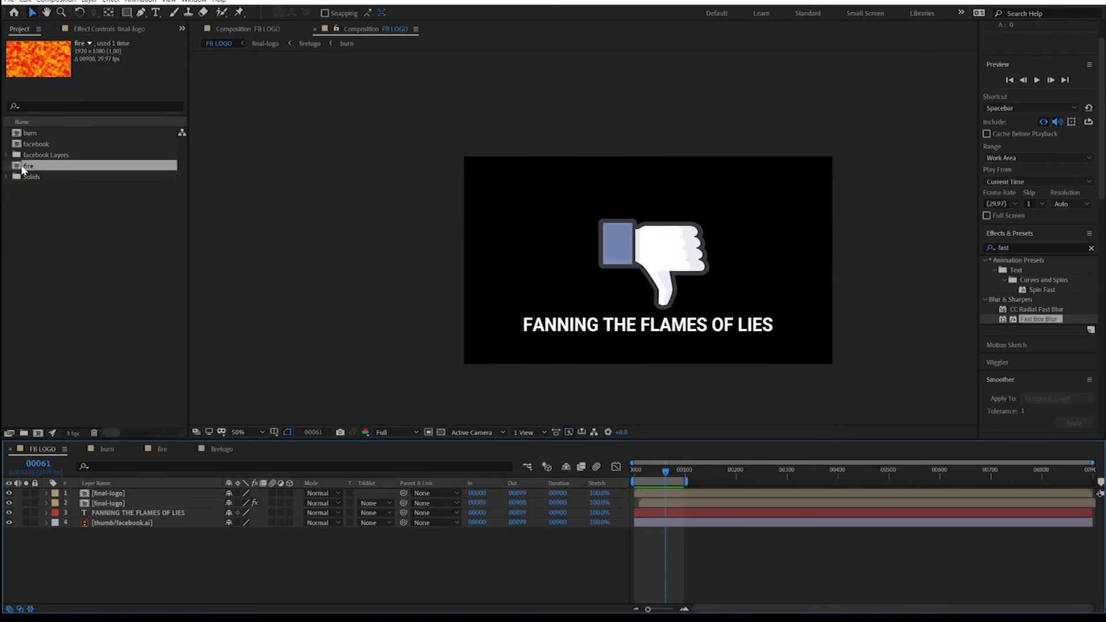
pyautogui.moveTo(19, 168); pyautogui.dragTo(37, 514)
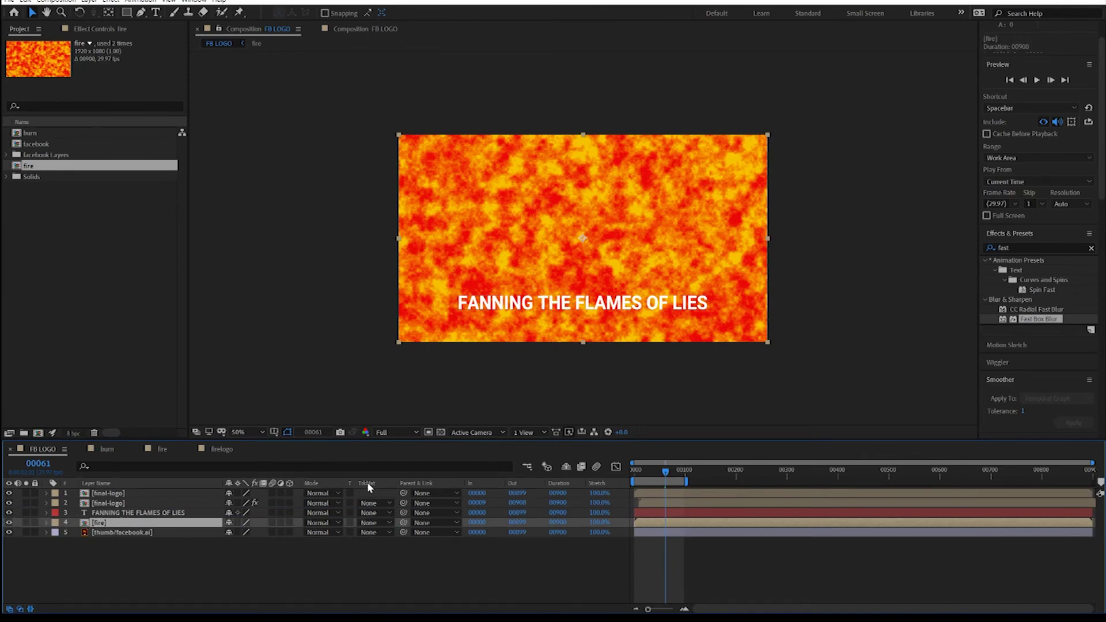
pyautogui.click(375, 522)
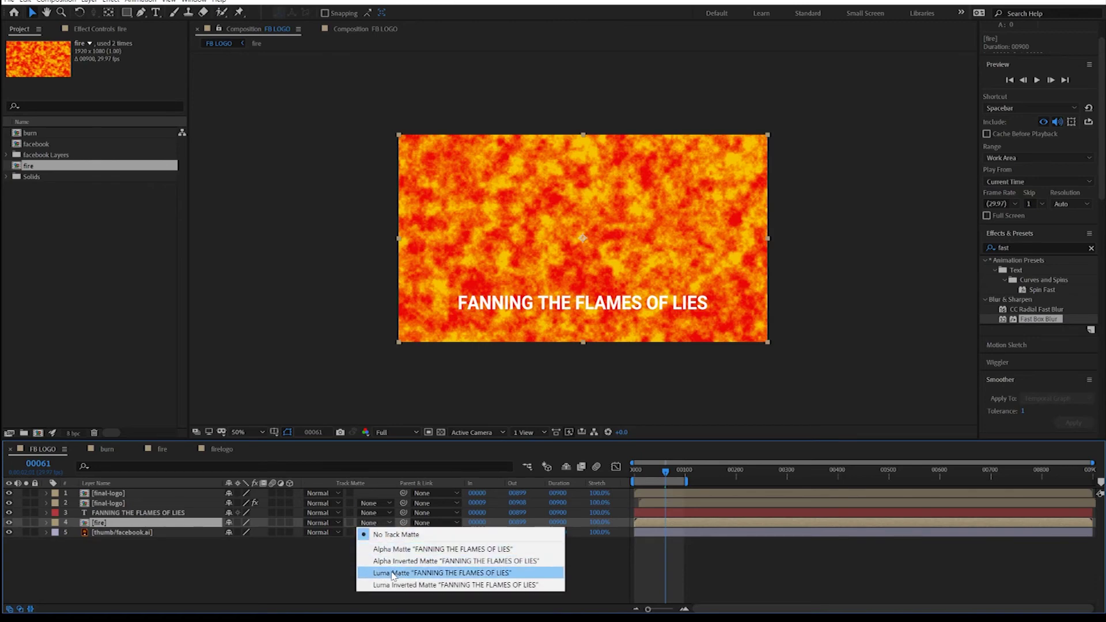
pyautogui.click(396, 550)
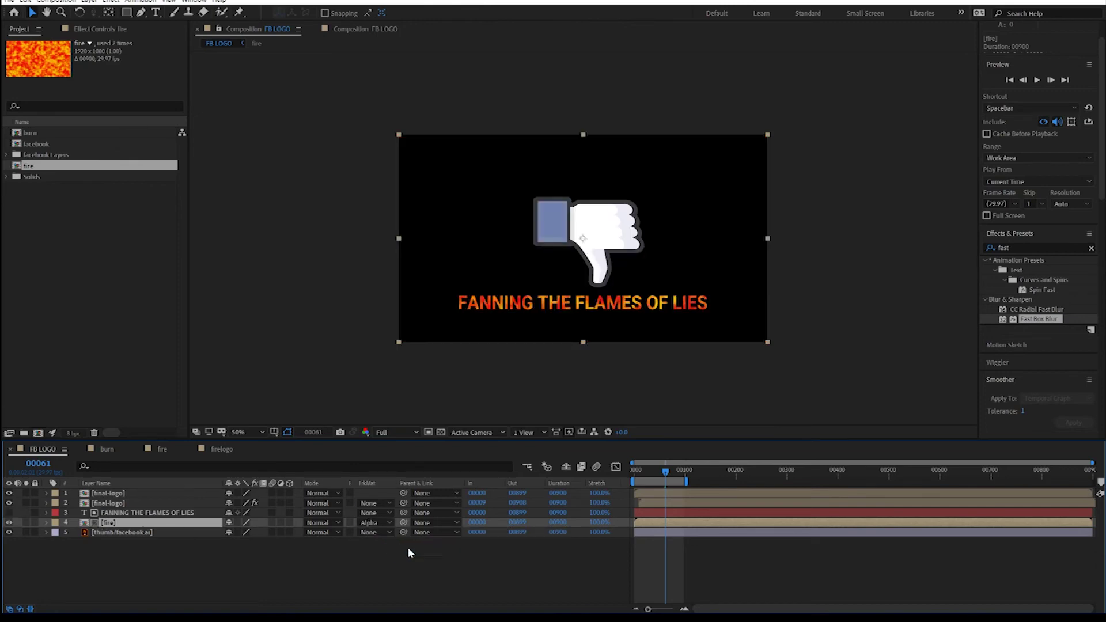
# Step: Play the animation from the start and scrub to about frame 62 to examine how the fire-filled tagline sits behind the burning logo
pyautogui.moveTo(664, 474); pyautogui.dragTo(611, 467)
pyautogui.press('space')
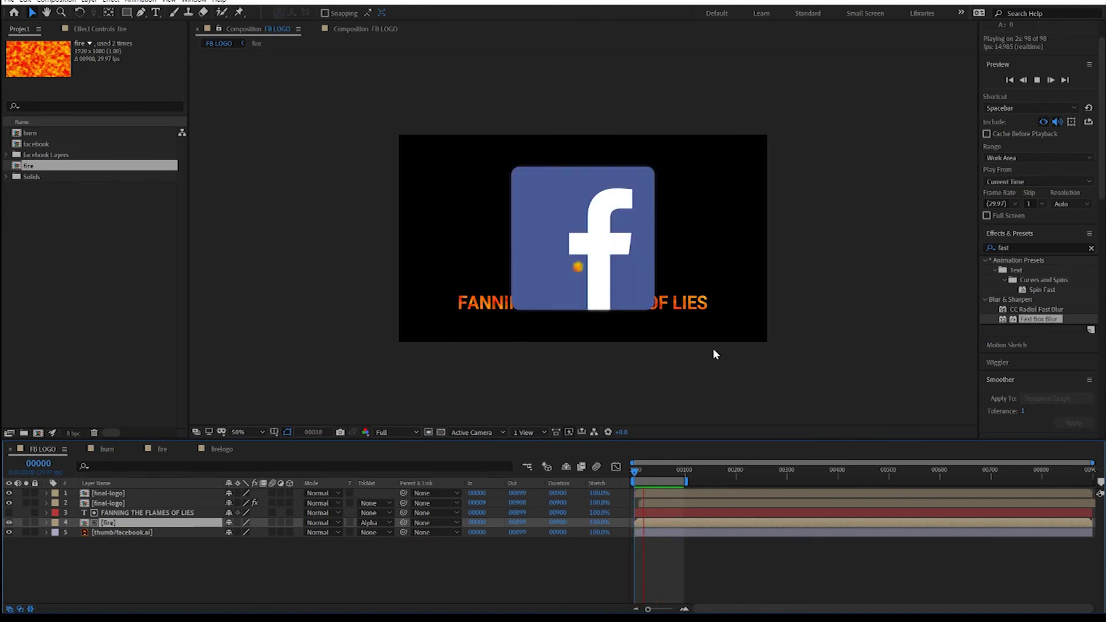
pyautogui.press('space')
pyautogui.moveTo(647, 476); pyautogui.dragTo(630, 470)
pyautogui.press('space')
pyautogui.press('space')
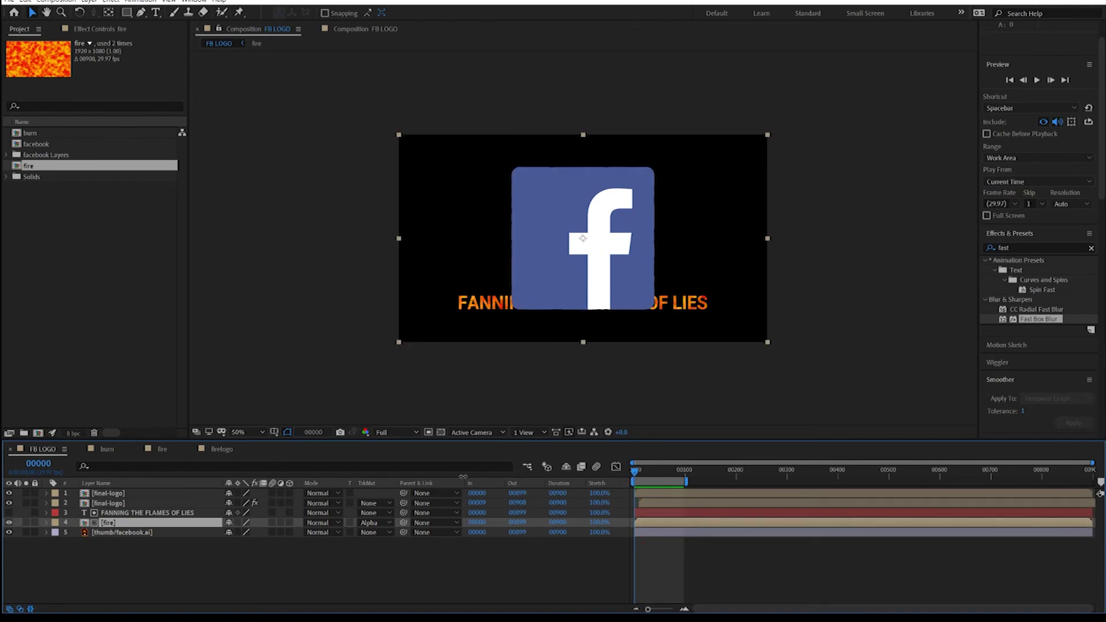
pyautogui.click(9, 503)
pyautogui.click(10, 493)
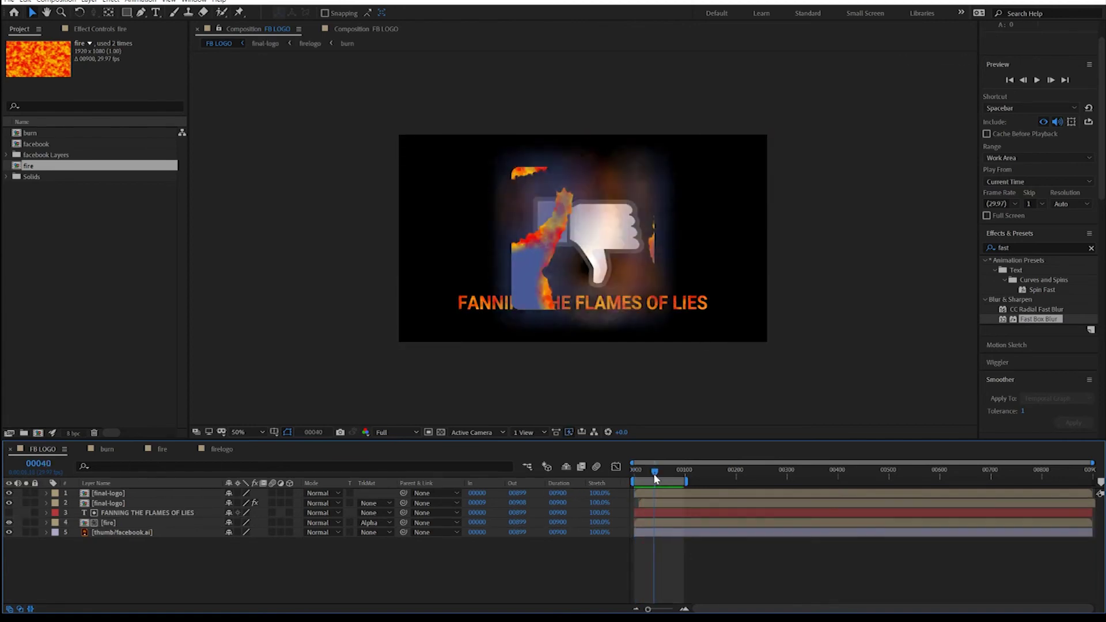
pyautogui.moveTo(655, 477); pyautogui.dragTo(666, 478)
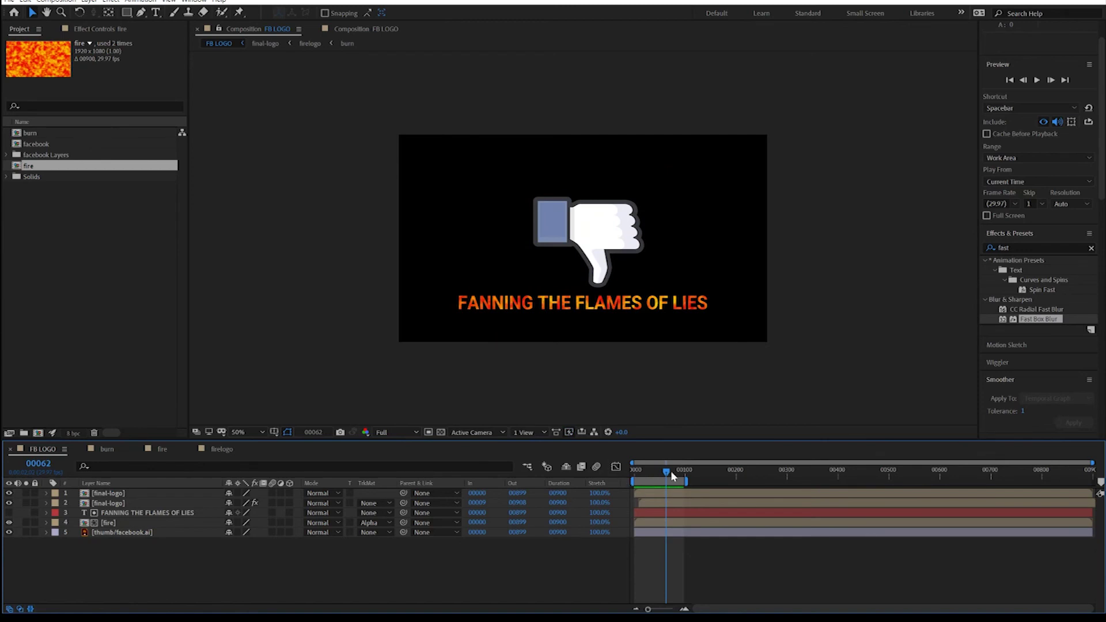
pyautogui.moveTo(667, 472)
pyautogui.mouseDown()
pyautogui.moveTo(634, 470)
pyautogui.moveTo(660, 475)
pyautogui.mouseUp()
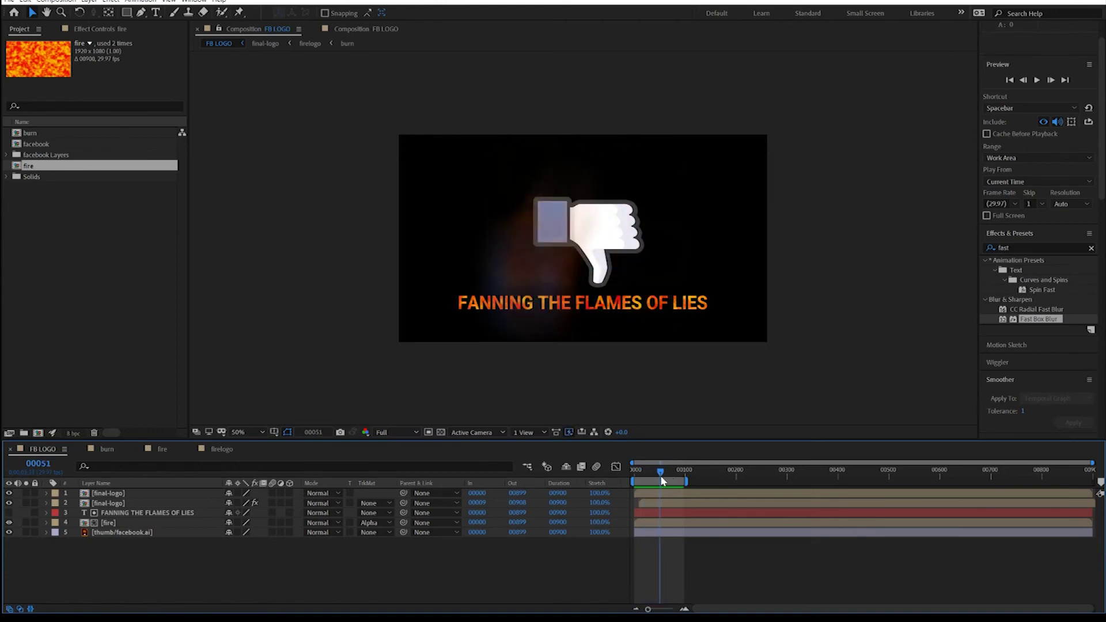
# Step: Add the burn composition to the FB LOGO timeline directly above the "FANNING THE FLAMES OF LIES" text layer
pyautogui.click(46, 205)
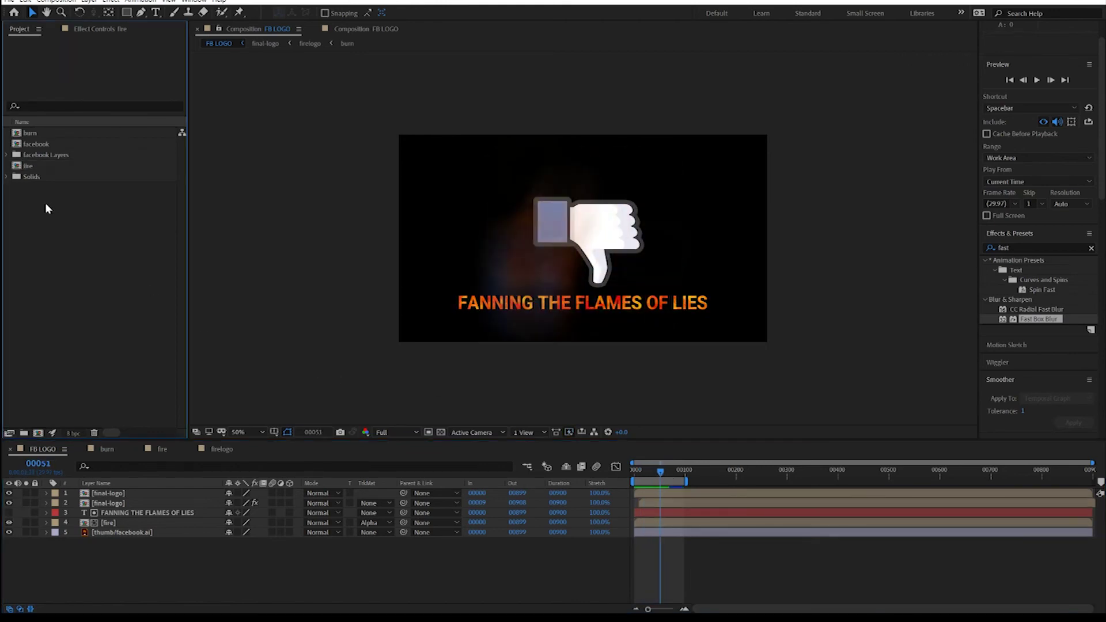
pyautogui.click(23, 133)
pyautogui.moveTo(19, 134)
pyautogui.mouseDown()
pyautogui.moveTo(25, 526)
pyautogui.moveTo(24, 513)
pyautogui.mouseUp()
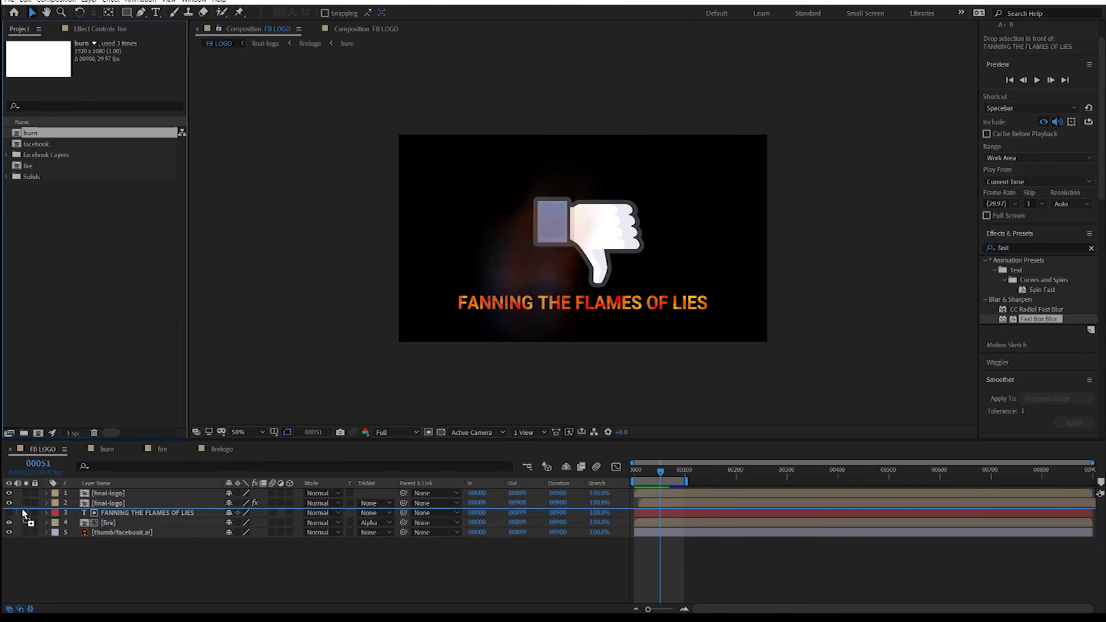
pyautogui.moveTo(23, 511); pyautogui.dragTo(22, 508)
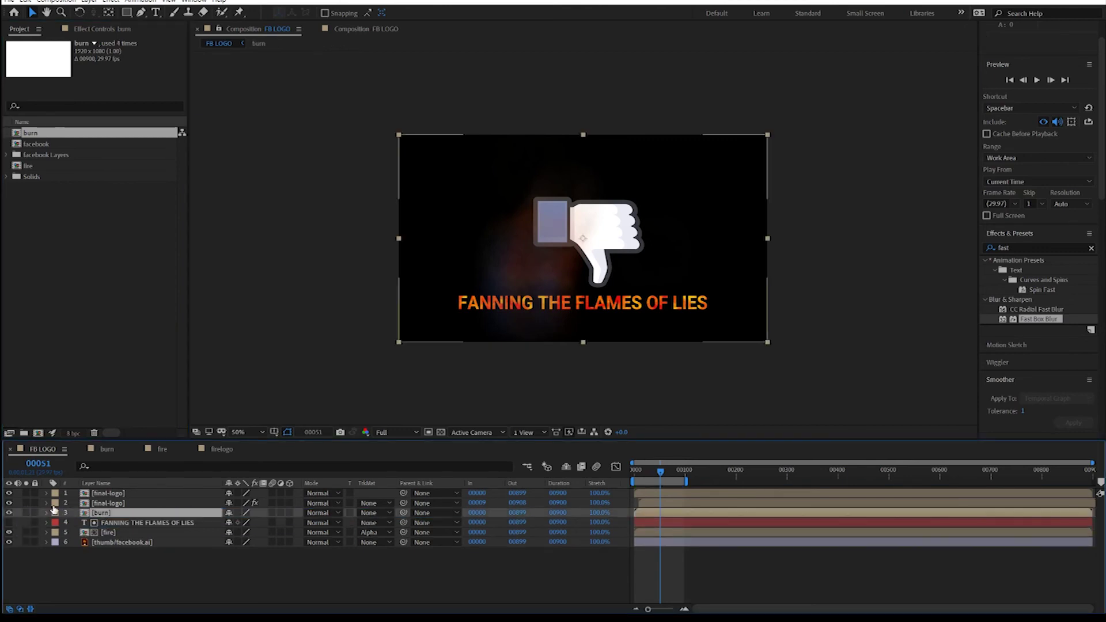
# Step: Pre-compose the "FANNING THE FLAMES OF LIES" text layer together with its fire layer as "fire-text", moving all attributes into the new composition
pyautogui.click(116, 522)
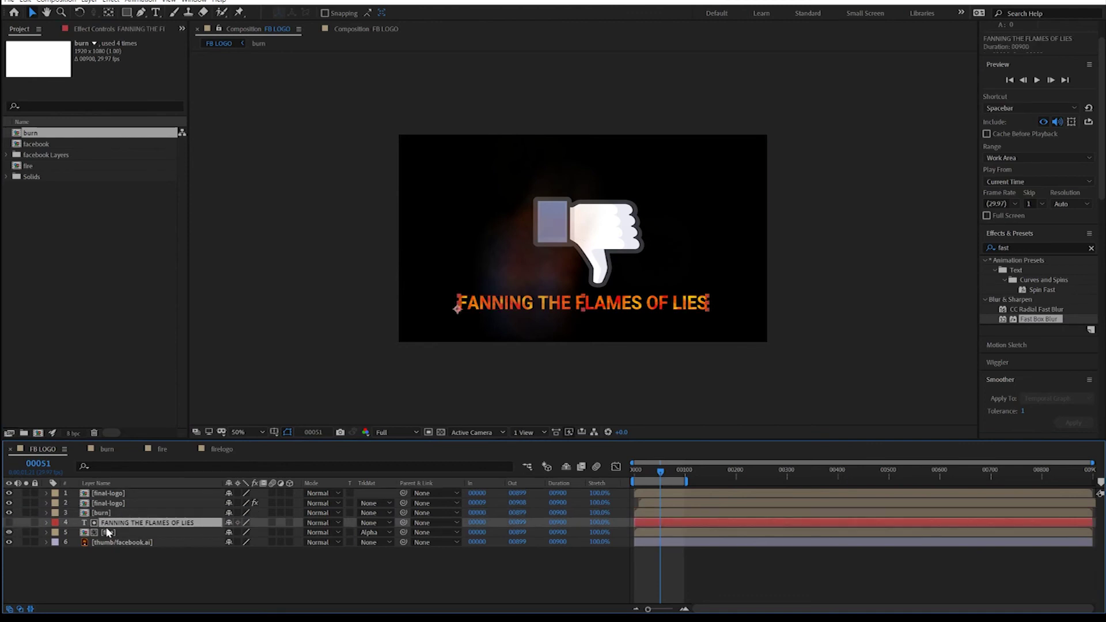
pyautogui.keyDown('shift'); pyautogui.click(106, 532); pyautogui.keyUp('shift')
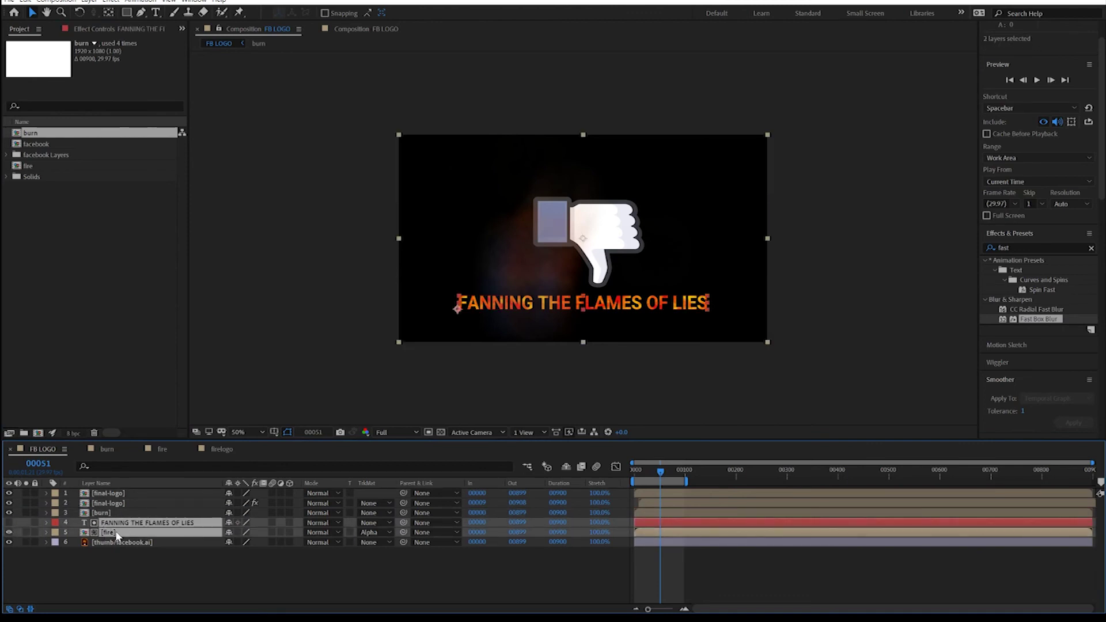
pyautogui.click(87, 1)
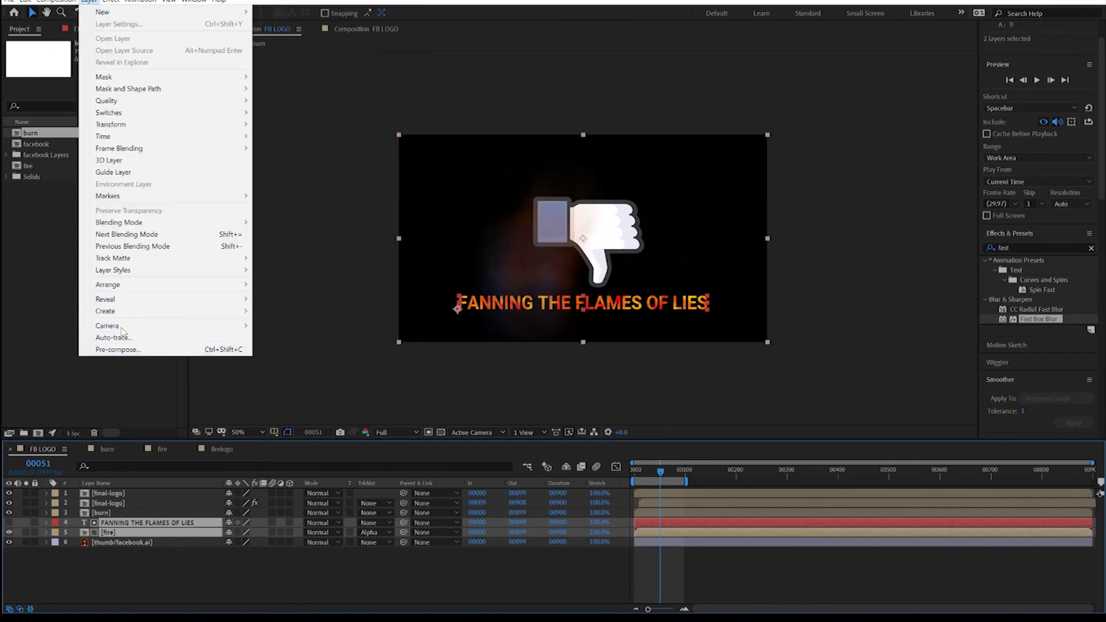
pyautogui.click(118, 349)
pyautogui.write('fire-text')
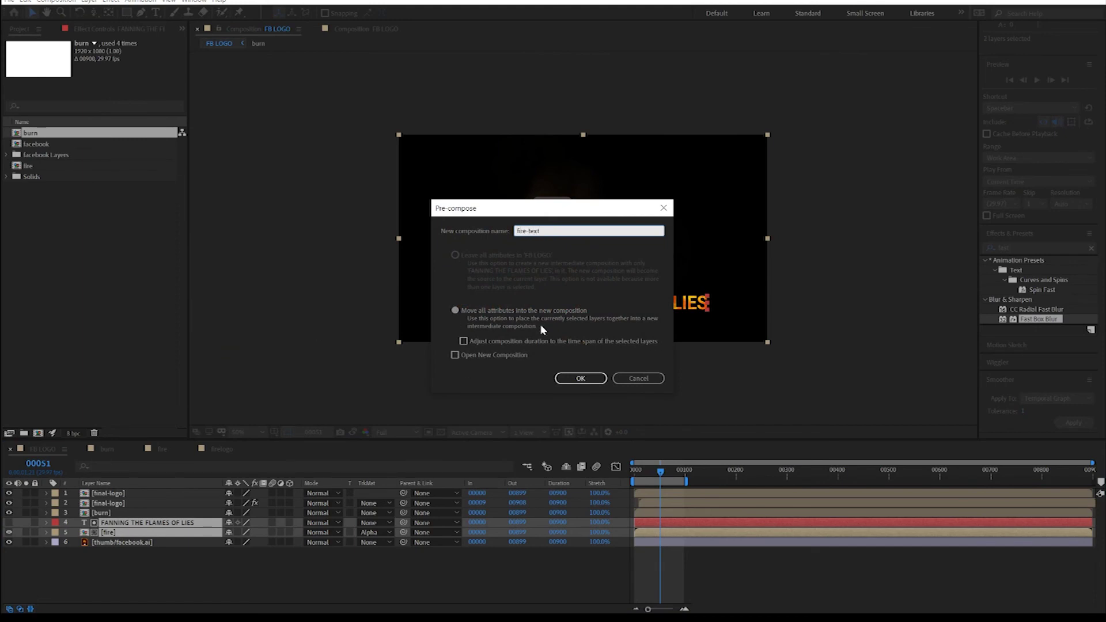
pyautogui.click(581, 378)
# Step: Open the burn layer's composition, scrub through its burn pattern from the start, and return to the FB LOGO composition
pyautogui.click(95, 513)
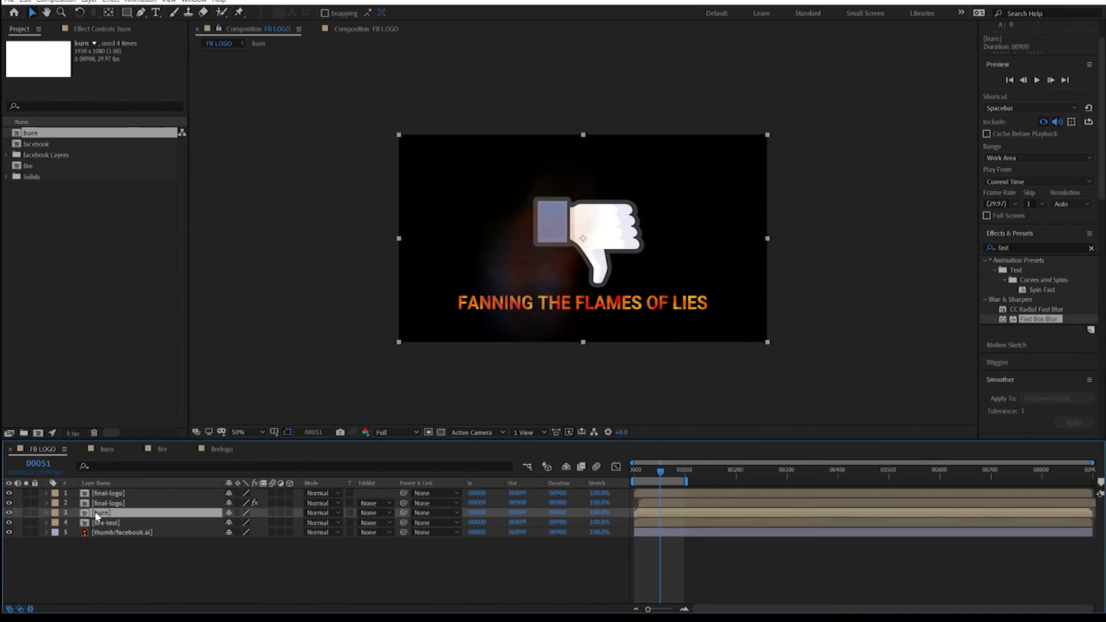
pyautogui.click(99, 524)
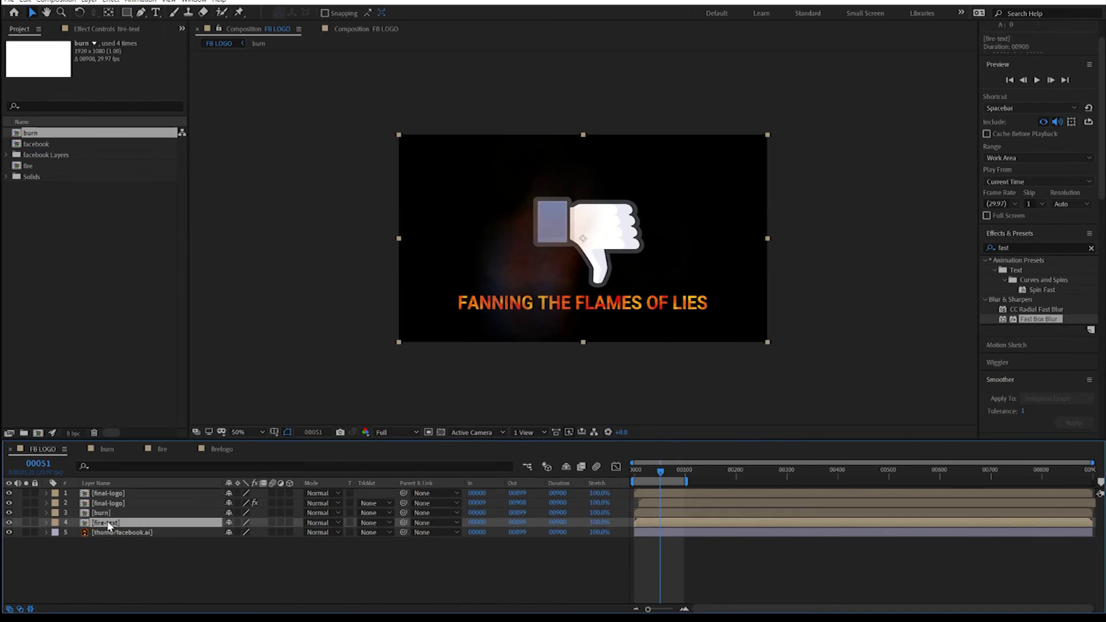
pyautogui.doubleClick(85, 513)
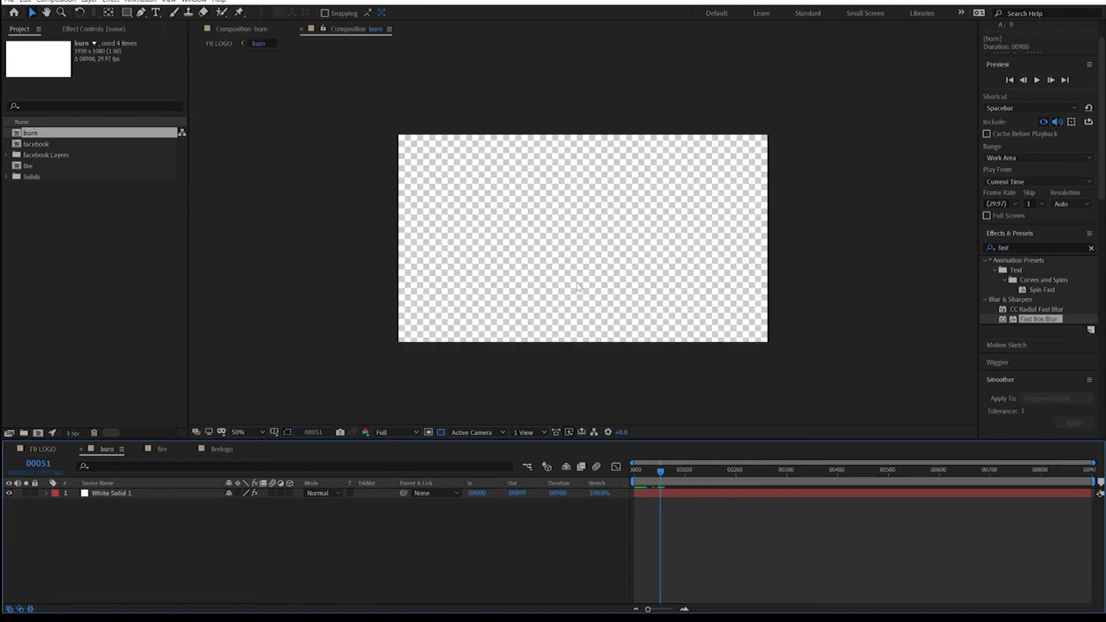
pyautogui.moveTo(660, 472); pyautogui.dragTo(625, 474)
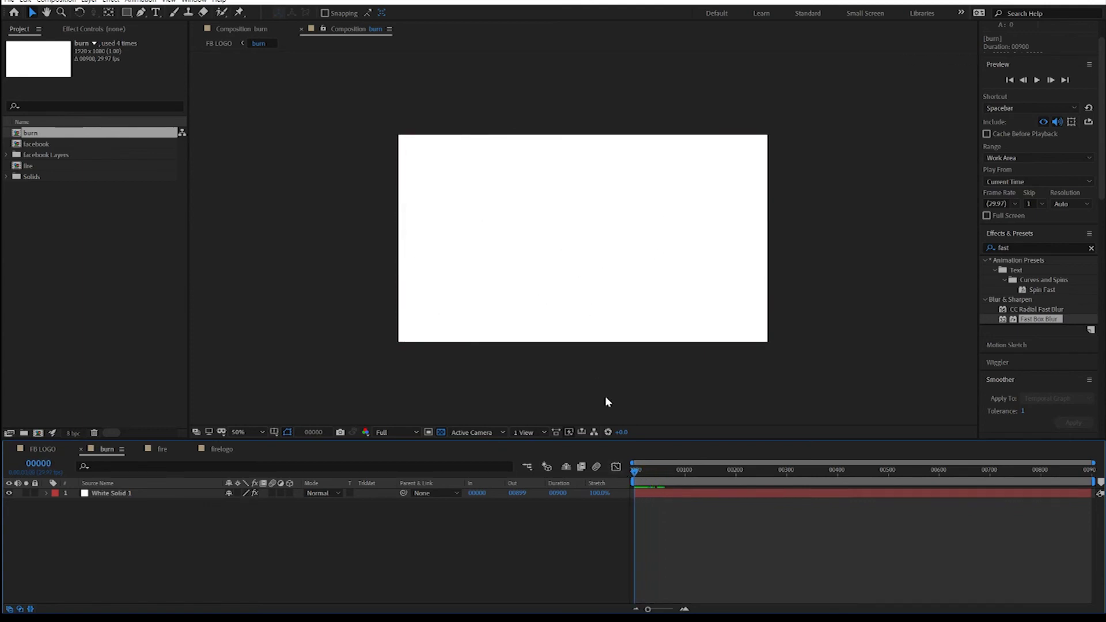
pyautogui.moveTo(636, 472); pyautogui.dragTo(654, 479)
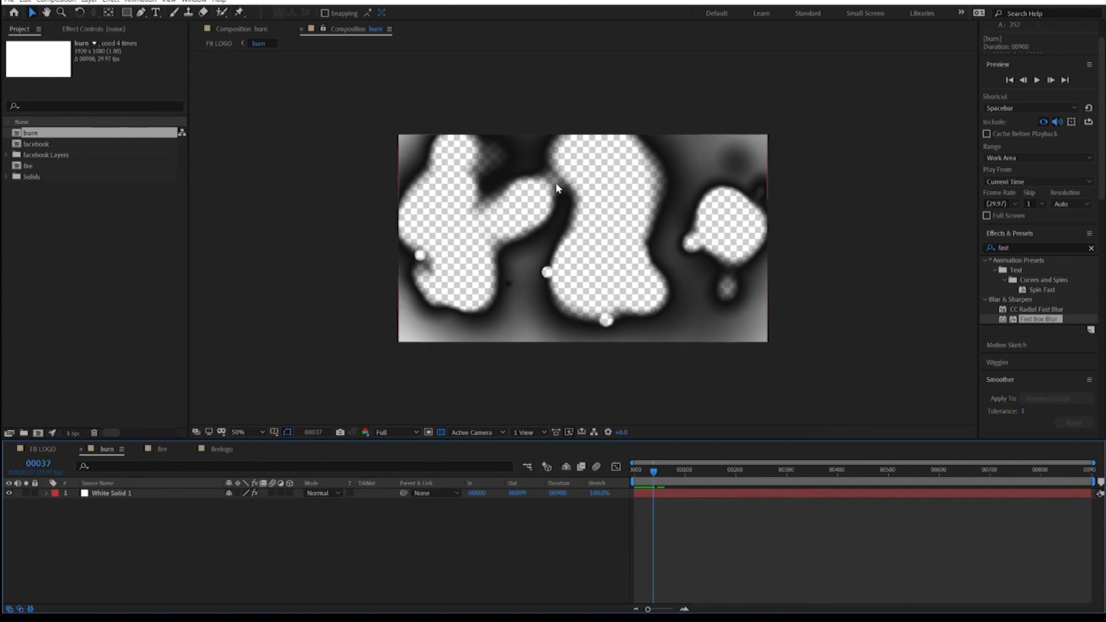
pyautogui.moveTo(655, 475); pyautogui.dragTo(630, 474)
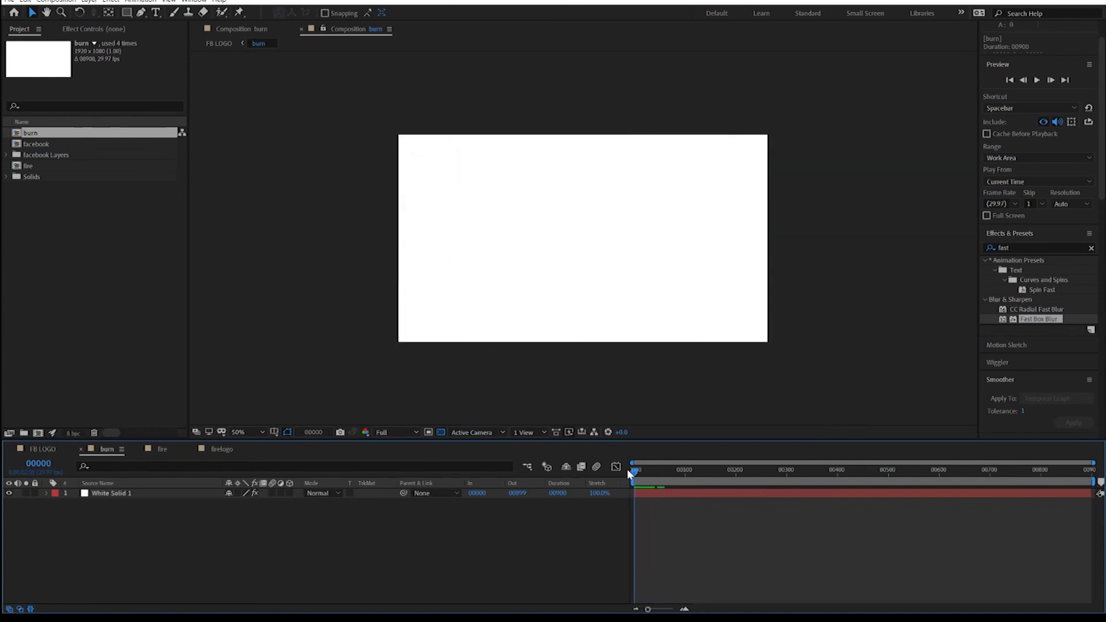
pyautogui.click(43, 450)
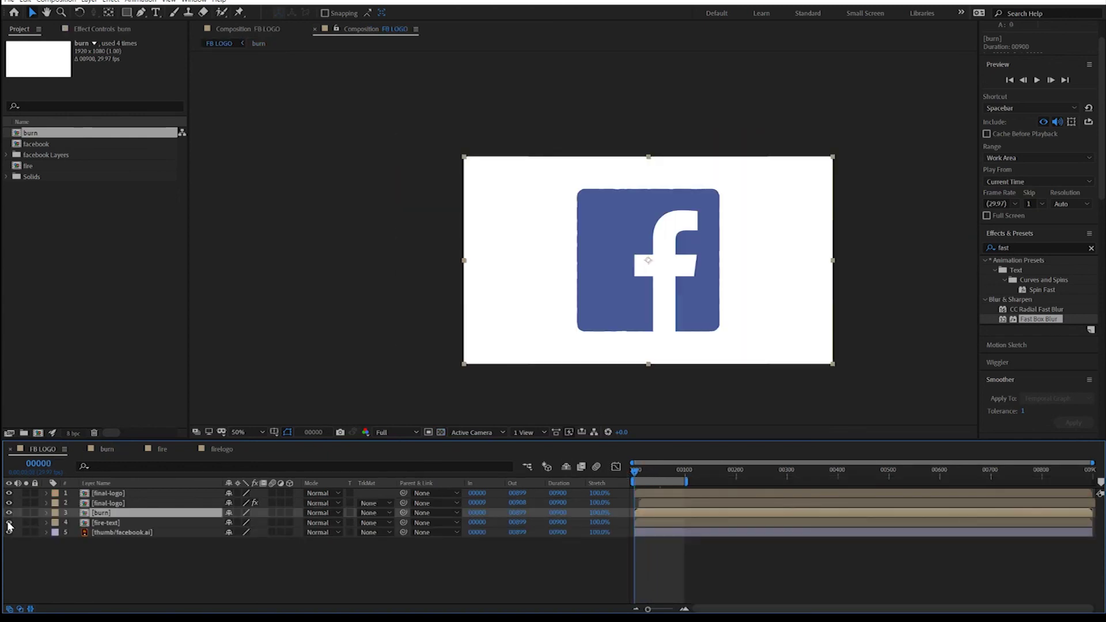
# Step: Set the fire-text layer's track matte to Alpha Inverted Matte "burn" and scrub through the tagline reveal
pyautogui.click(87, 522)
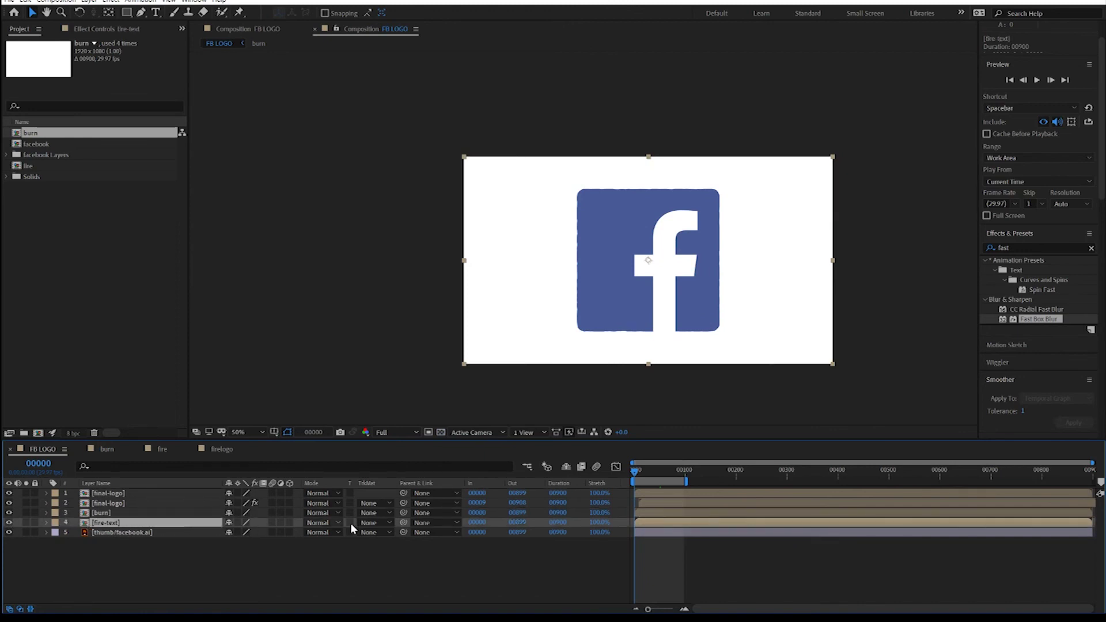
pyautogui.click(387, 523)
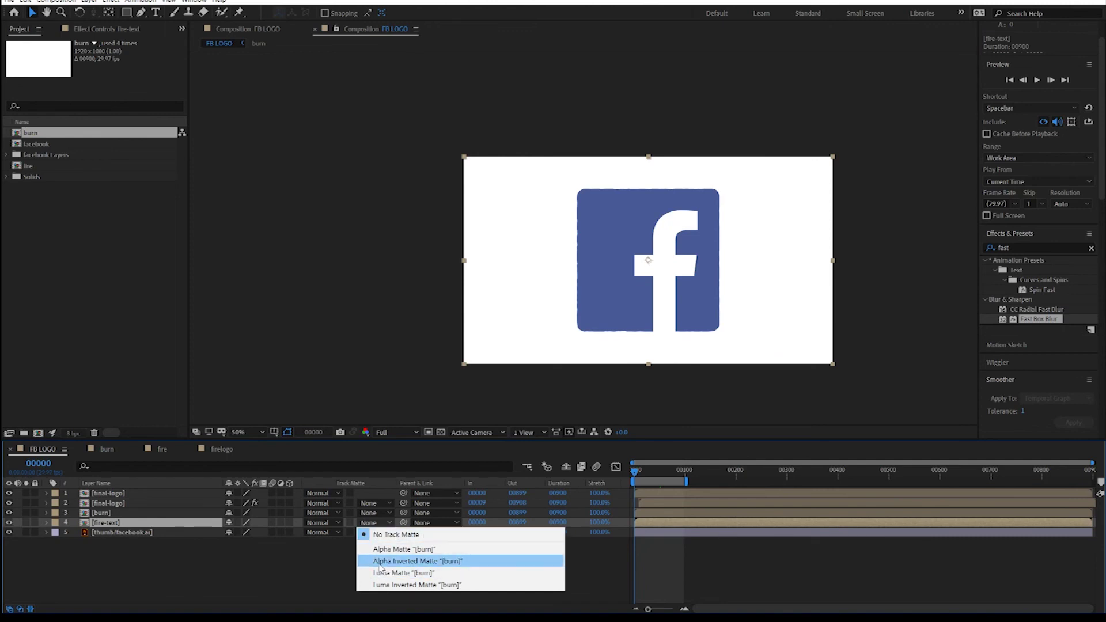
pyautogui.click(431, 561)
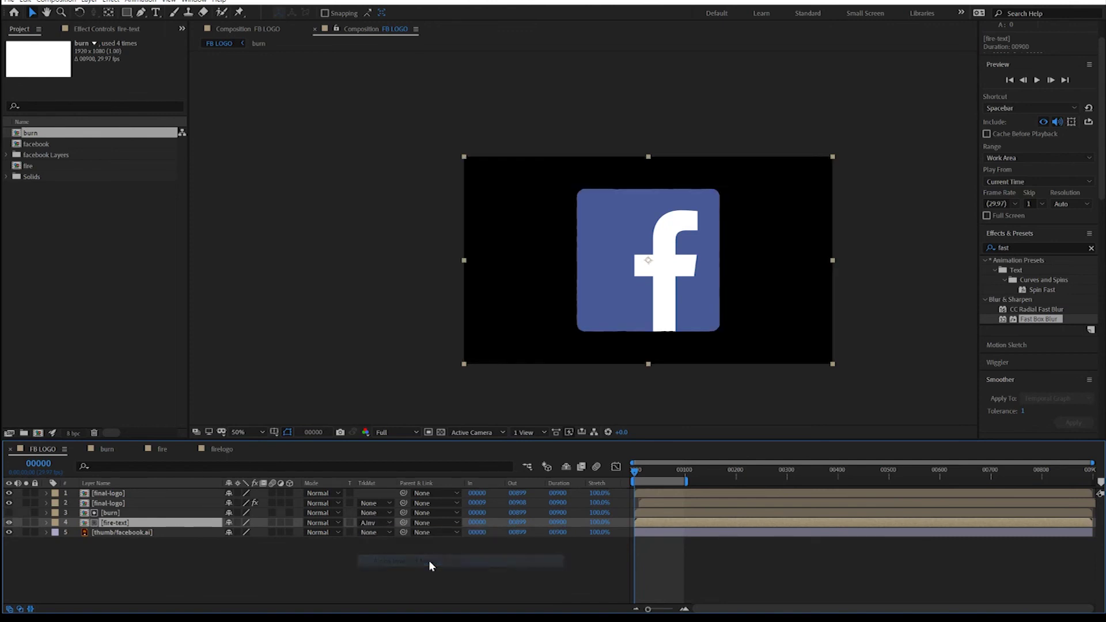
pyautogui.moveTo(635, 474); pyautogui.dragTo(654, 476)
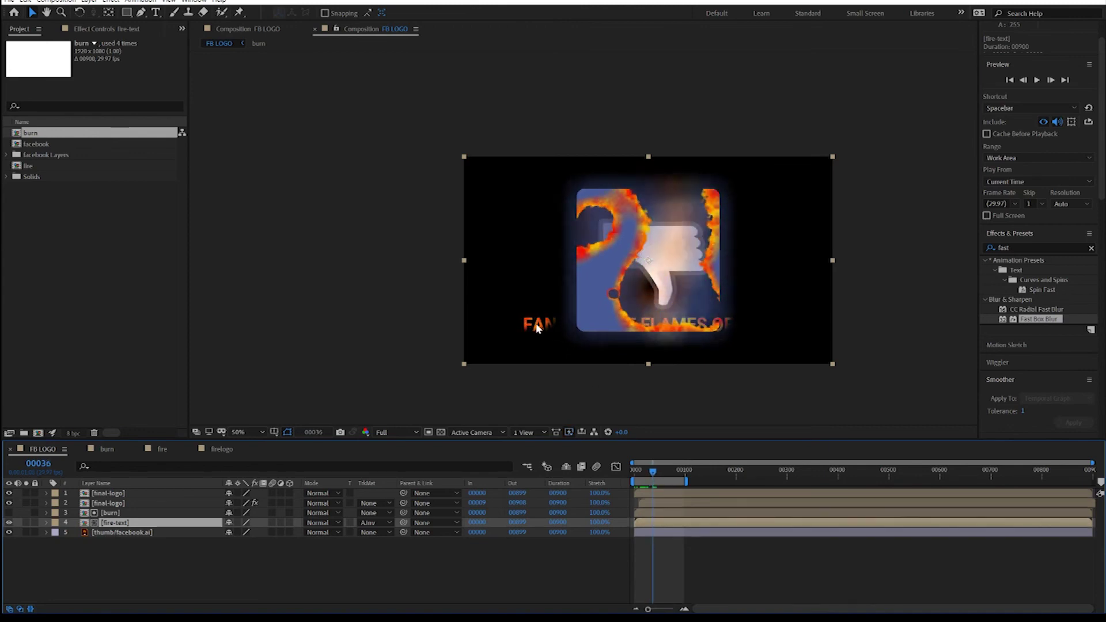
pyautogui.moveTo(656, 474); pyautogui.dragTo(626, 472)
# Step: Shift the burn and fire-text layers together so they start at frame 46, and preview the animation from the start
pyautogui.click(665, 473)
pyautogui.click(86, 513)
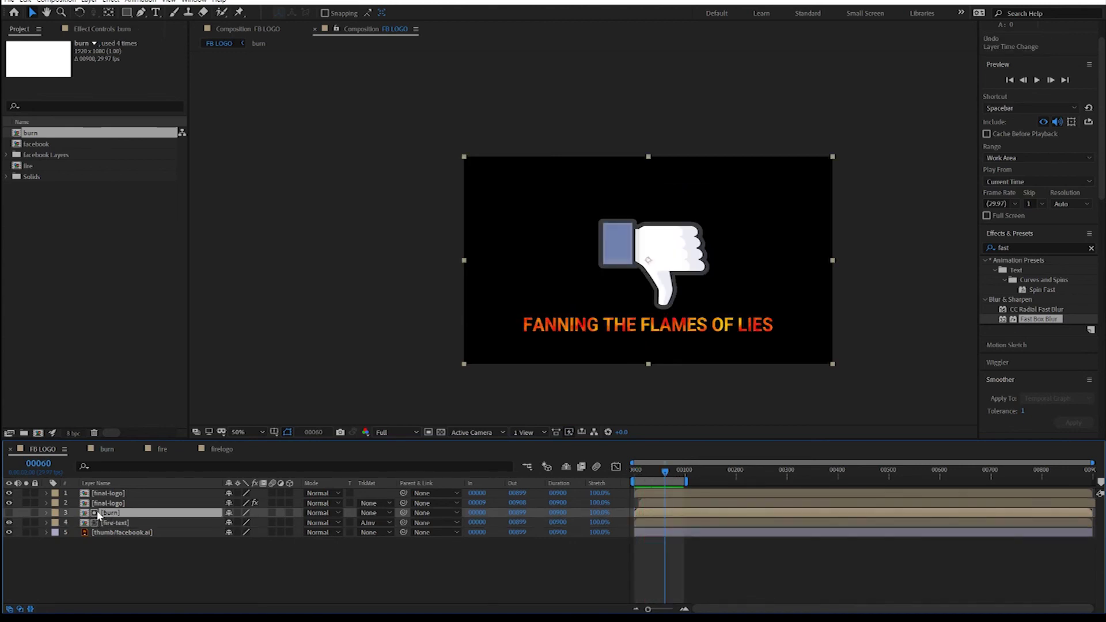
pyautogui.keyDown('ctrl'); pyautogui.click(101, 526); pyautogui.keyUp('ctrl')
pyautogui.moveTo(657, 515); pyautogui.dragTo(682, 519)
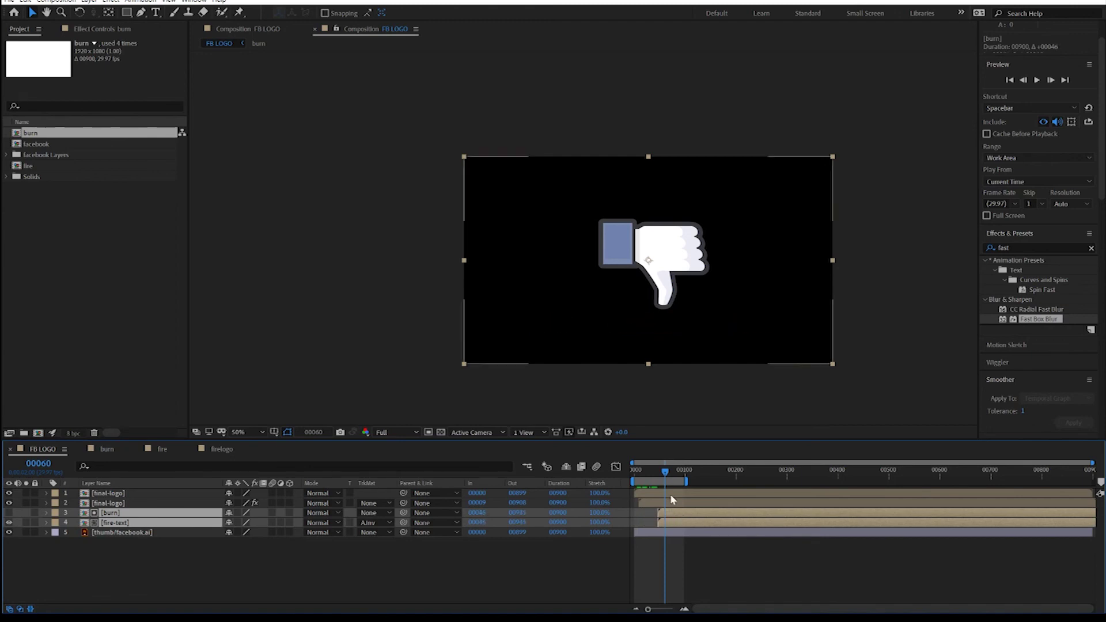
pyautogui.moveTo(665, 474); pyautogui.dragTo(635, 474)
pyautogui.press('space')
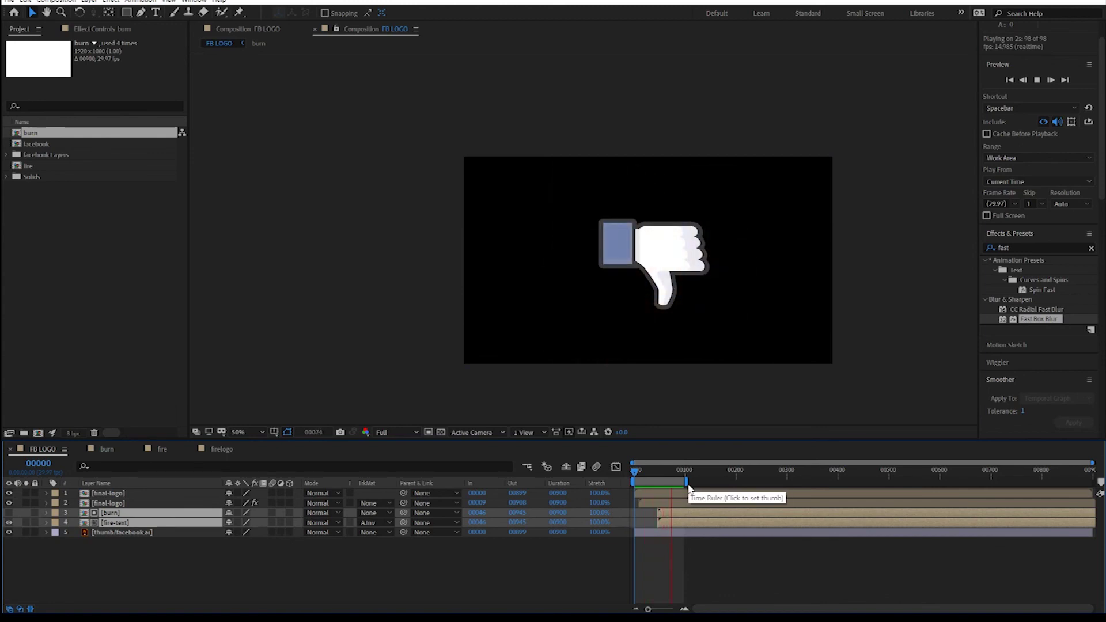
# Step: Move the burn and fire-text layers together to an earlier start at frame 10 and replay the animation
pyautogui.moveTo(691, 517); pyautogui.dragTo(681, 517)
pyautogui.moveTo(674, 474)
pyautogui.mouseDown()
pyautogui.moveTo(646, 479)
pyautogui.moveTo(655, 479)
pyautogui.mouseUp()
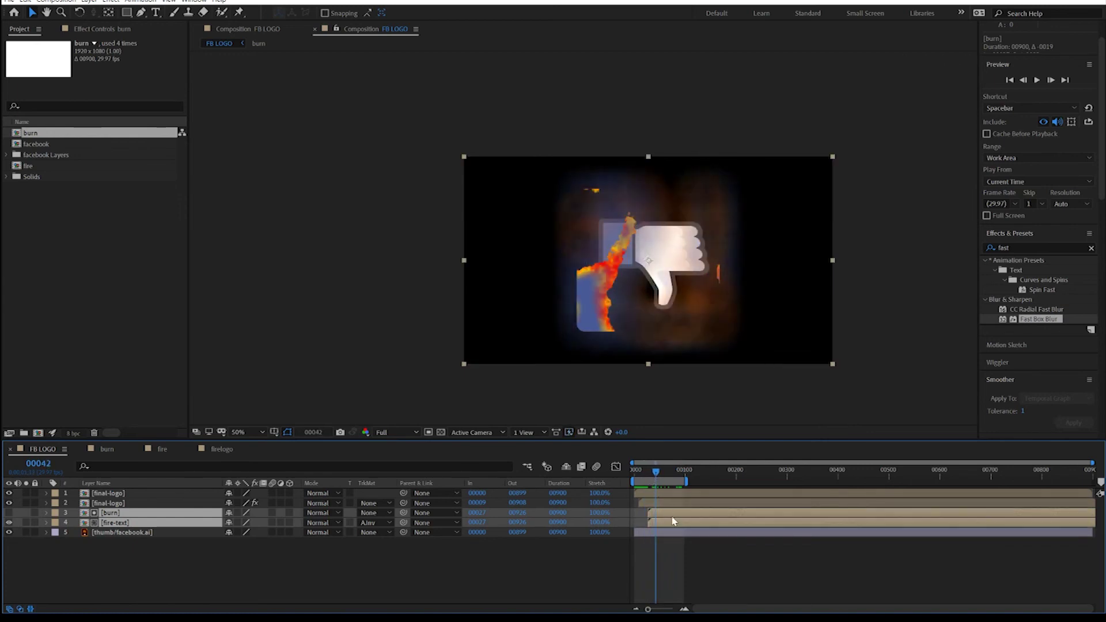
pyautogui.moveTo(678, 516); pyautogui.dragTo(669, 517)
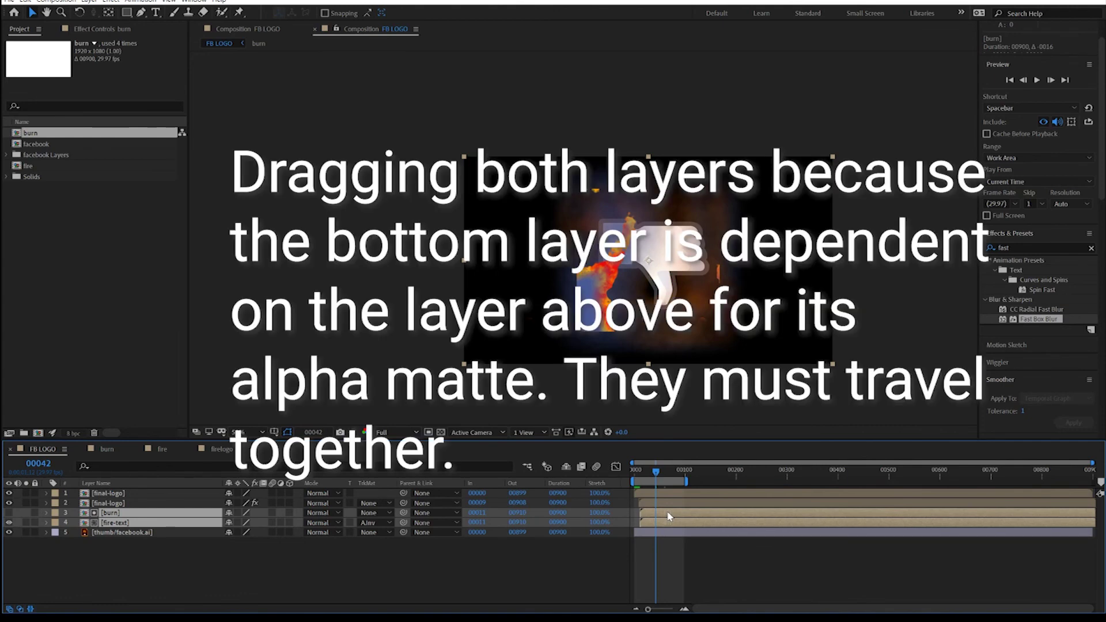
pyautogui.moveTo(657, 472); pyautogui.dragTo(625, 473)
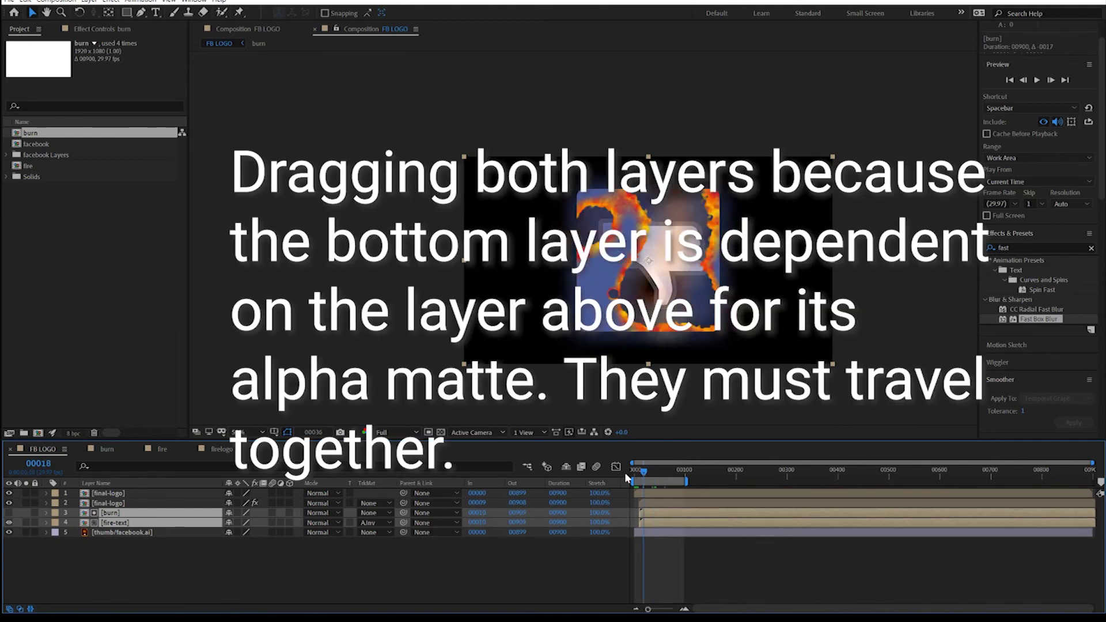
pyautogui.press('space')
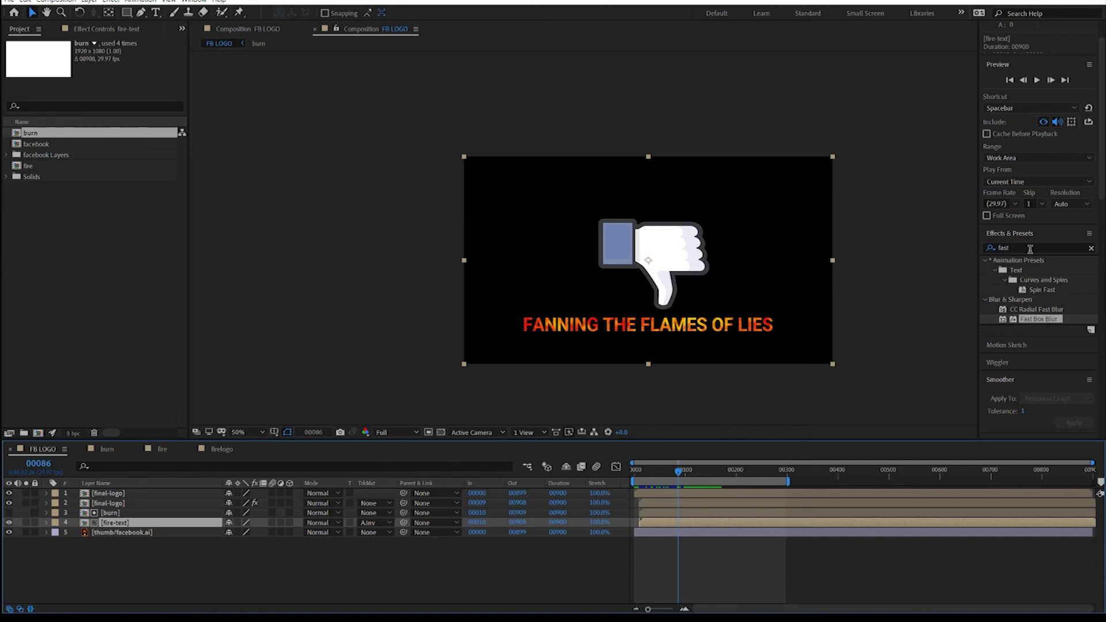
# Step: Find the Roughen Edges effect, apply it to the fire-text layer, and check the tagline's edges up close around frame 63
pyautogui.click(991, 249)
pyautogui.write('ro')
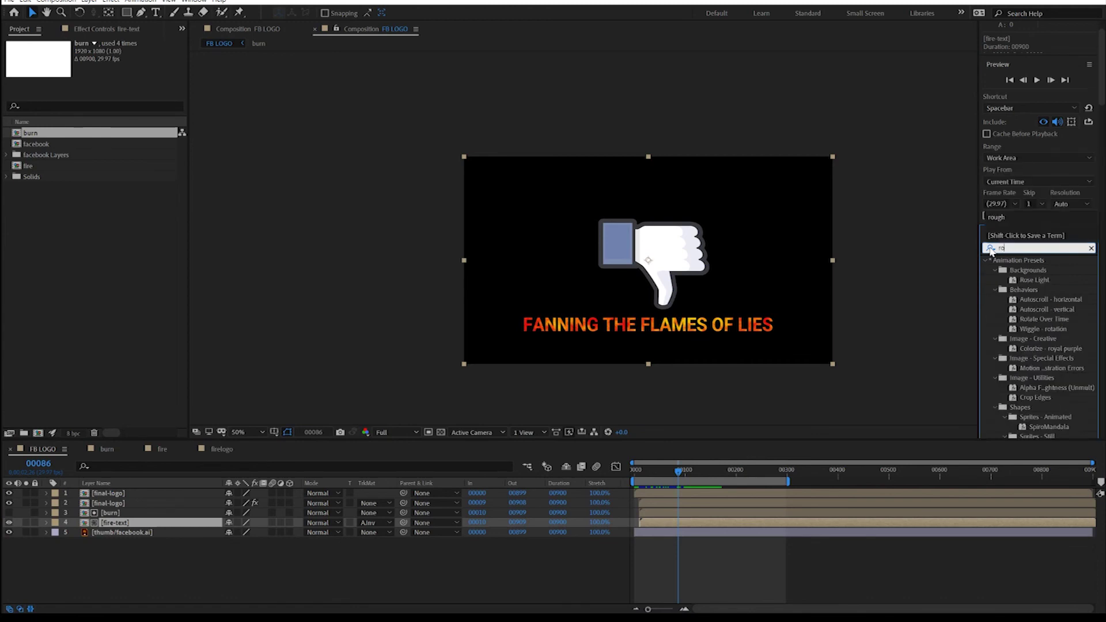
pyautogui.write('ugh')
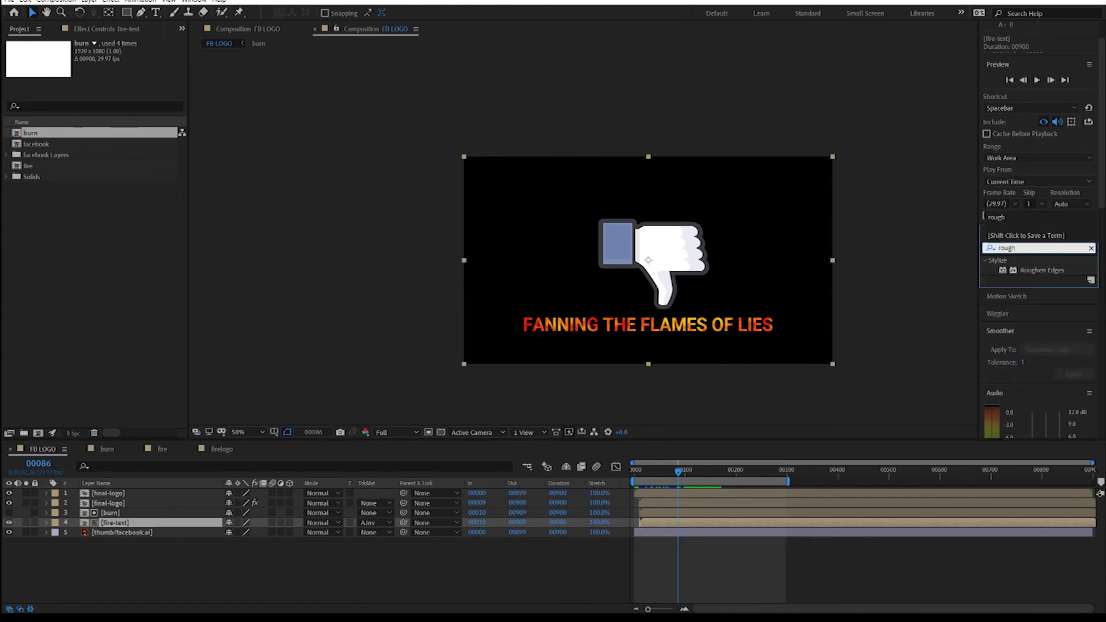
pyautogui.moveTo(1003, 275); pyautogui.dragTo(147, 522)
pyautogui.scroll(2, 584, 316)
pyautogui.moveTo(671, 471); pyautogui.dragTo(663, 476)
pyautogui.press('space')
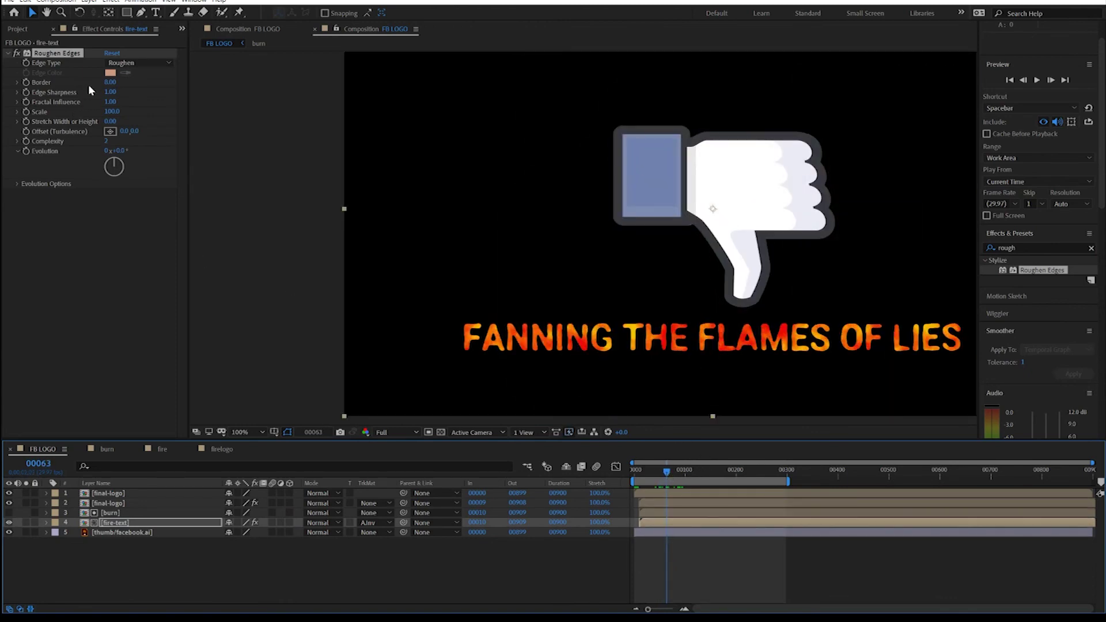
# Step: Set the fire-text layer's Roughen Edges Border to 11 and Complexity to 10, and check the tagline at frame 70
pyautogui.moveTo(110, 82); pyautogui.dragTo(128, 81)
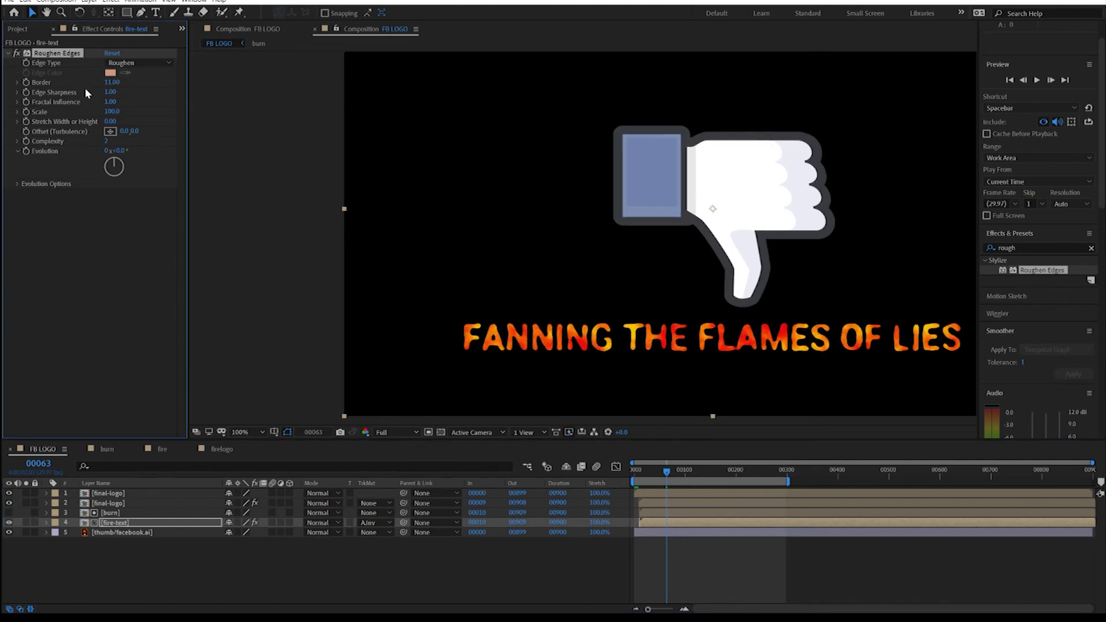
pyautogui.moveTo(108, 142); pyautogui.dragTo(128, 142)
pyautogui.moveTo(665, 470)
pyautogui.mouseDown()
pyautogui.moveTo(638, 471)
pyautogui.moveTo(671, 470)
pyautogui.mouseUp()
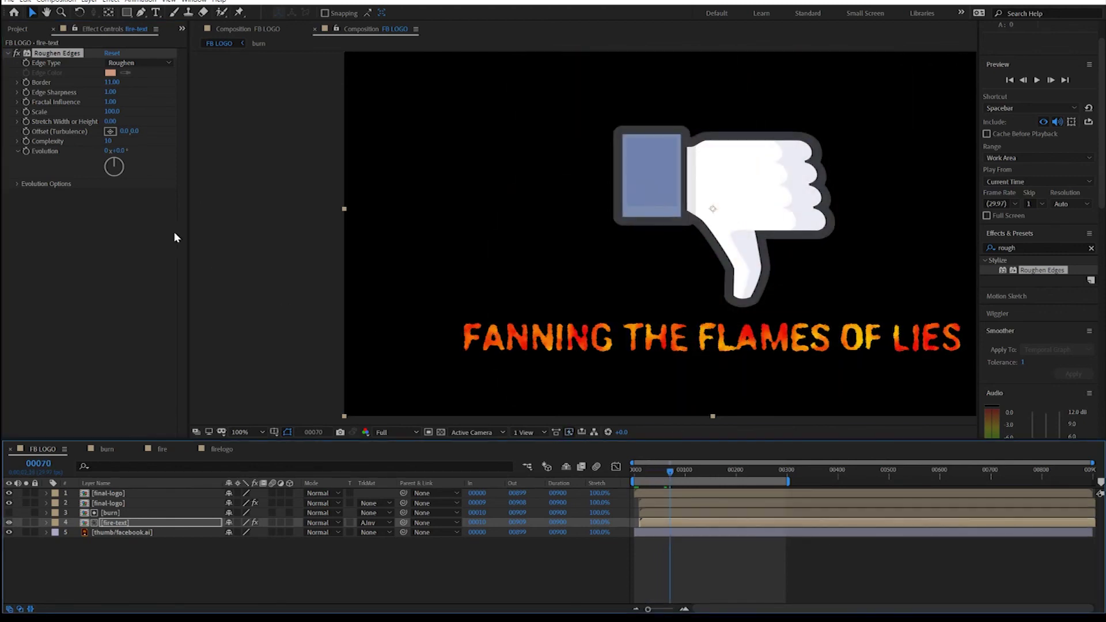
# Step: Animate the Roughen Edges Evolution with the expression time*200 and preview the animation from the start
pyautogui.keyDown('alt'); pyautogui.click(26, 150); pyautogui.keyUp('alt')
pyautogui.write('t')
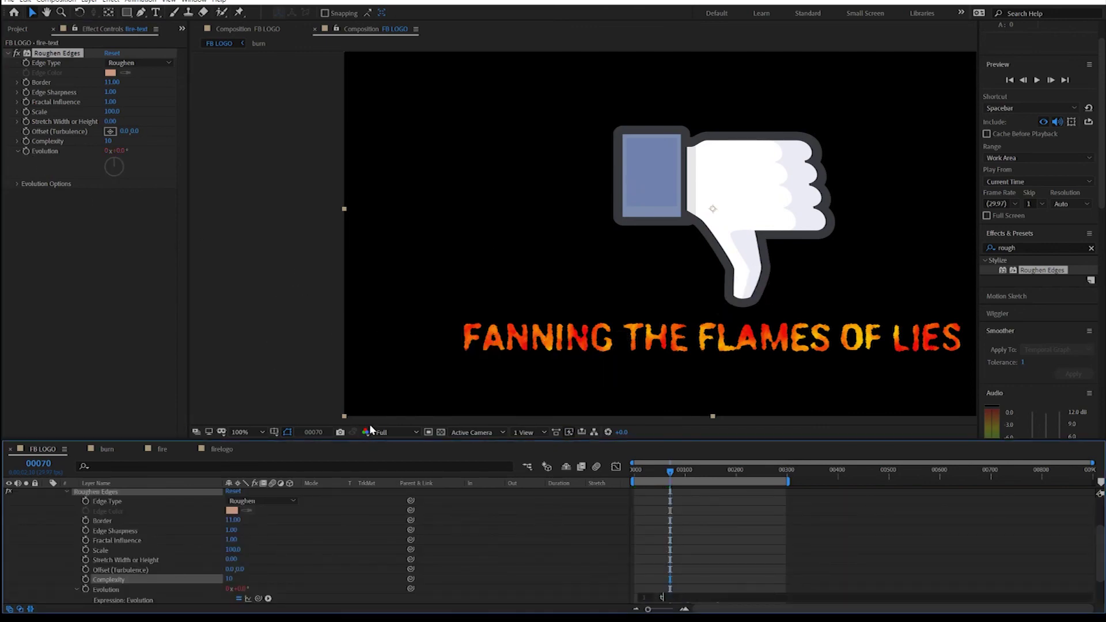
pyautogui.write('ime*200')
pyautogui.click(687, 537)
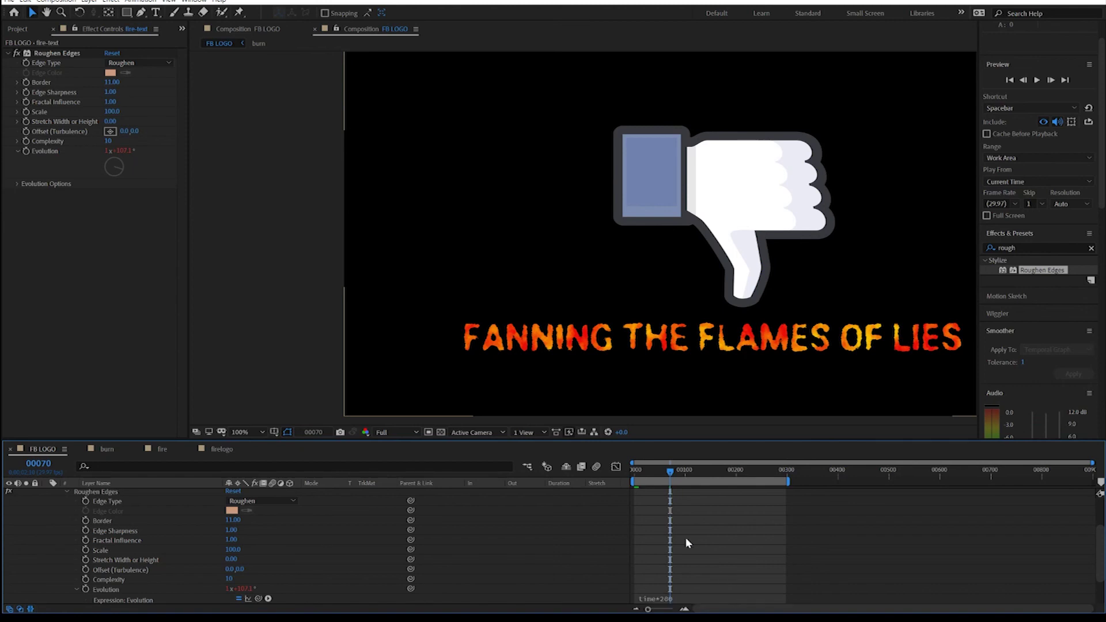
pyautogui.moveTo(669, 472); pyautogui.dragTo(614, 469)
pyautogui.press('space')
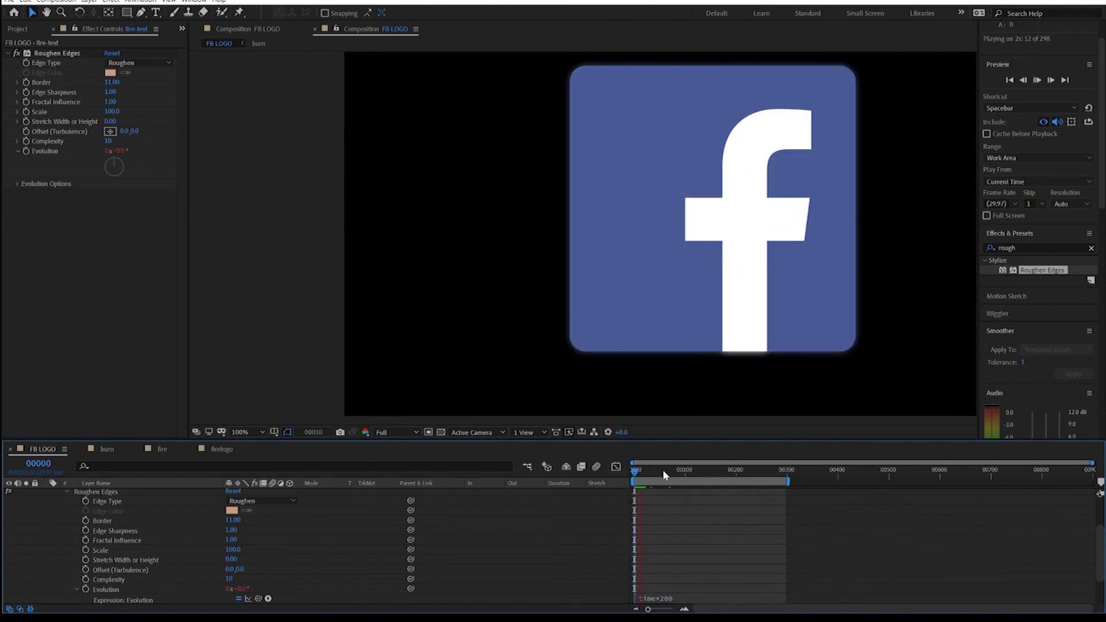